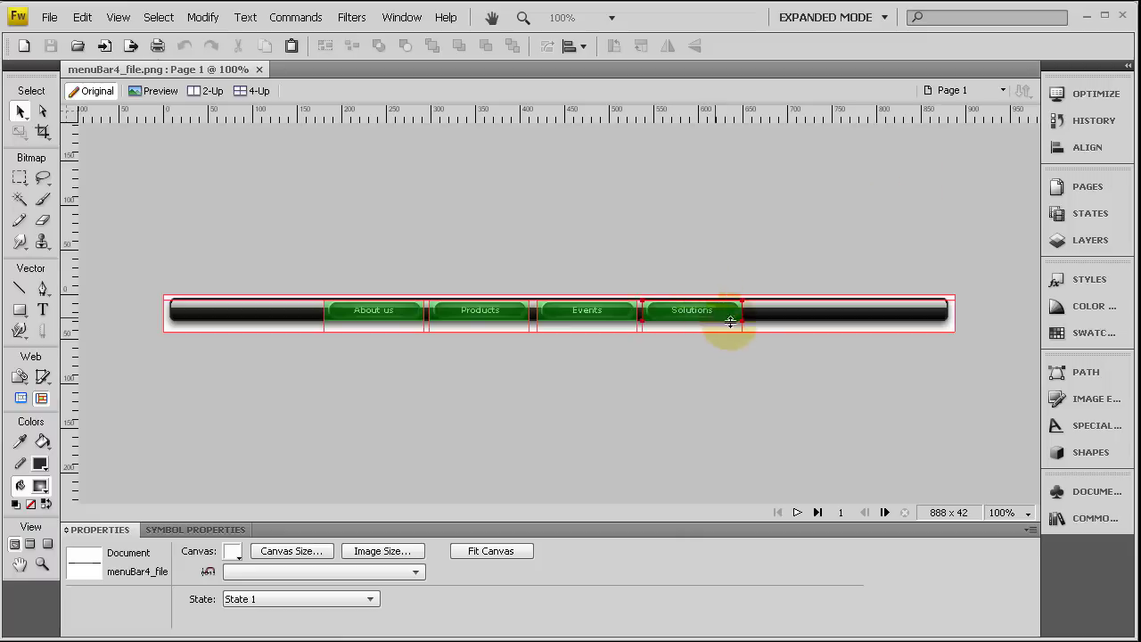
Select the Solutions slice of the menu bar.
click(724, 319)
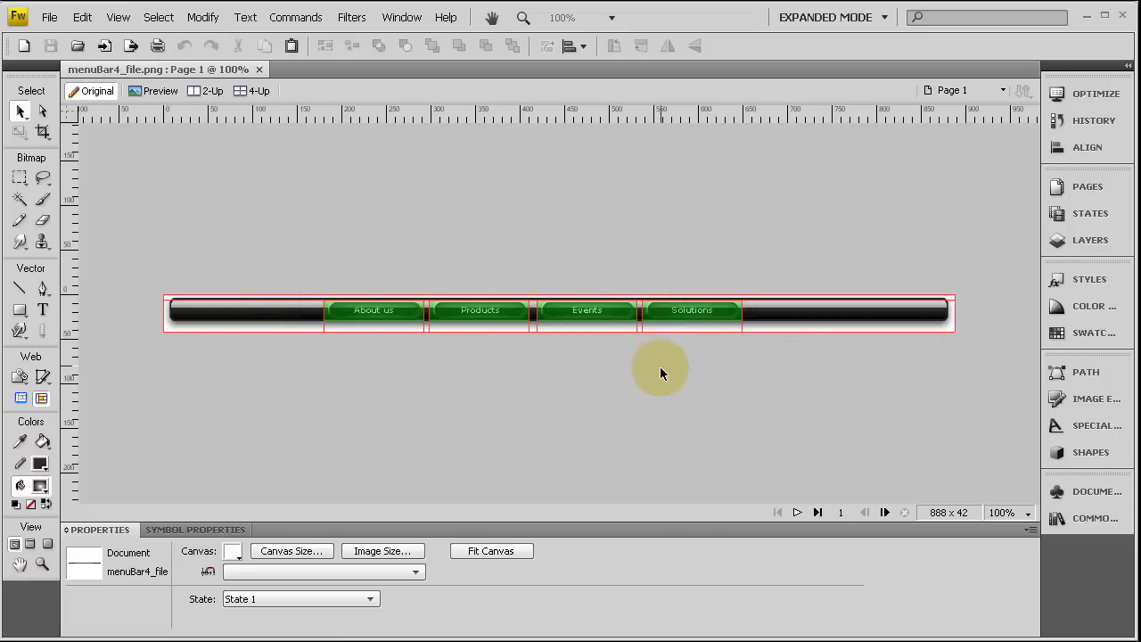
Preview the menu bar with F12, test the About us link, then close both windows.
key(F12)
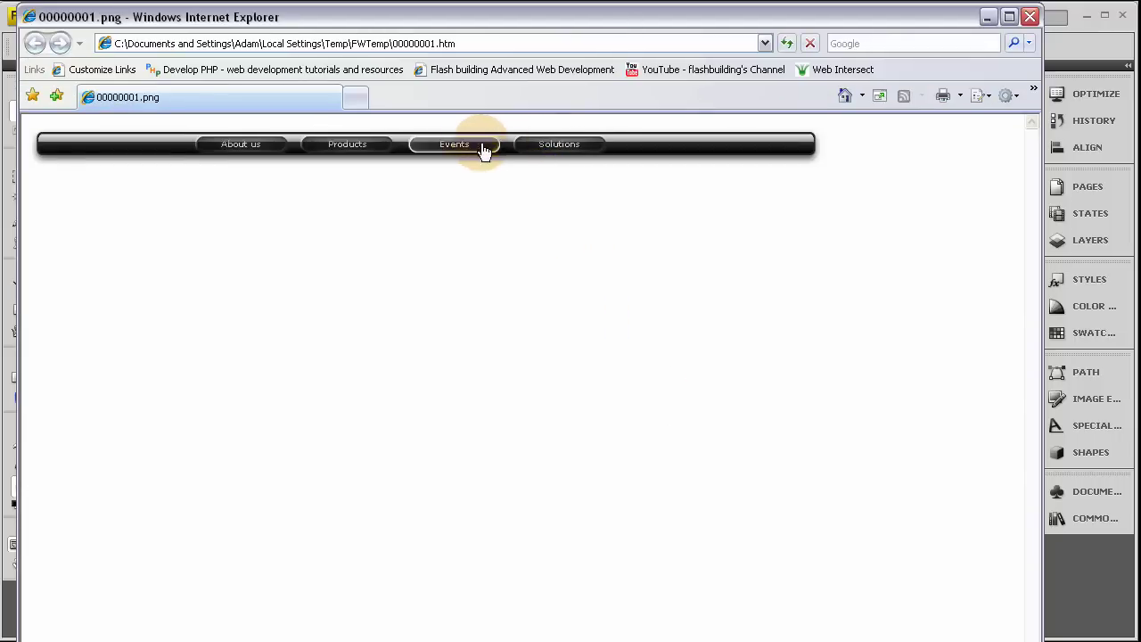
click(249, 146)
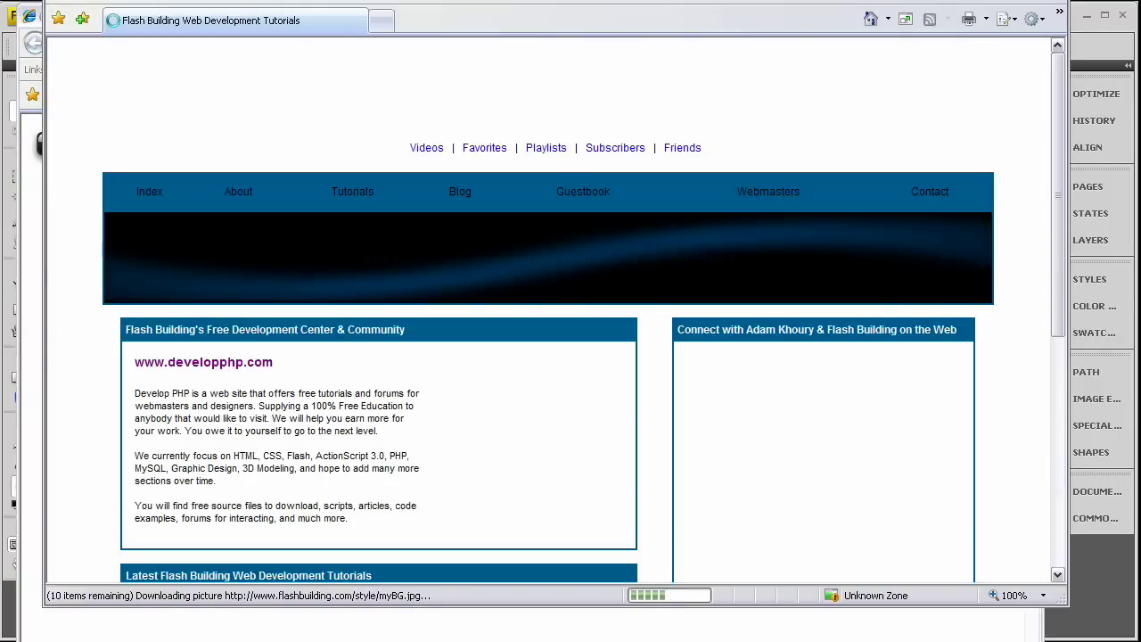
key(alt+F4)
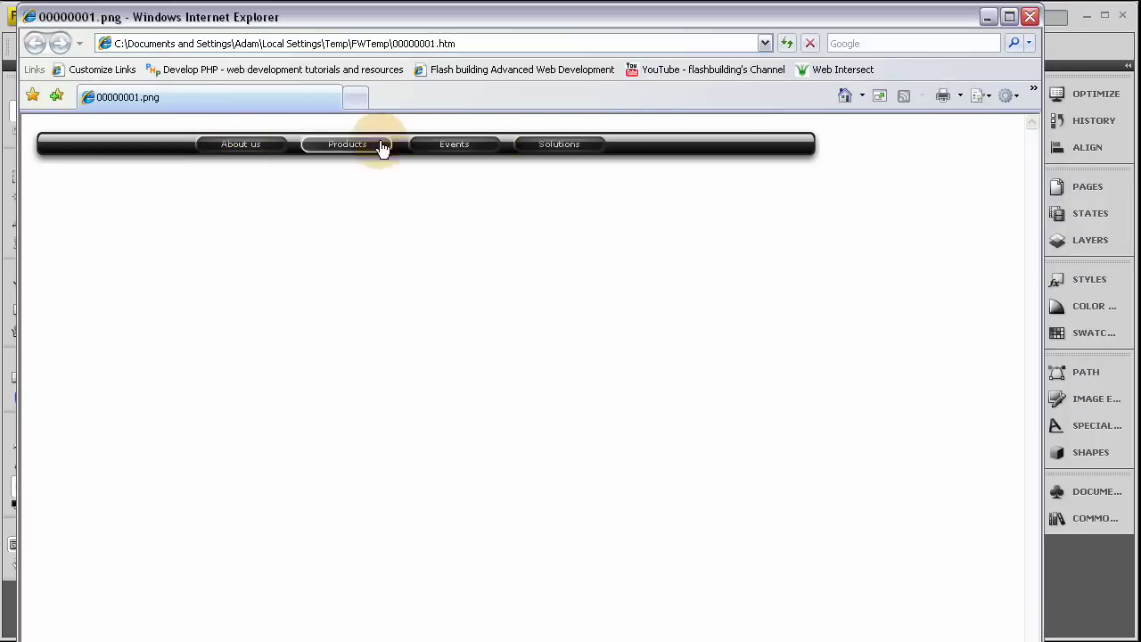
click(1030, 16)
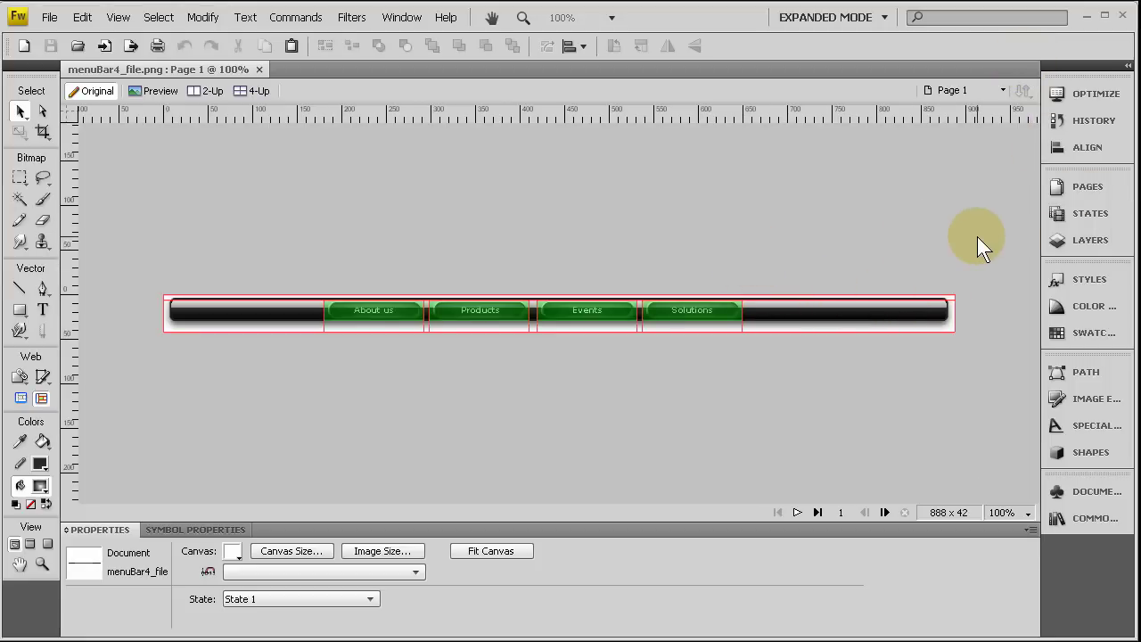
click(479, 309)
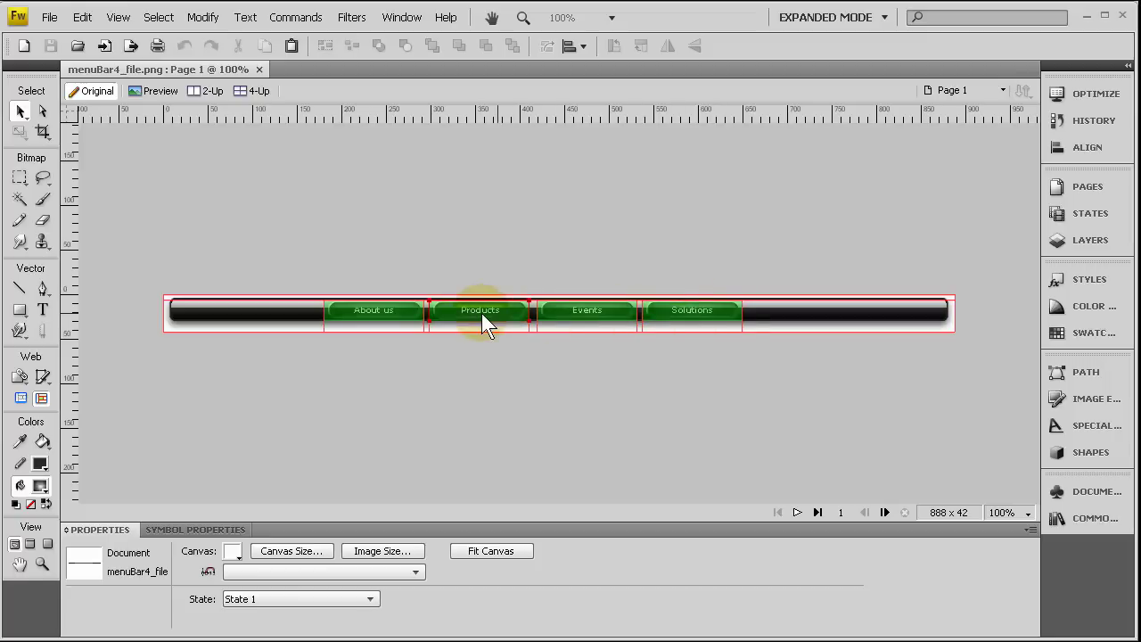
click(346, 315)
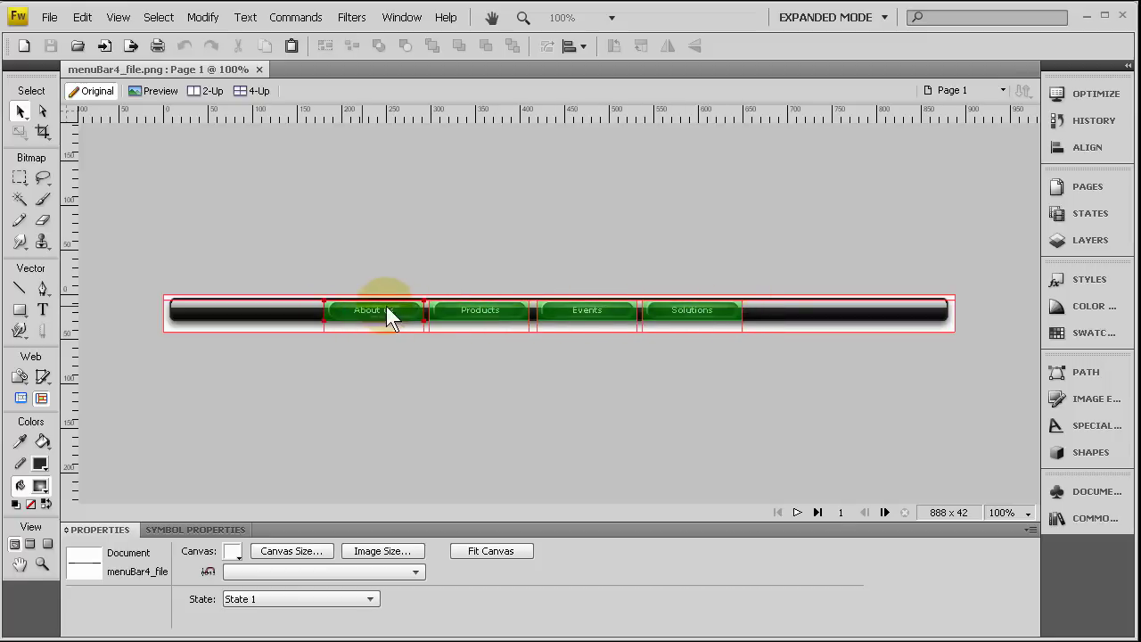
click(473, 314)
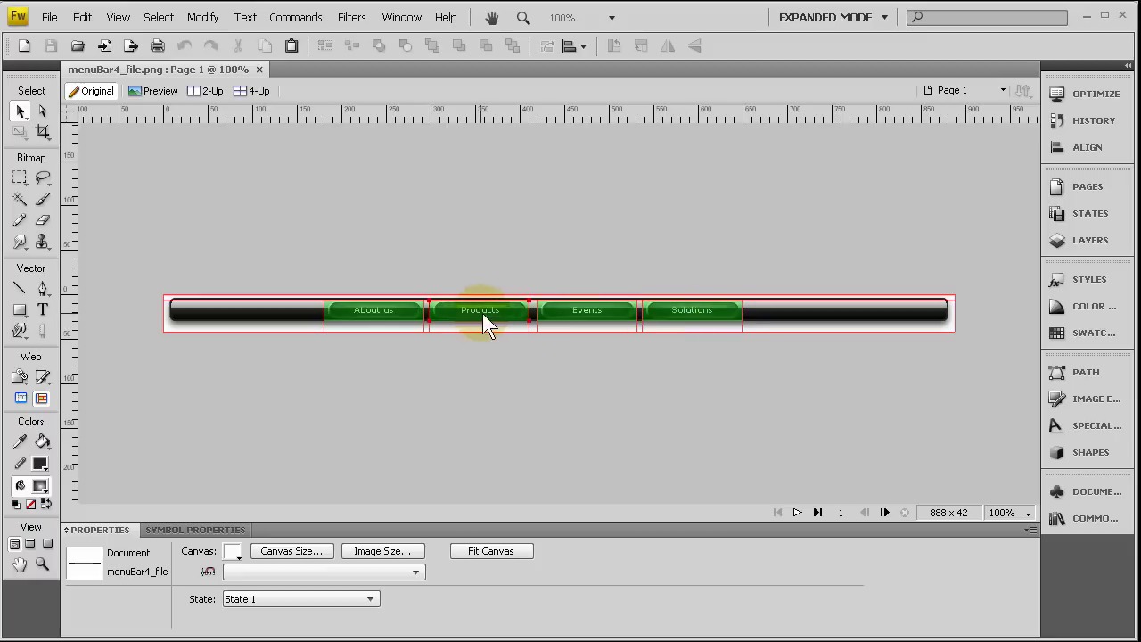
click(407, 314)
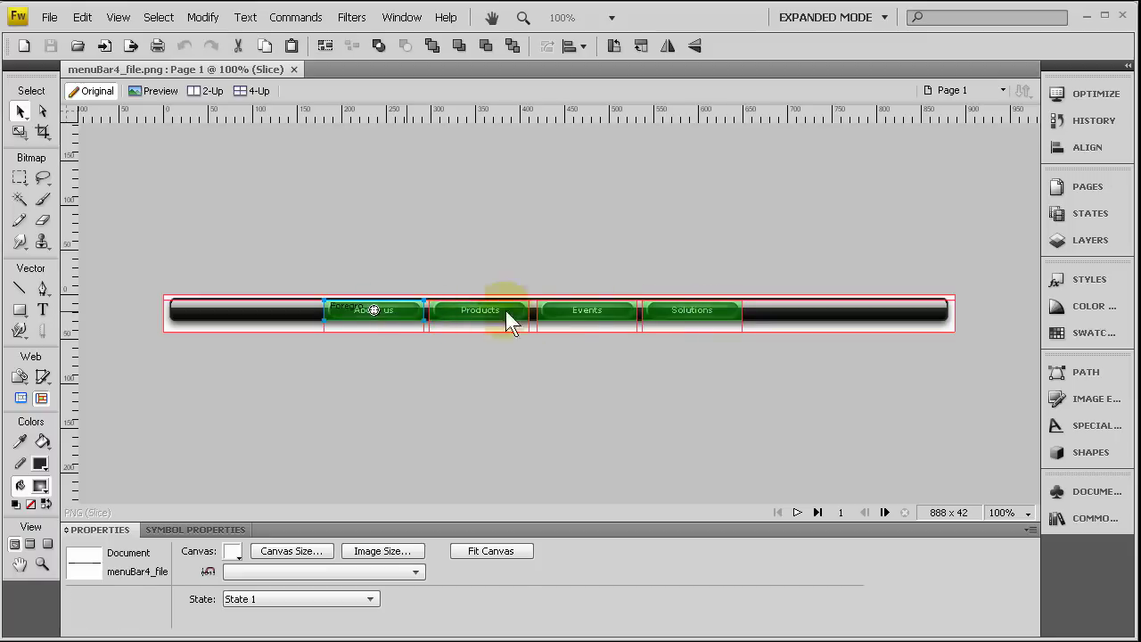
click(552, 310)
click(660, 309)
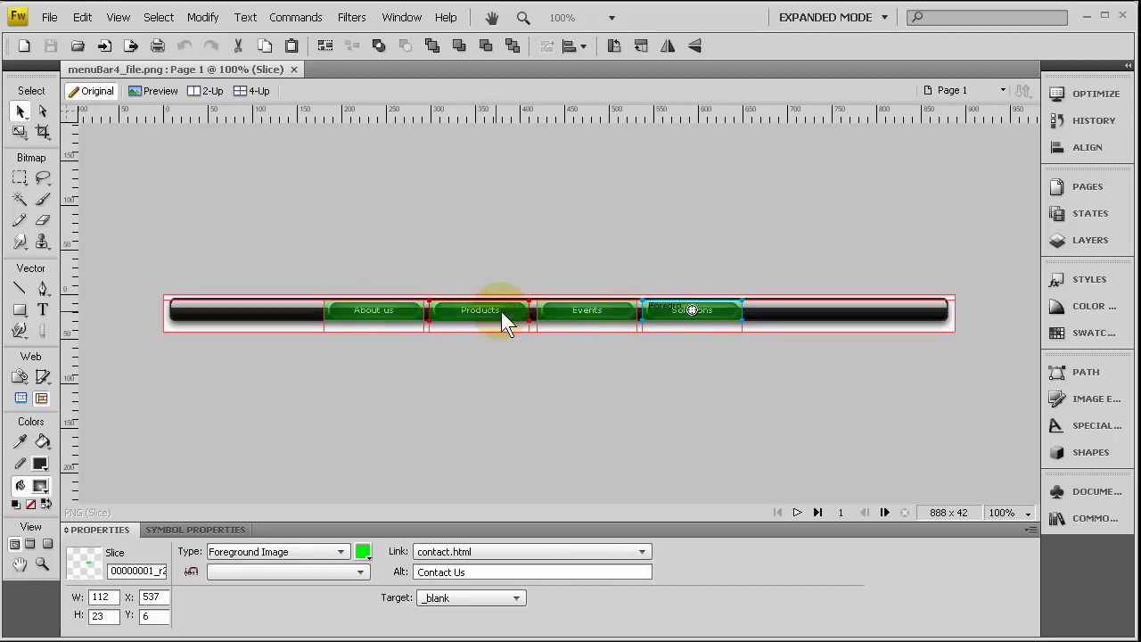
click(472, 311)
click(419, 310)
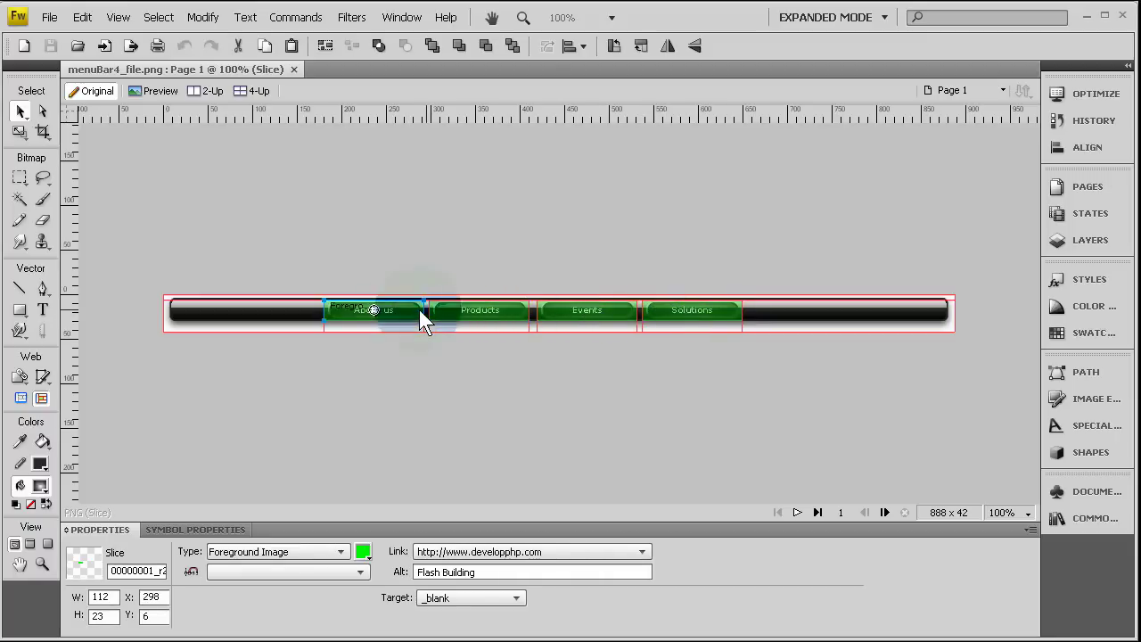
click(839, 380)
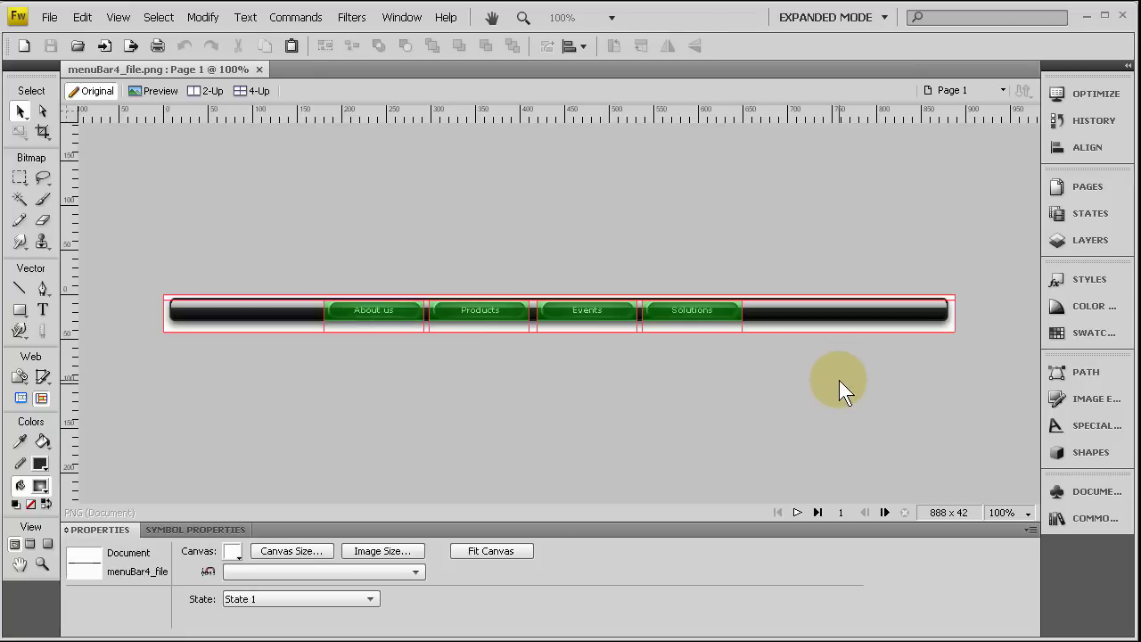
click(416, 313)
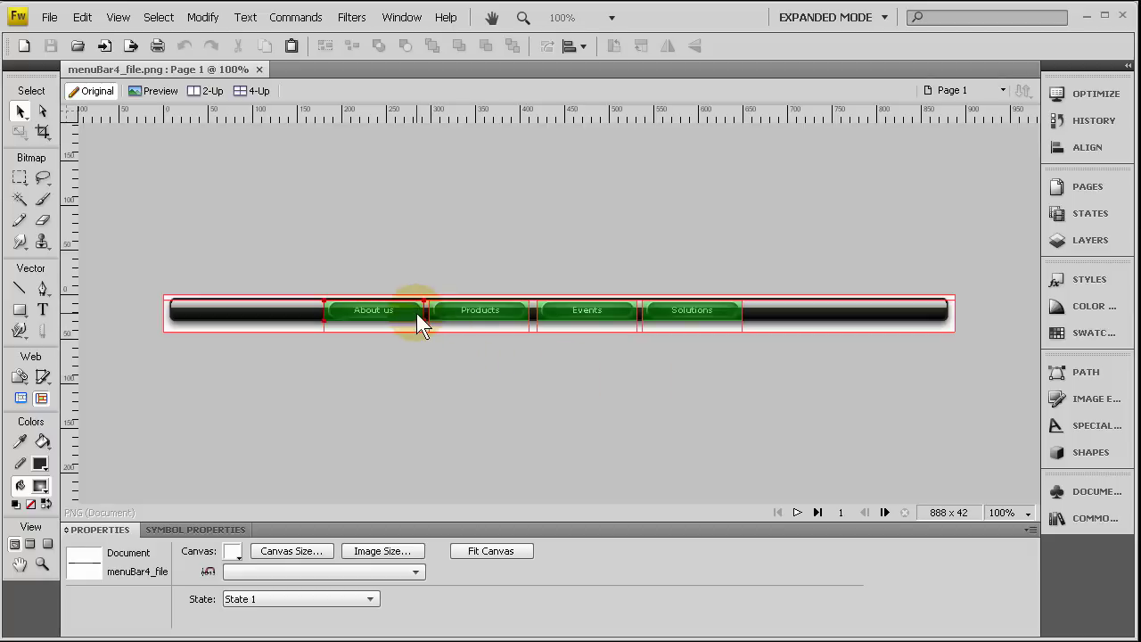
Delete all behaviors from the Products slice and preview the menu bar in the browser.
click(506, 313)
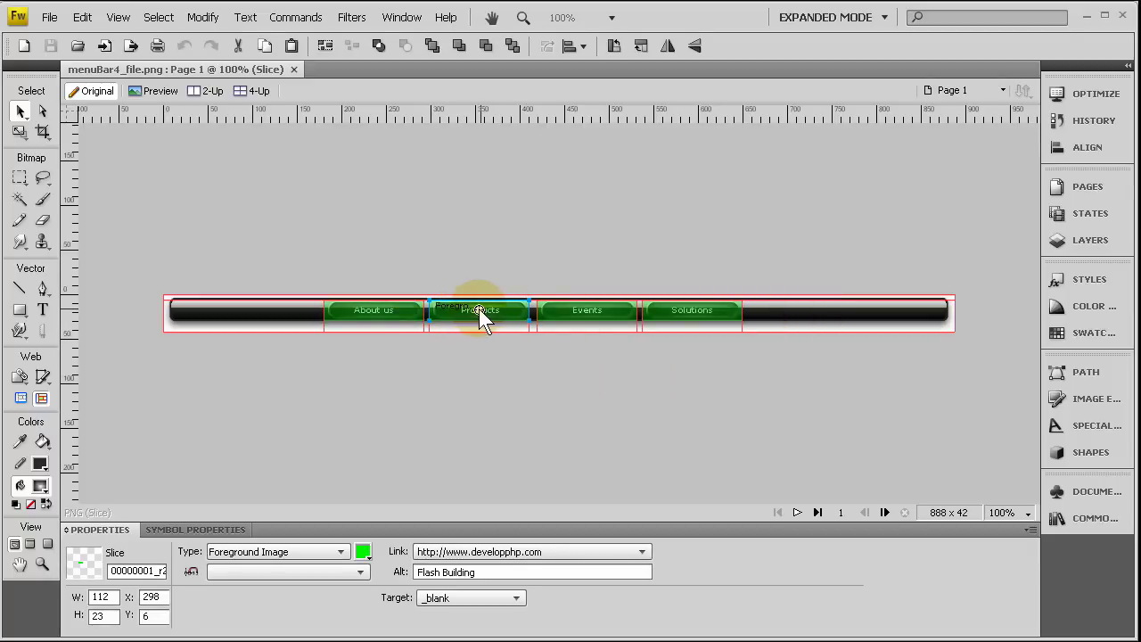
click(479, 309)
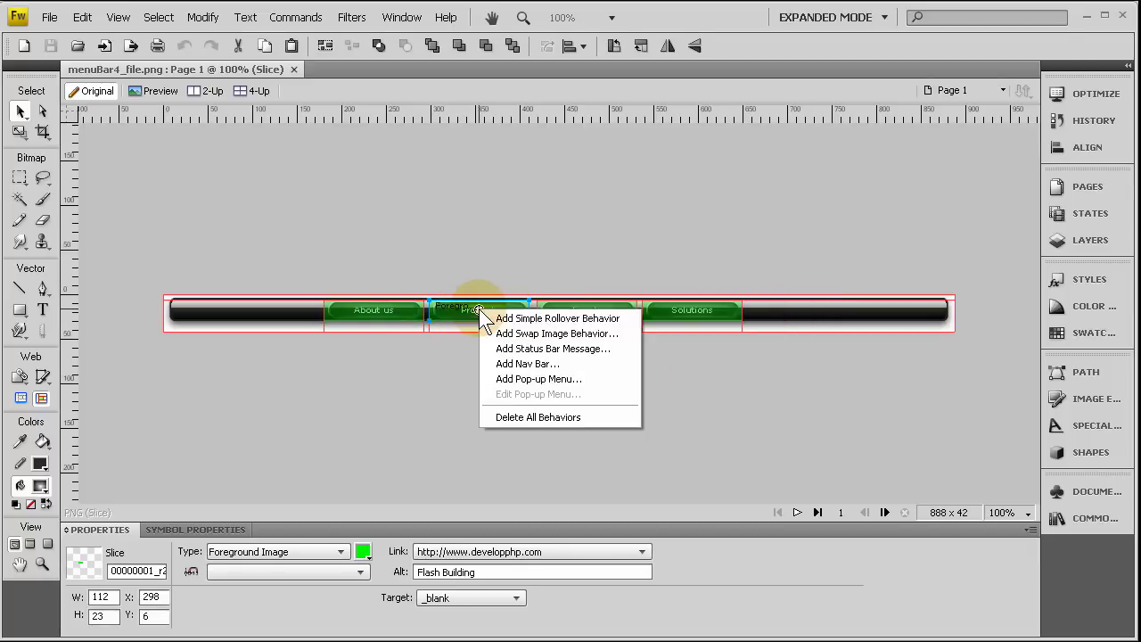
click(545, 417)
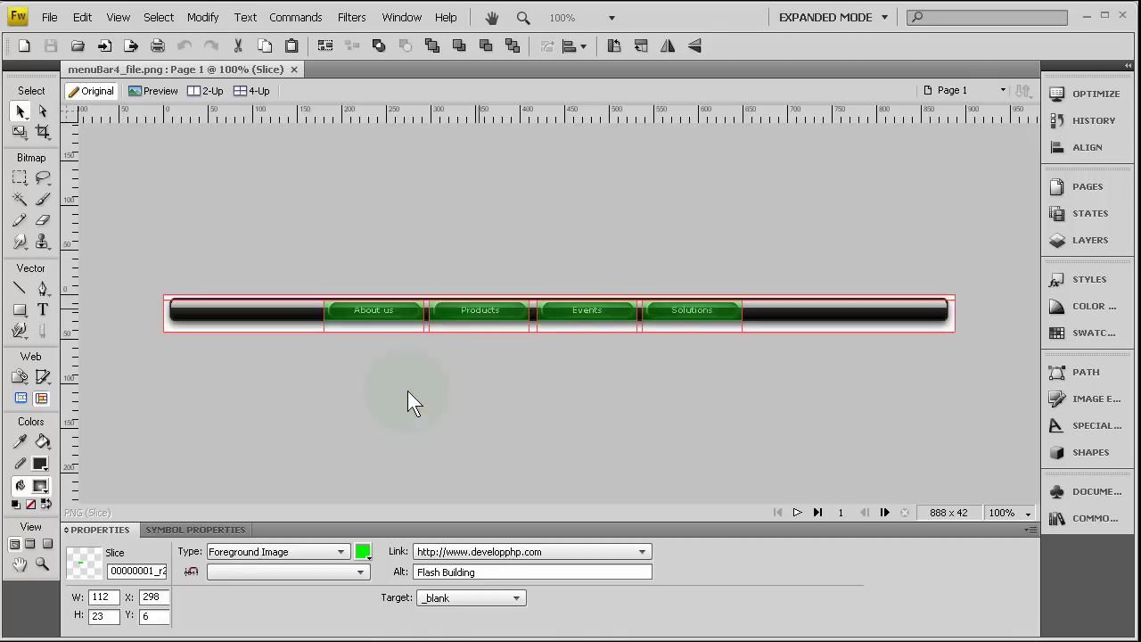
click(407, 392)
click(506, 308)
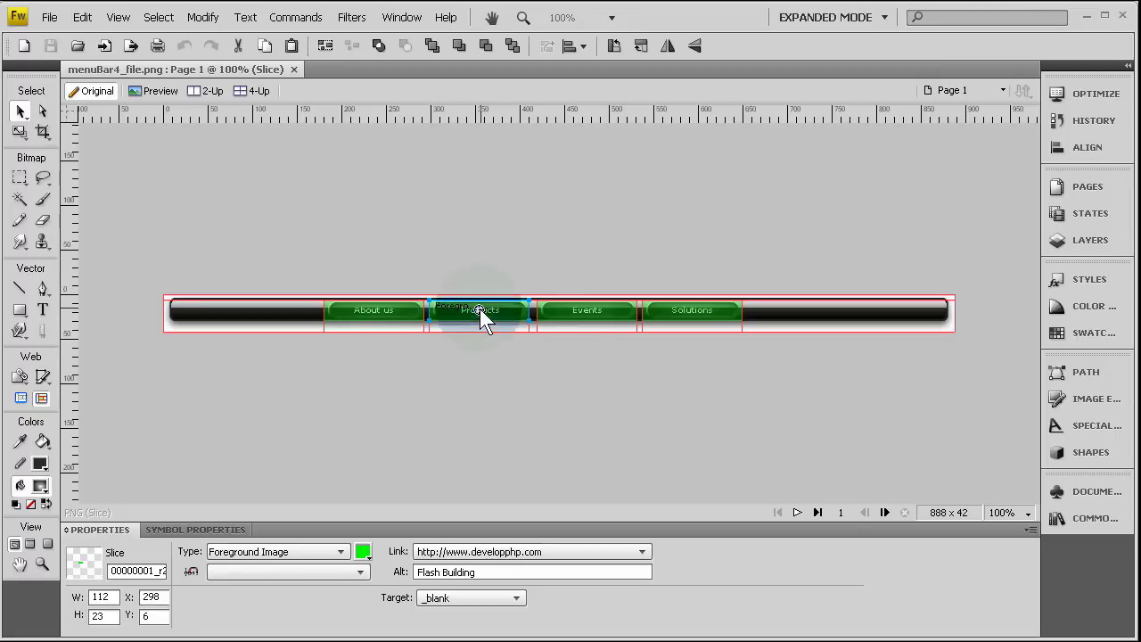
click(479, 309)
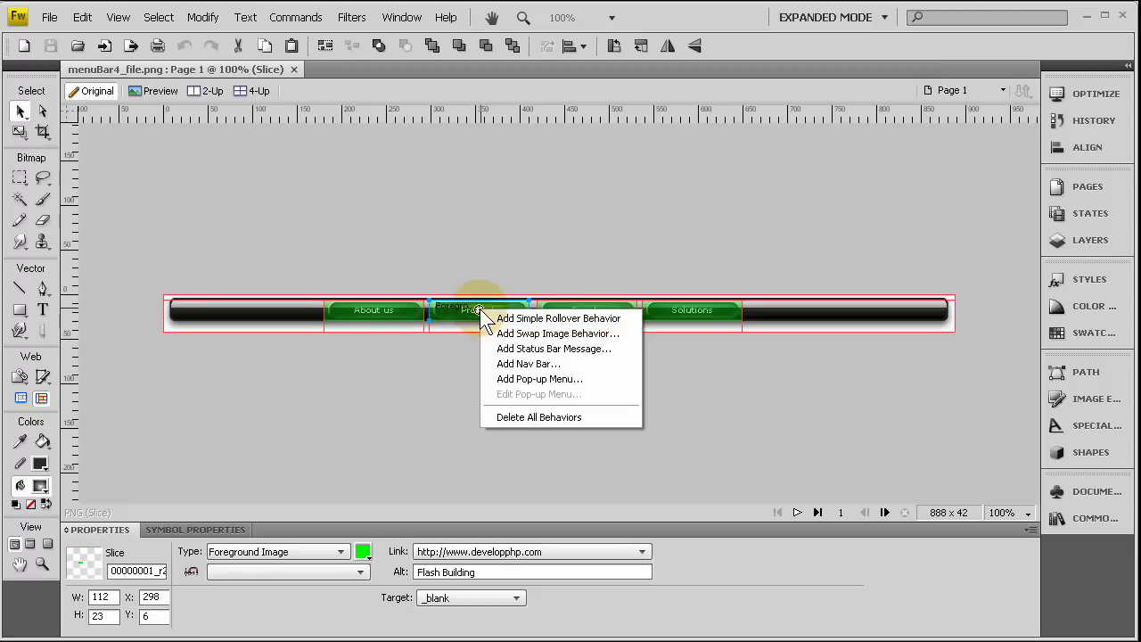
click(543, 415)
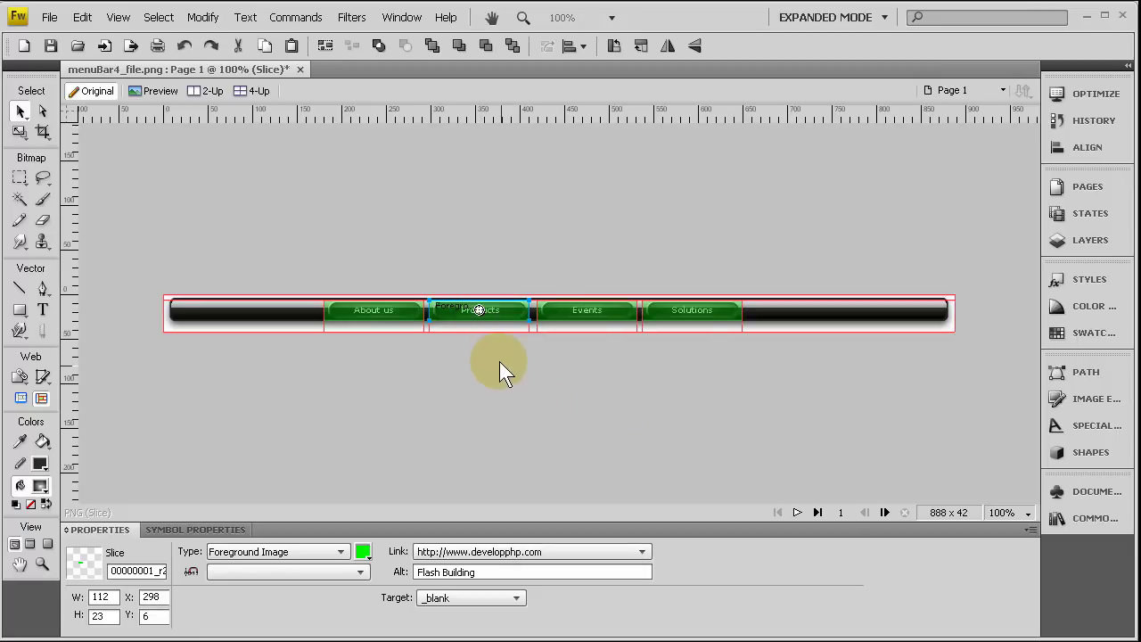
key(F12)
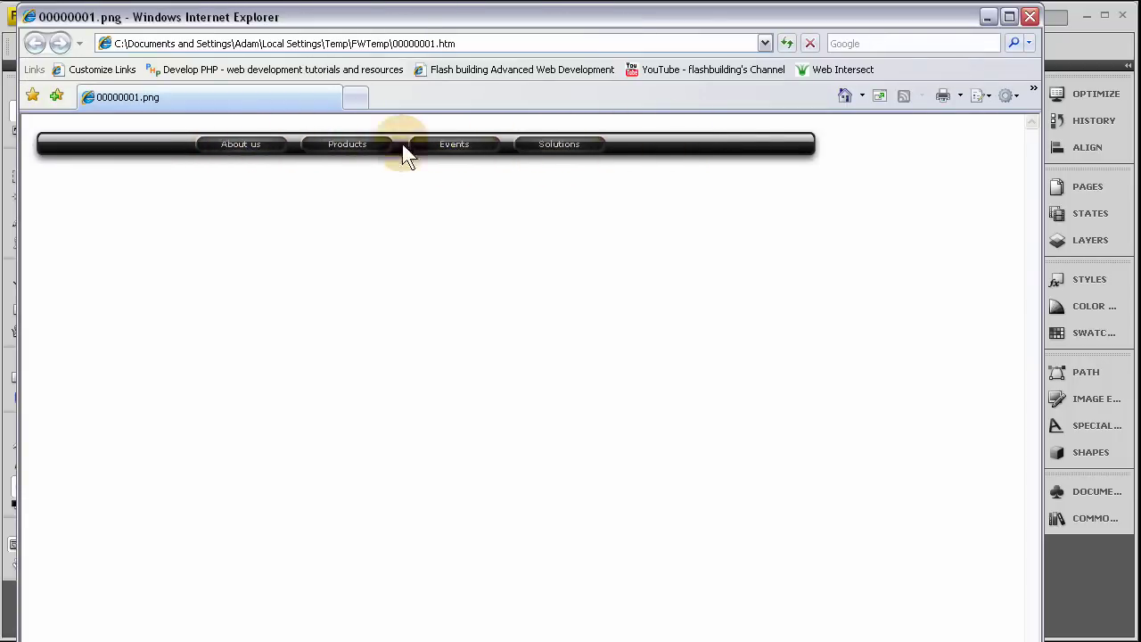
Close the preview and start adding a pop-up menu to the Products slice.
click(1038, 18)
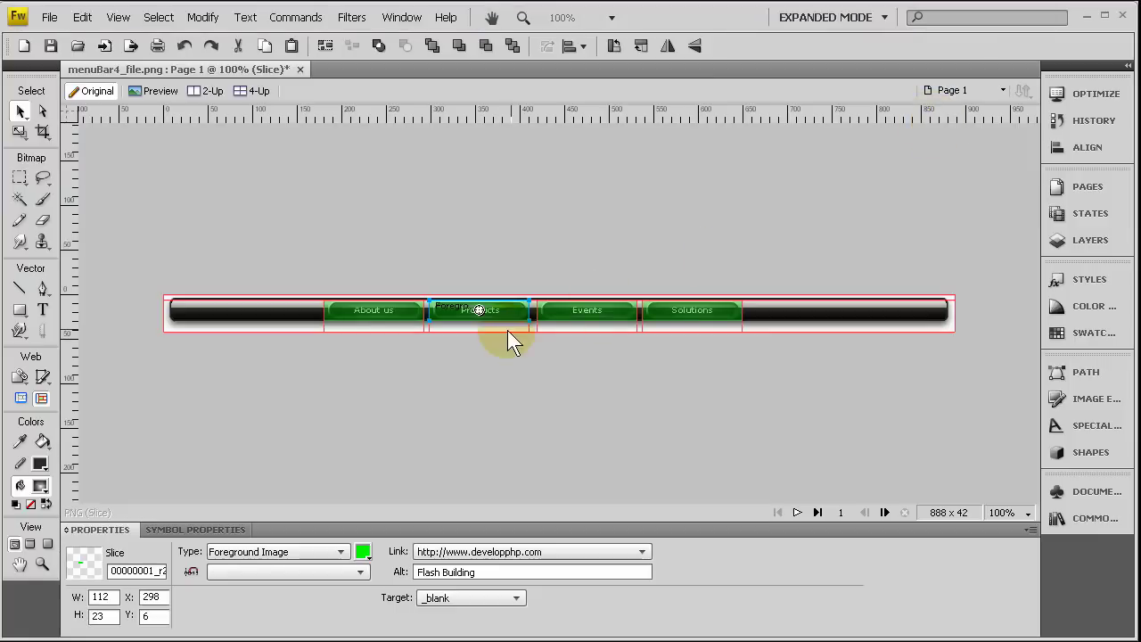
click(479, 310)
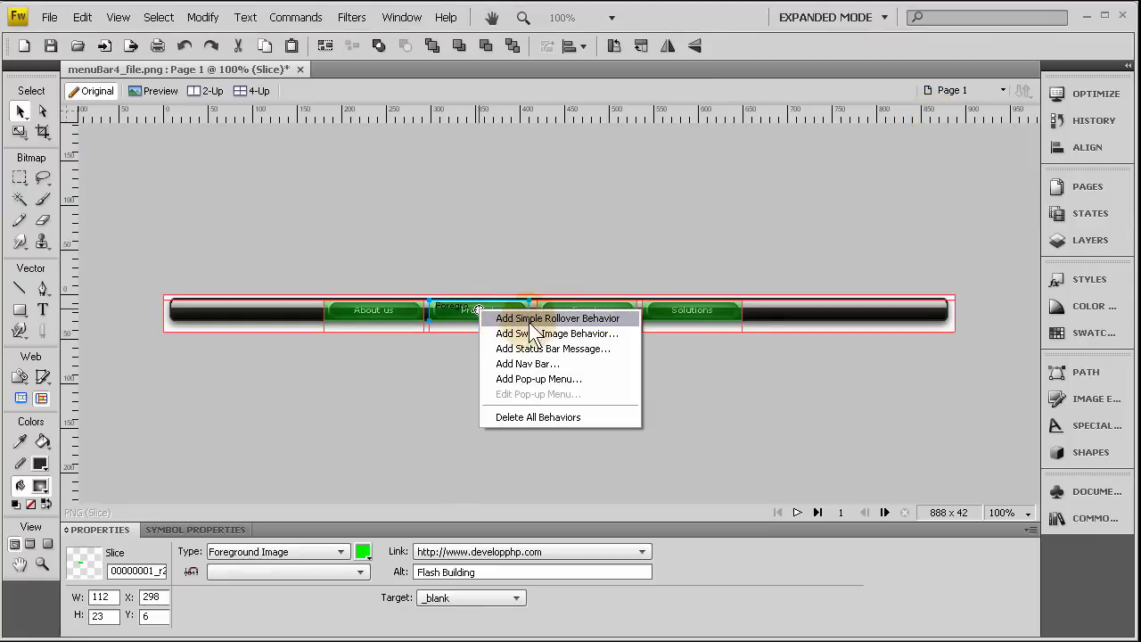
click(532, 379)
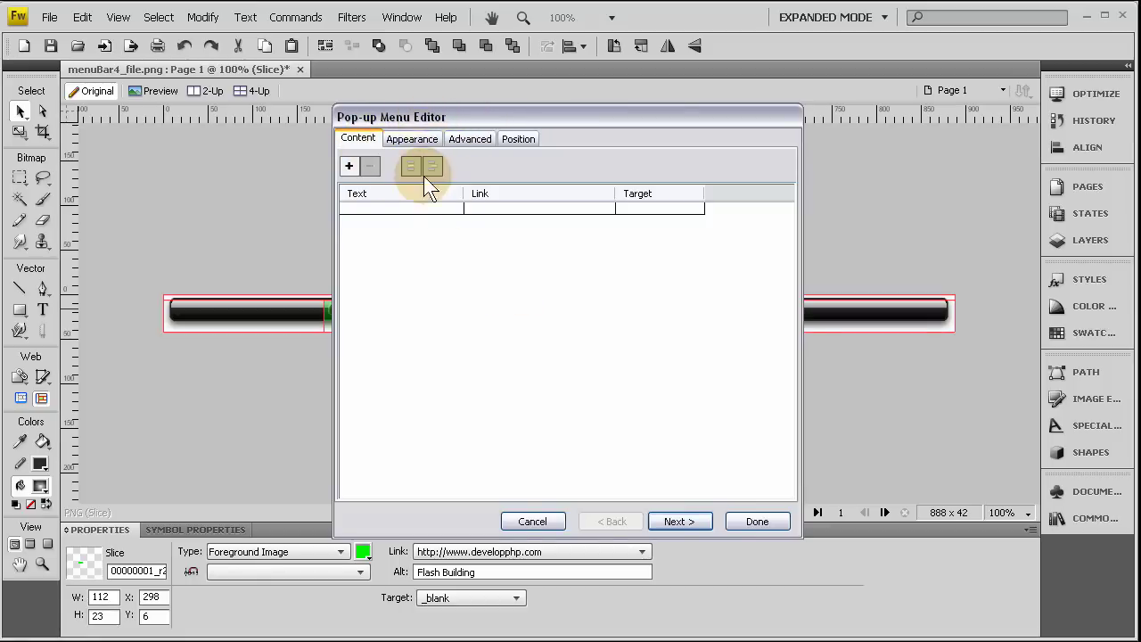
double_click(395, 206)
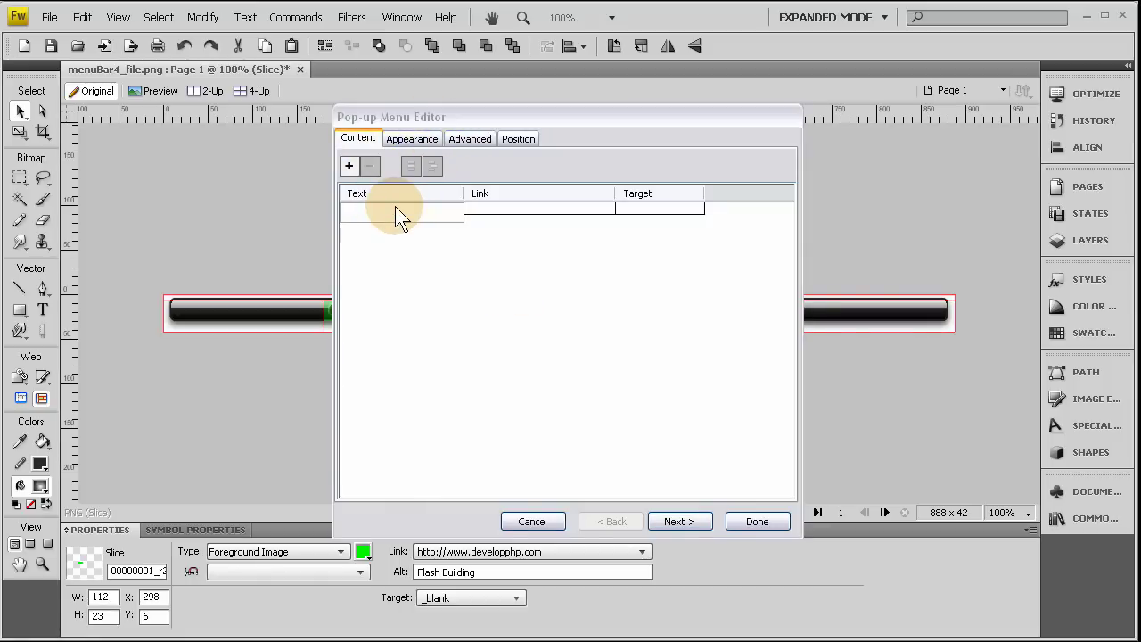
drag(575, 114, 553, 94)
Enter Shirts and Pants as the first two pop-up menu entries.
double_click(361, 177)
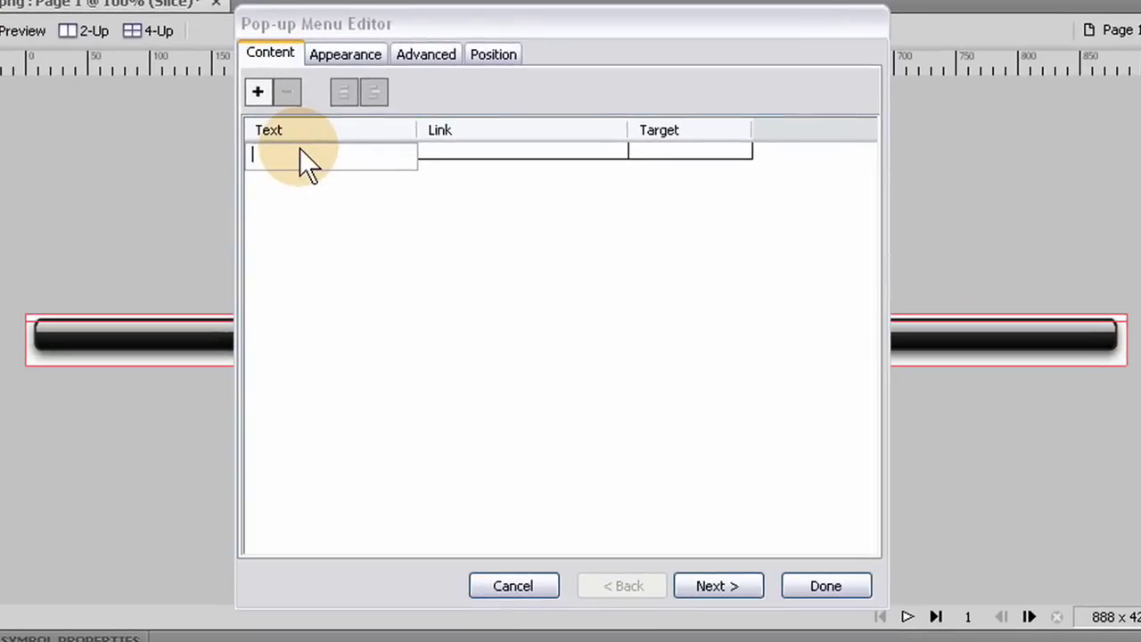
text(Shirts)
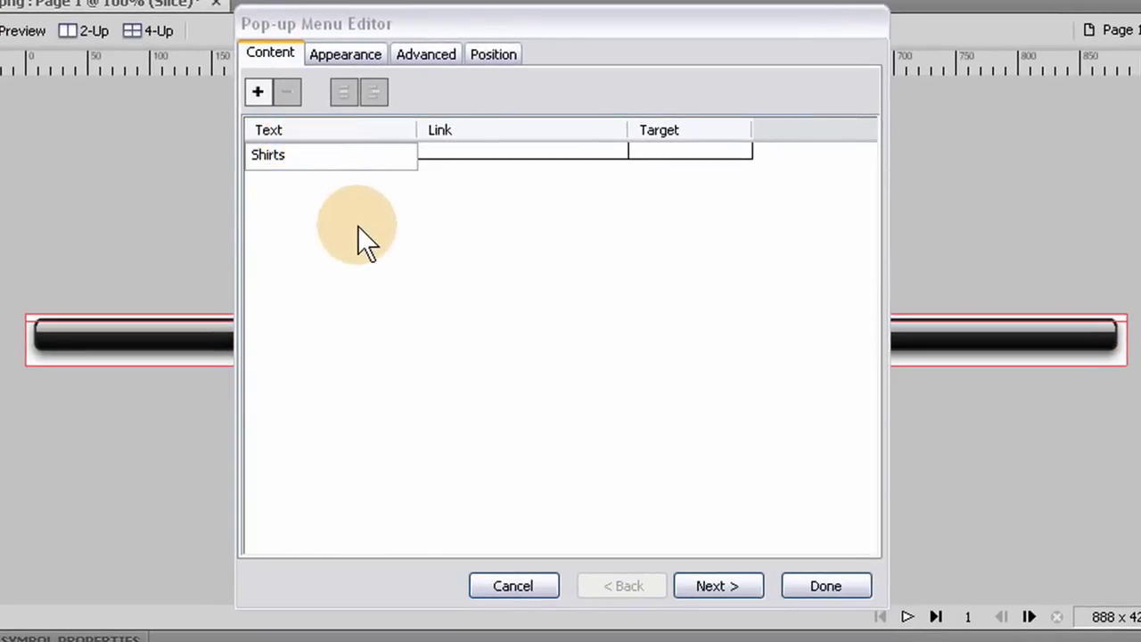
click(357, 225)
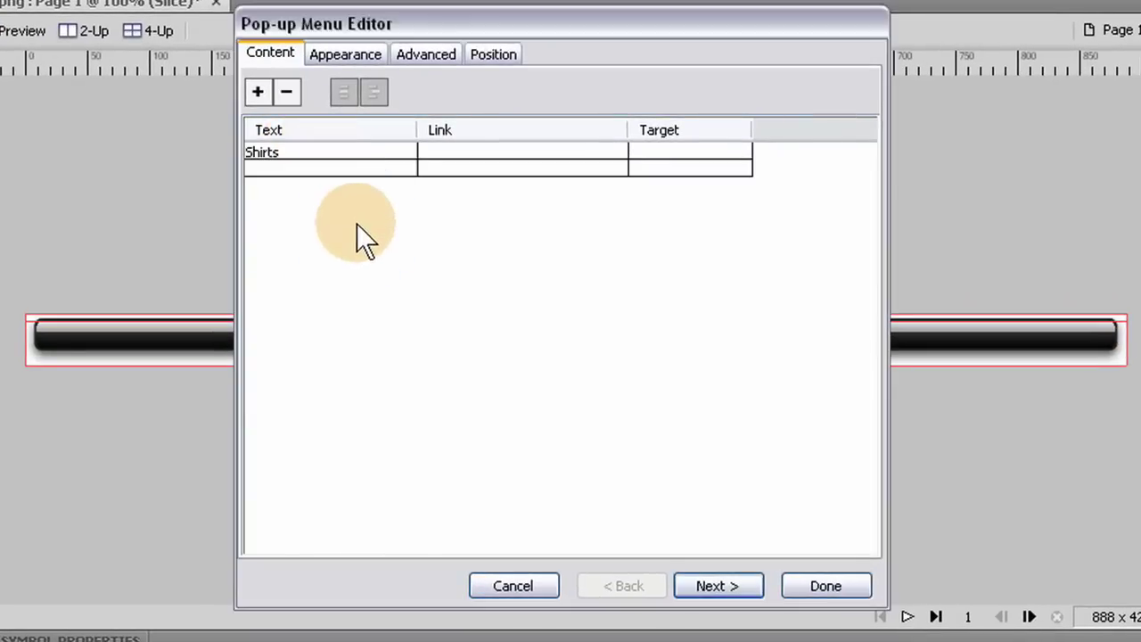
click(278, 164)
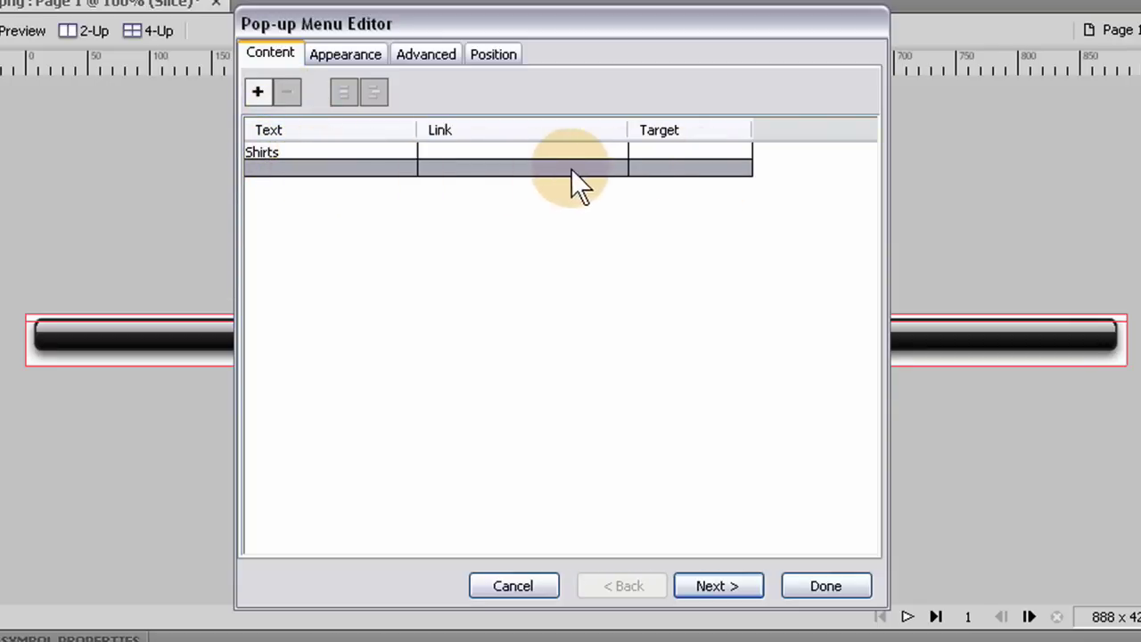
click(262, 169)
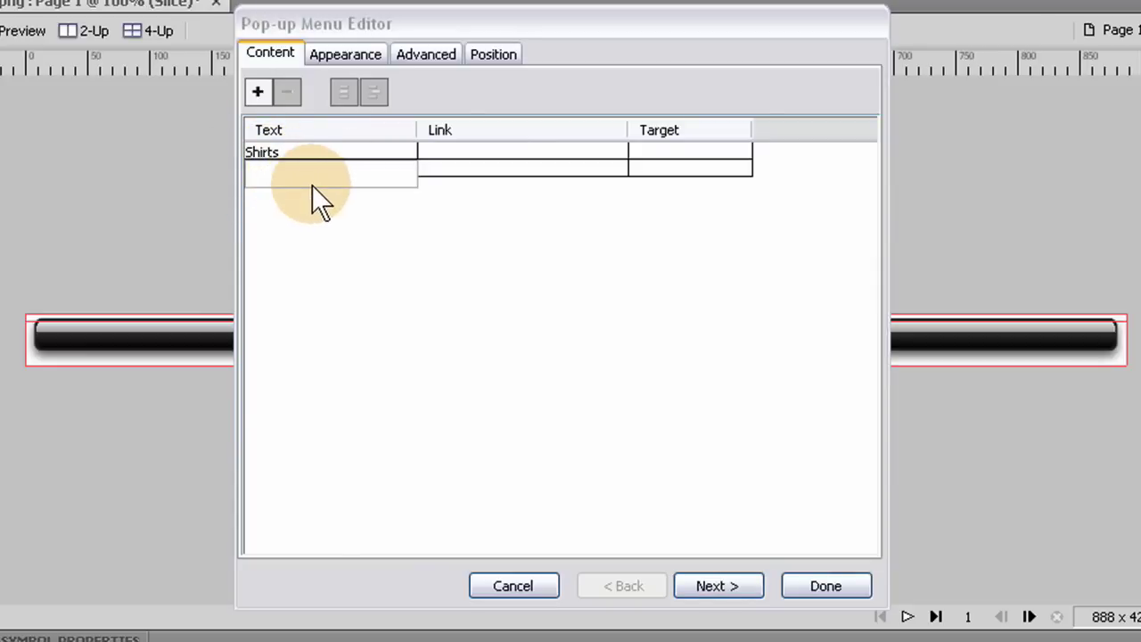
text(Pants)
click(458, 287)
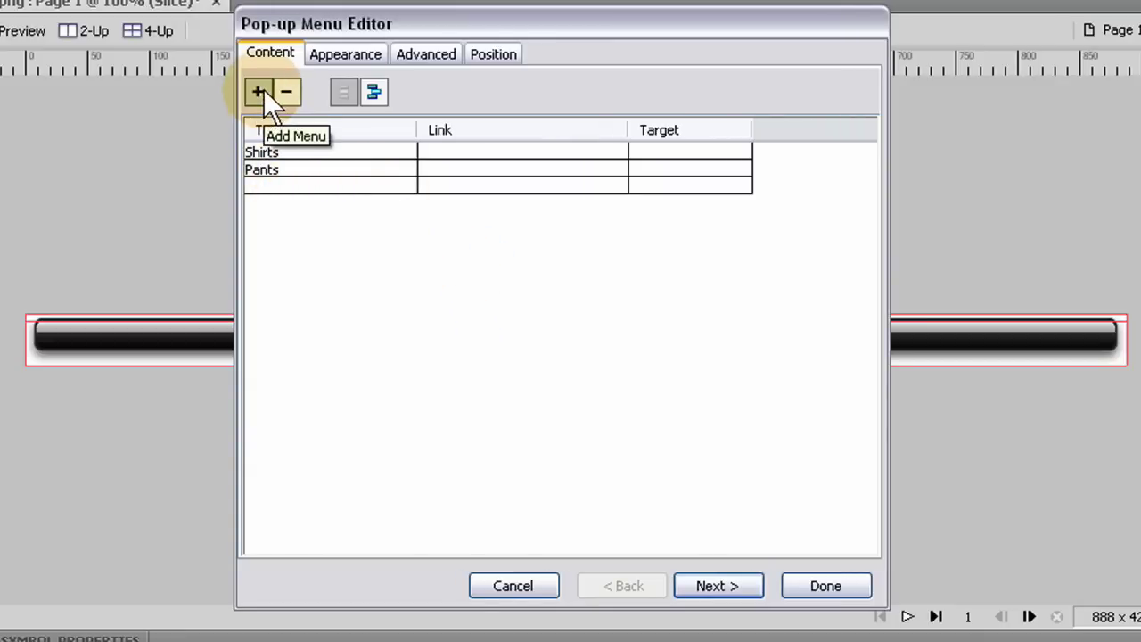
Add Hats and Shoes as the third and fourth menu entries.
click(269, 186)
click(326, 184)
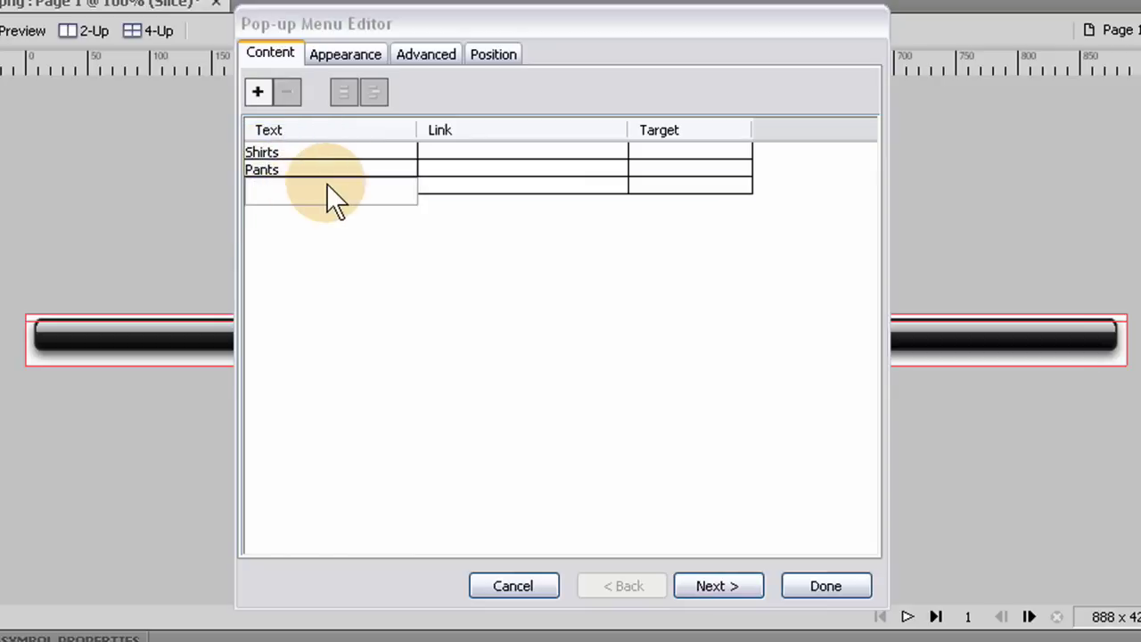
text(Hats)
click(309, 363)
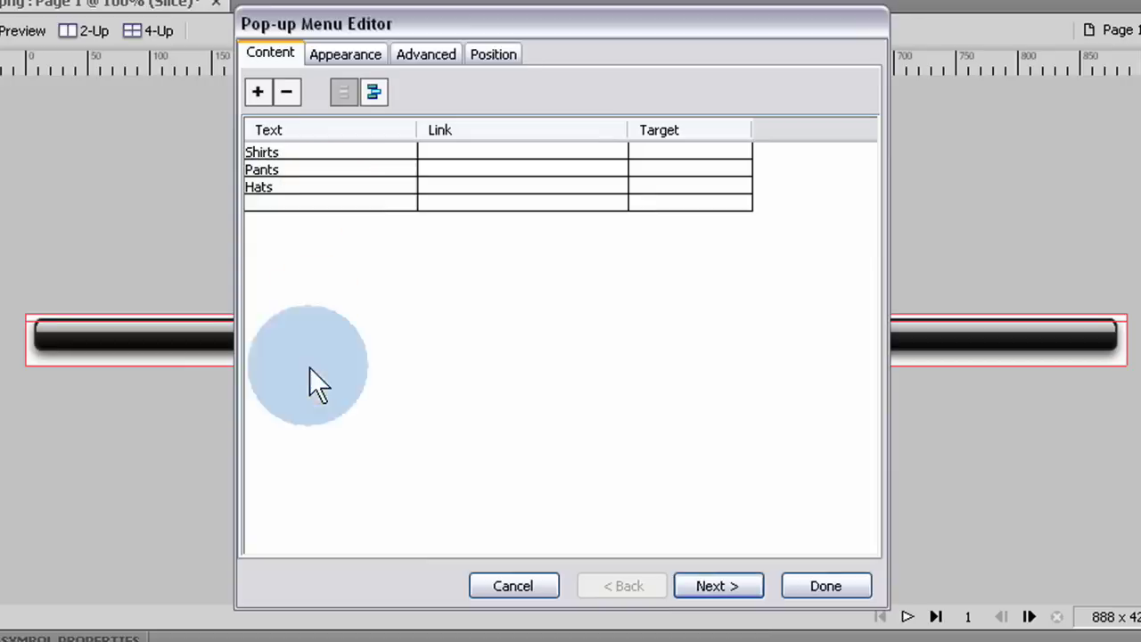
double_click(339, 202)
text(shoes)
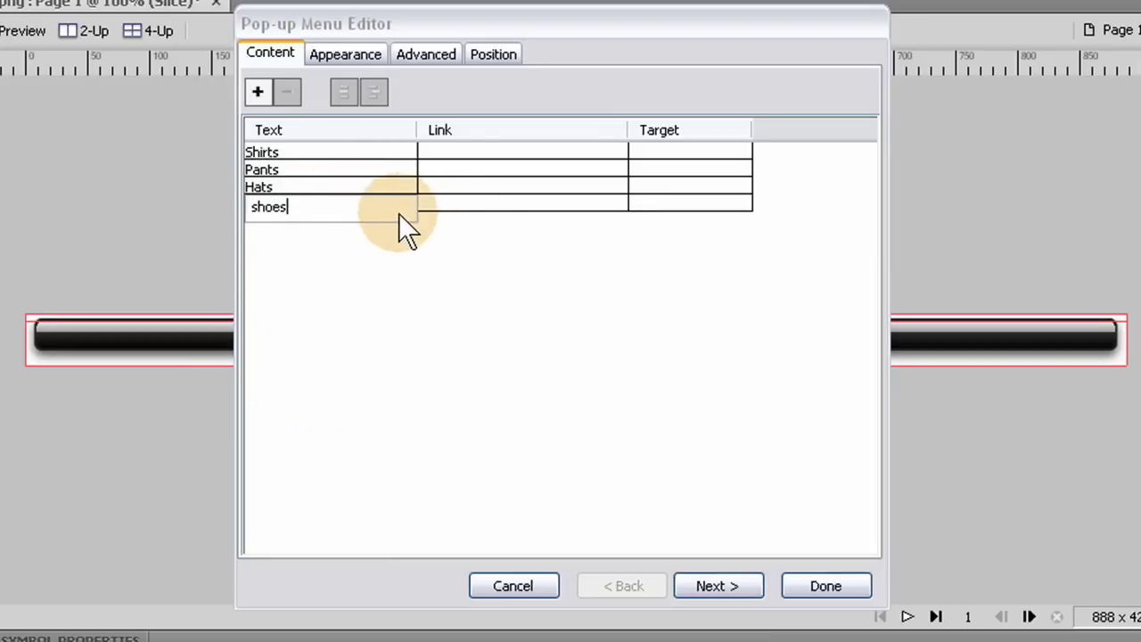
key(Left)
key(Left)
key(Left)
key(Left)
key(BackSpace)
text(S)
click(394, 351)
Link the Shirts and Pants entries to shirts.html and pants.html.
click(448, 152)
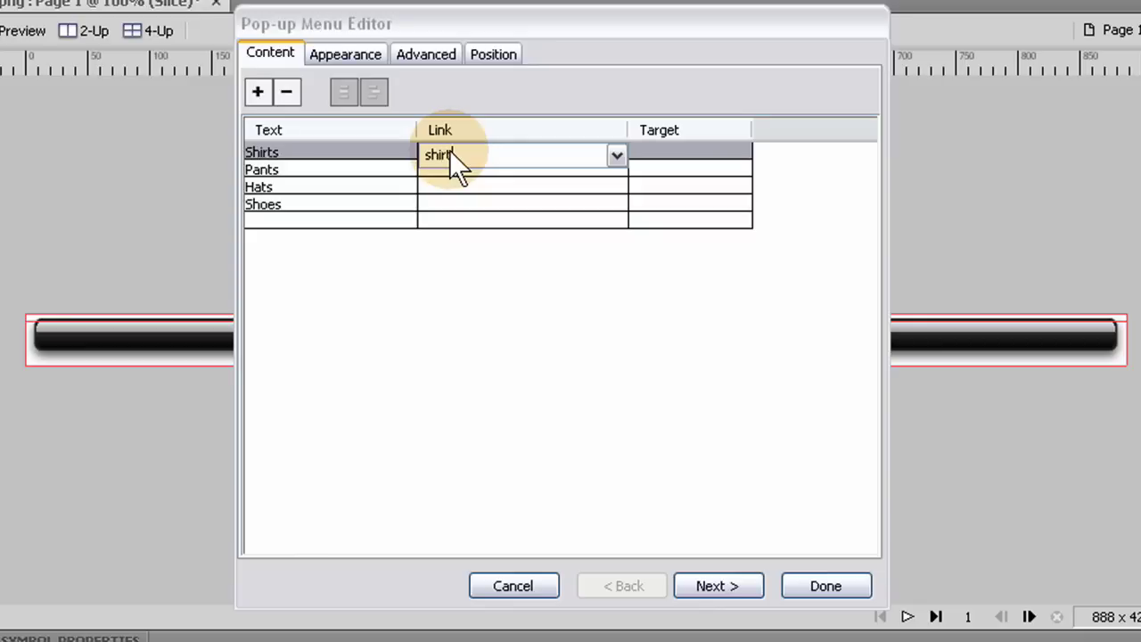
text(shirts.html)
click(583, 347)
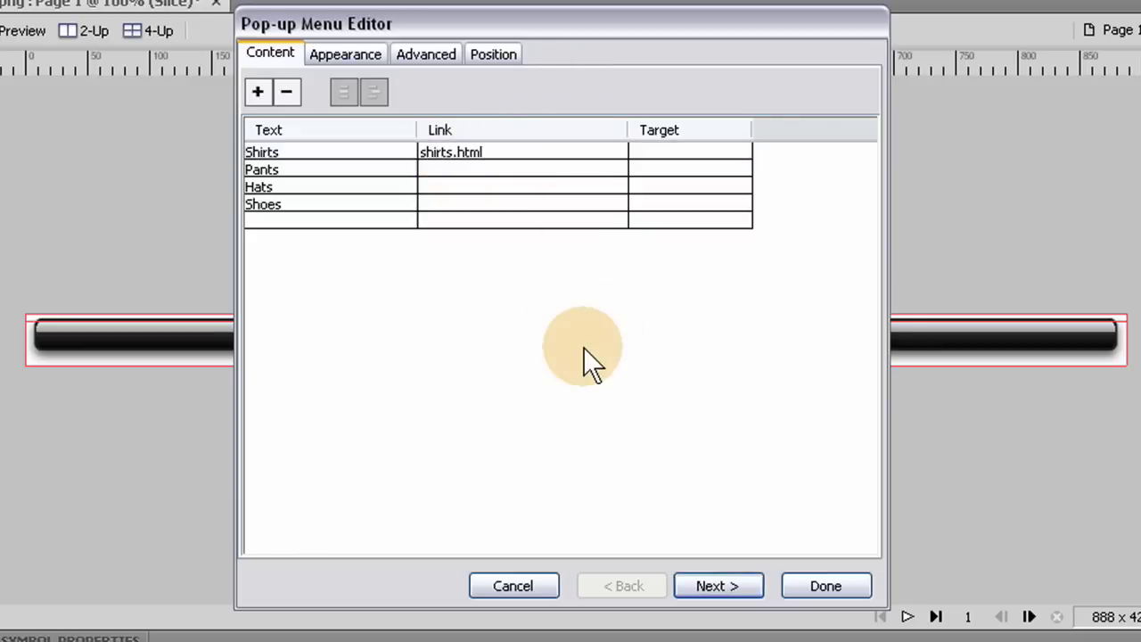
click(450, 169)
click(536, 171)
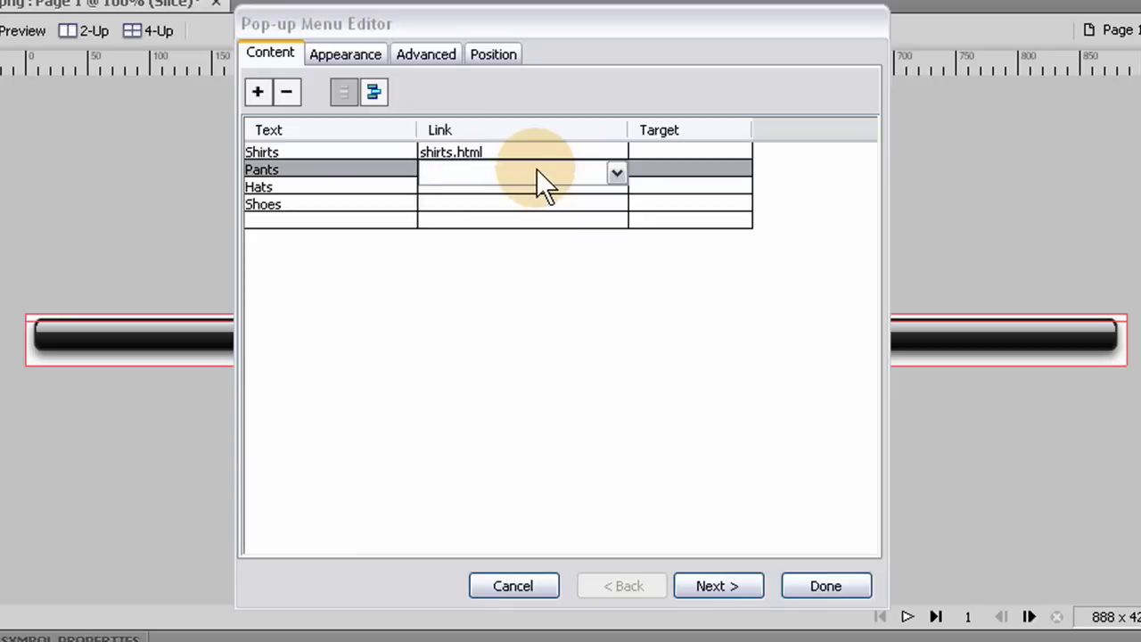
text(pants.html)
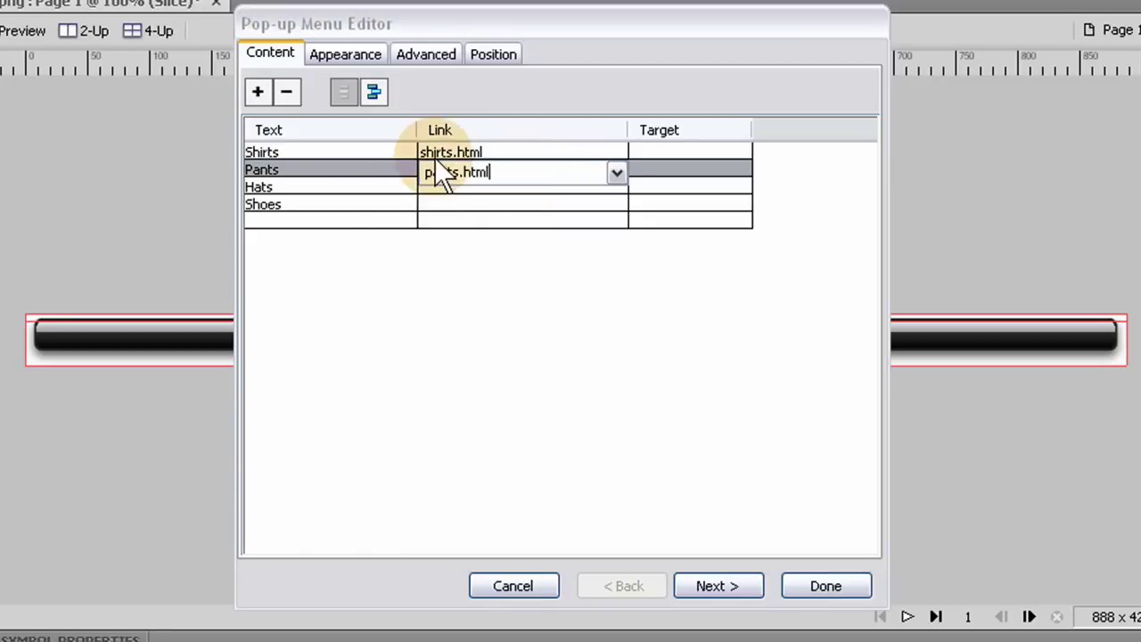
click(436, 176)
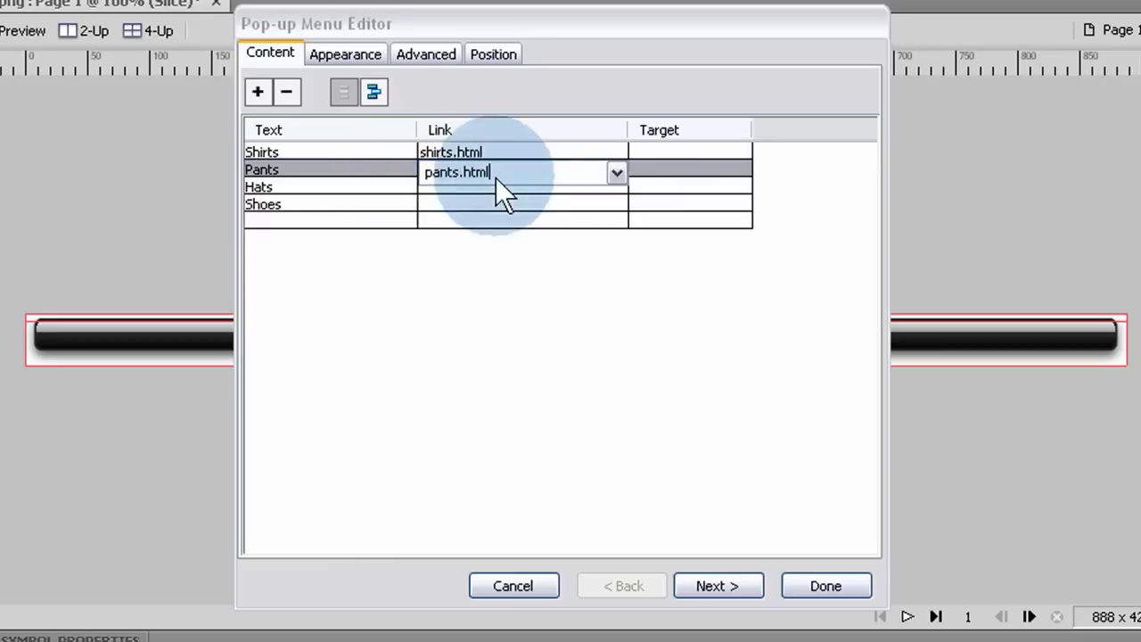
click(410, 177)
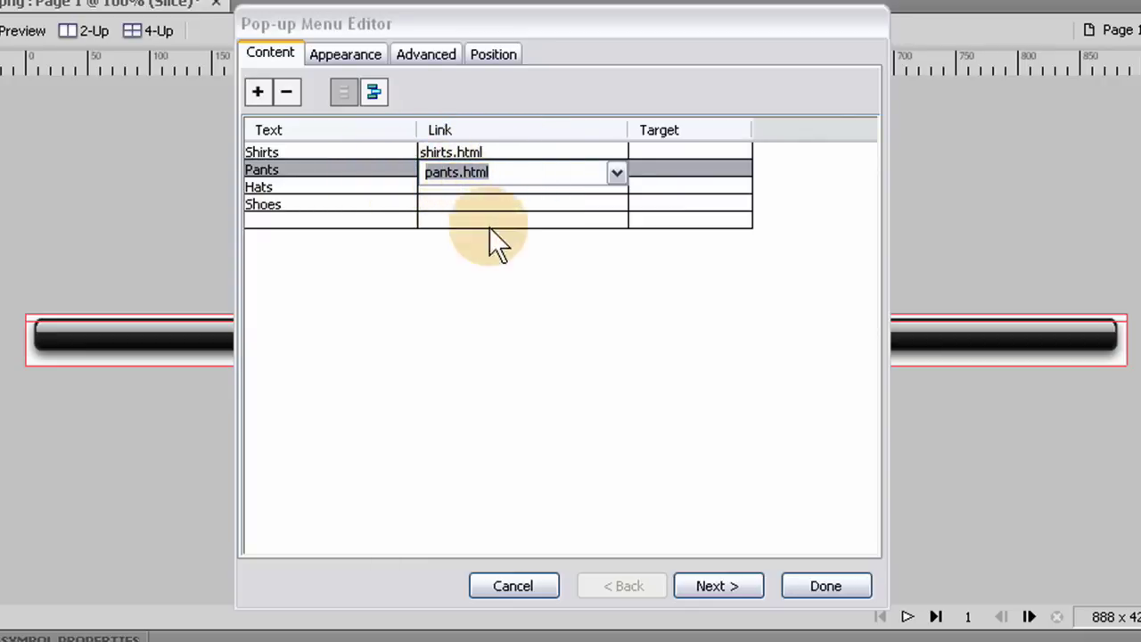
Link the Hats and Shoes entries to hats.html and shoes.html.
click(474, 186)
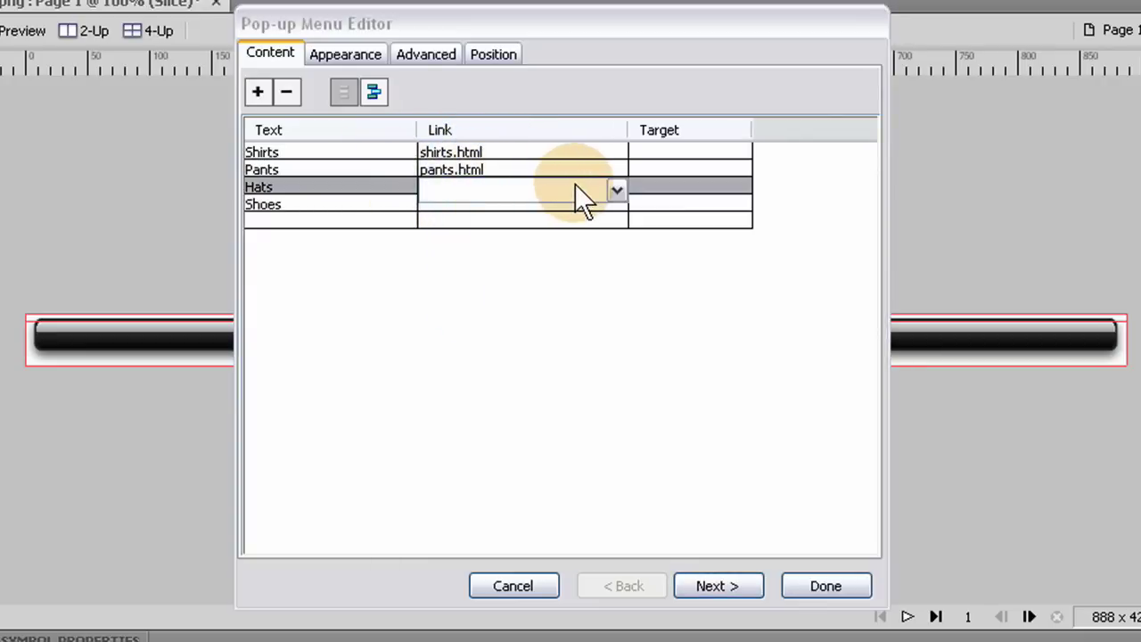
text(hats.html)
click(455, 238)
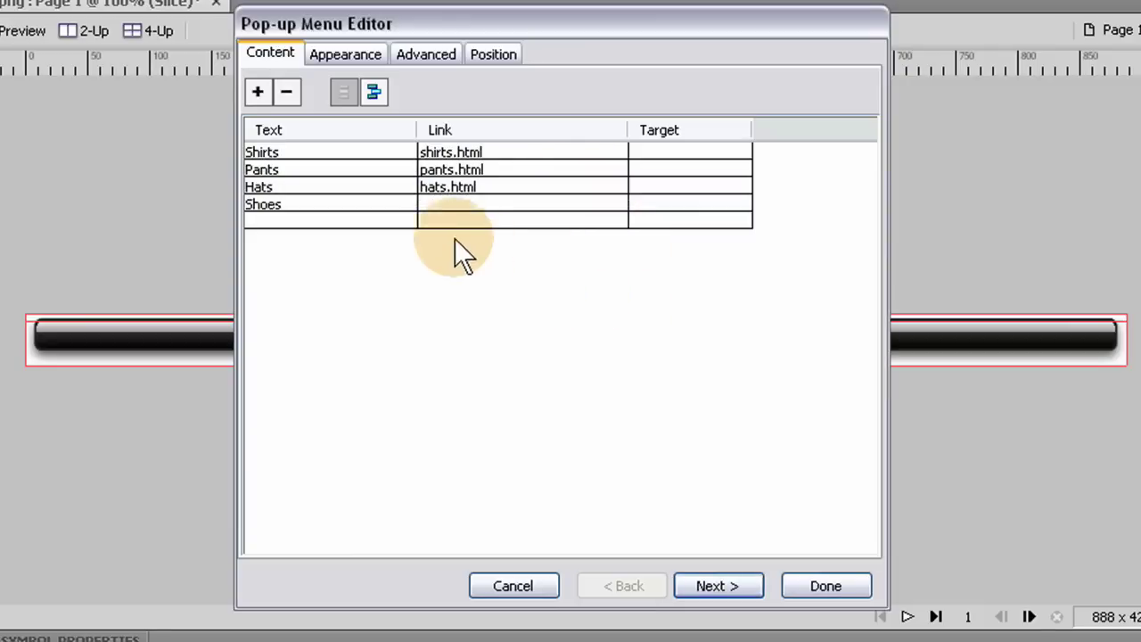
click(469, 203)
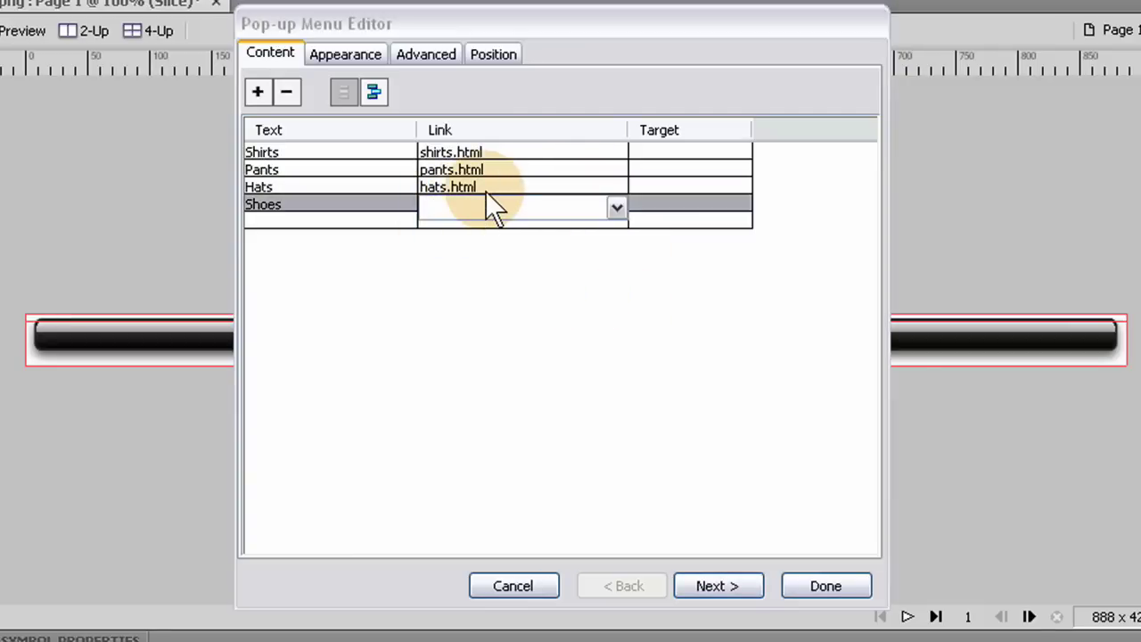
text(shoes.html)
click(472, 332)
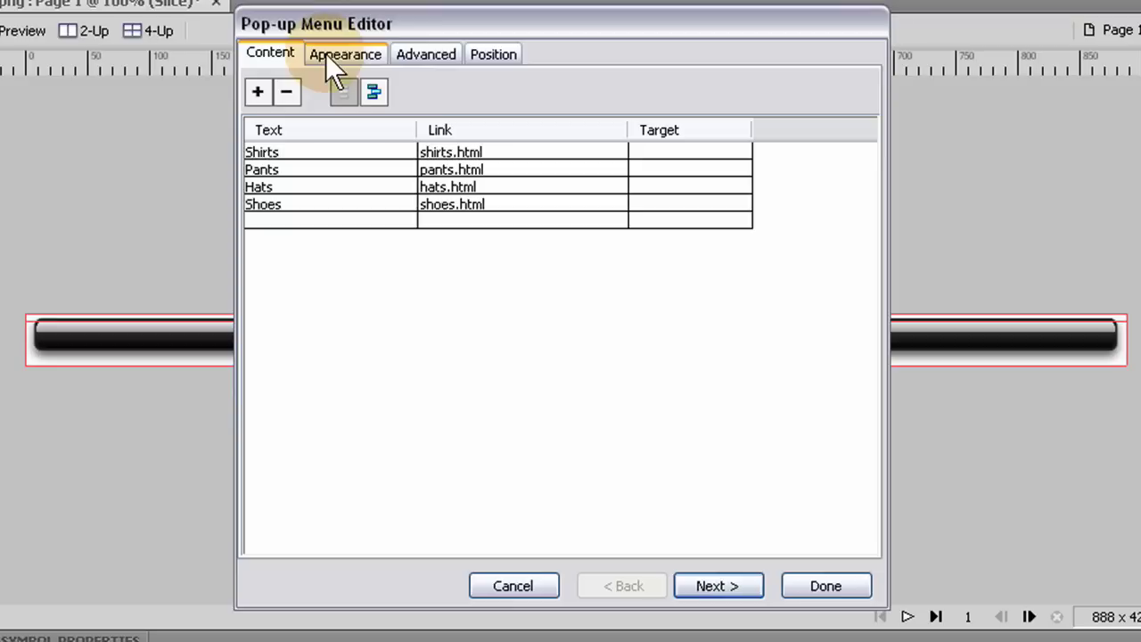
Leave the Shirts entry's link Target blank.
double_click(695, 152)
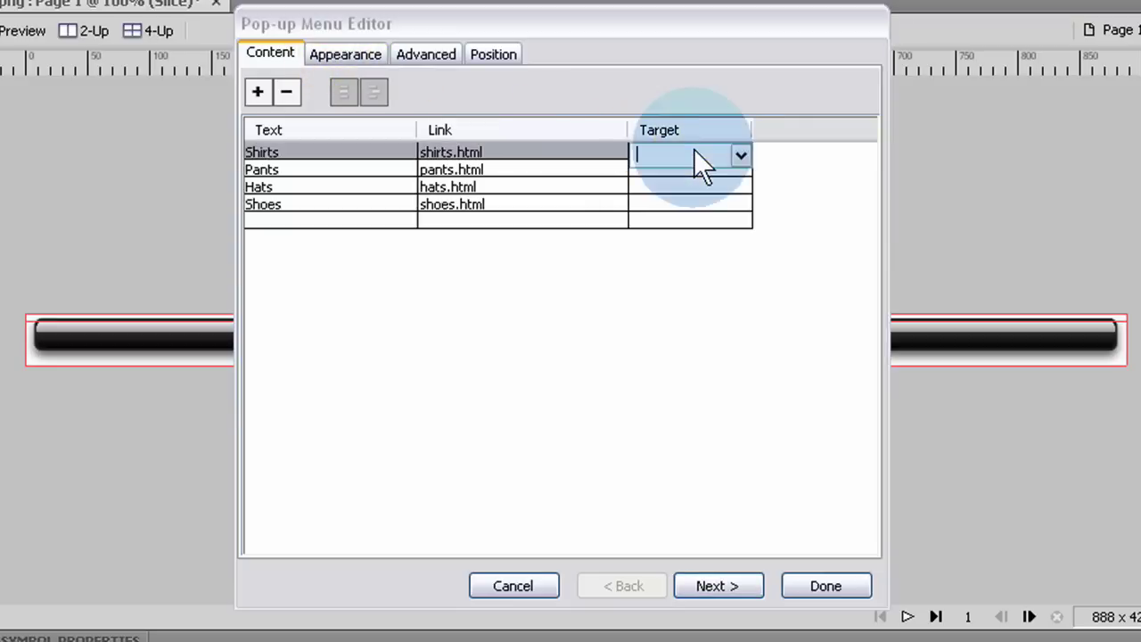
click(740, 157)
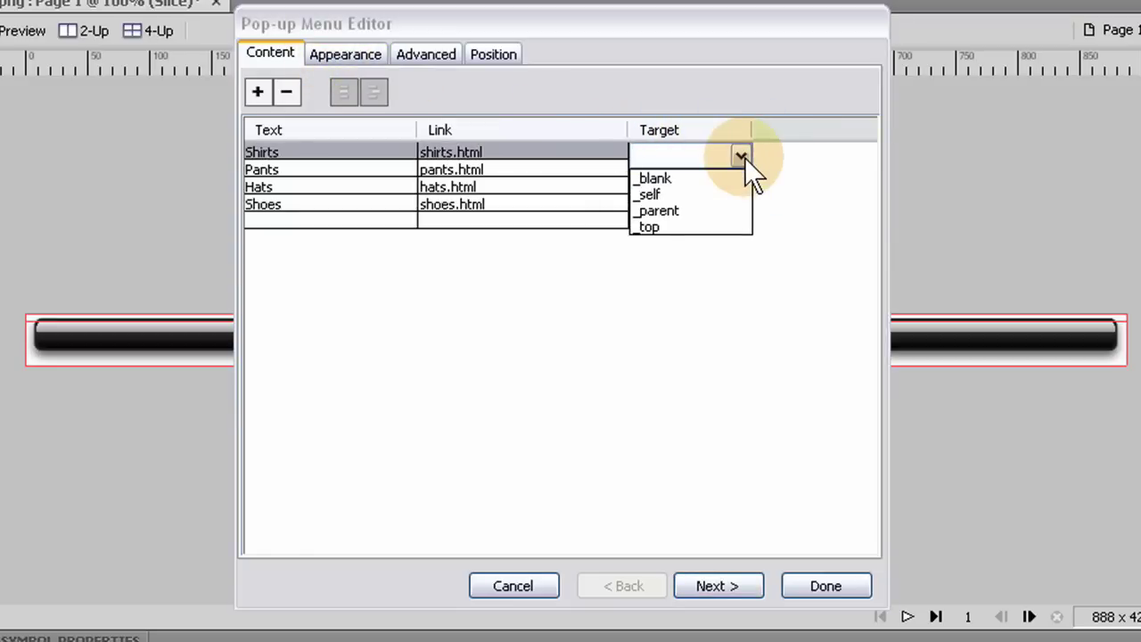
click(722, 357)
click(791, 252)
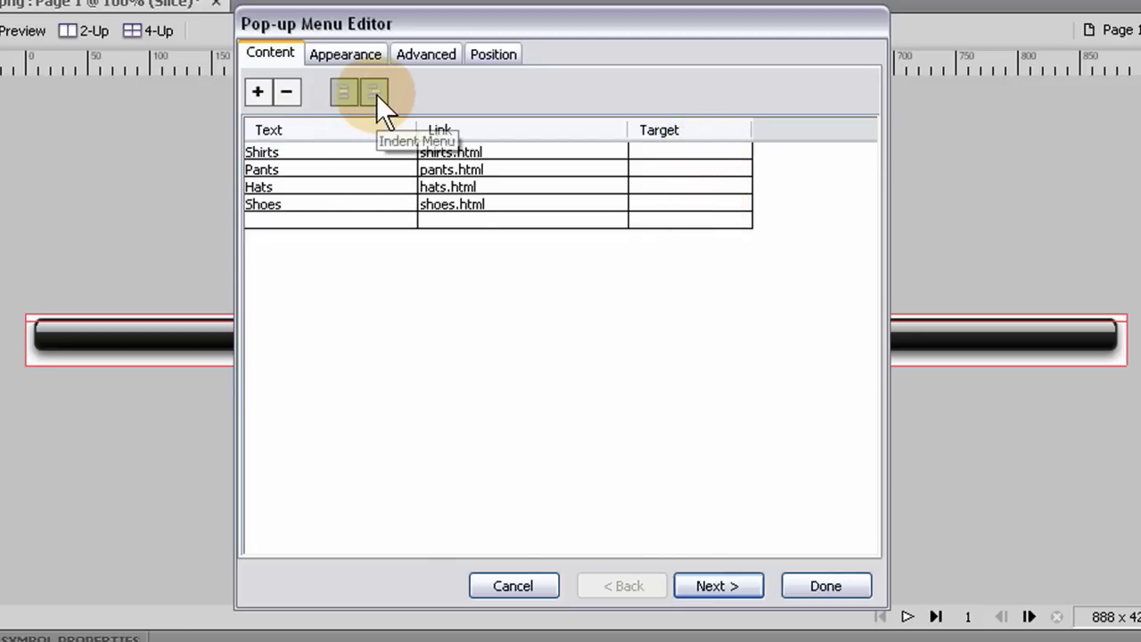
Keep Image cells and use the dark texture for the Up-state cells.
click(361, 59)
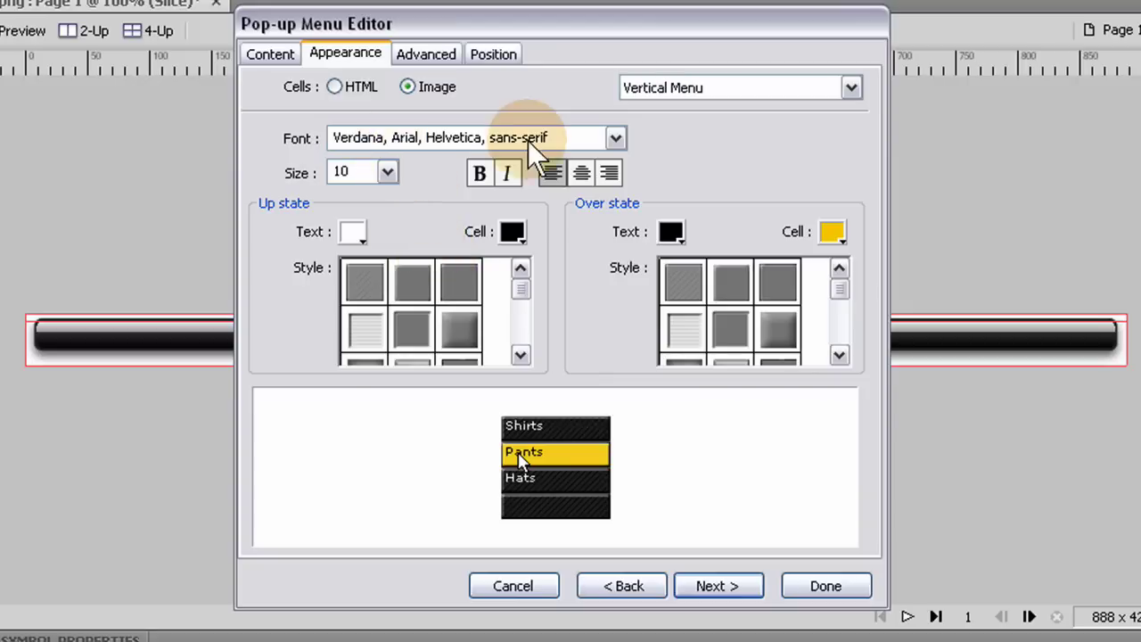
click(334, 86)
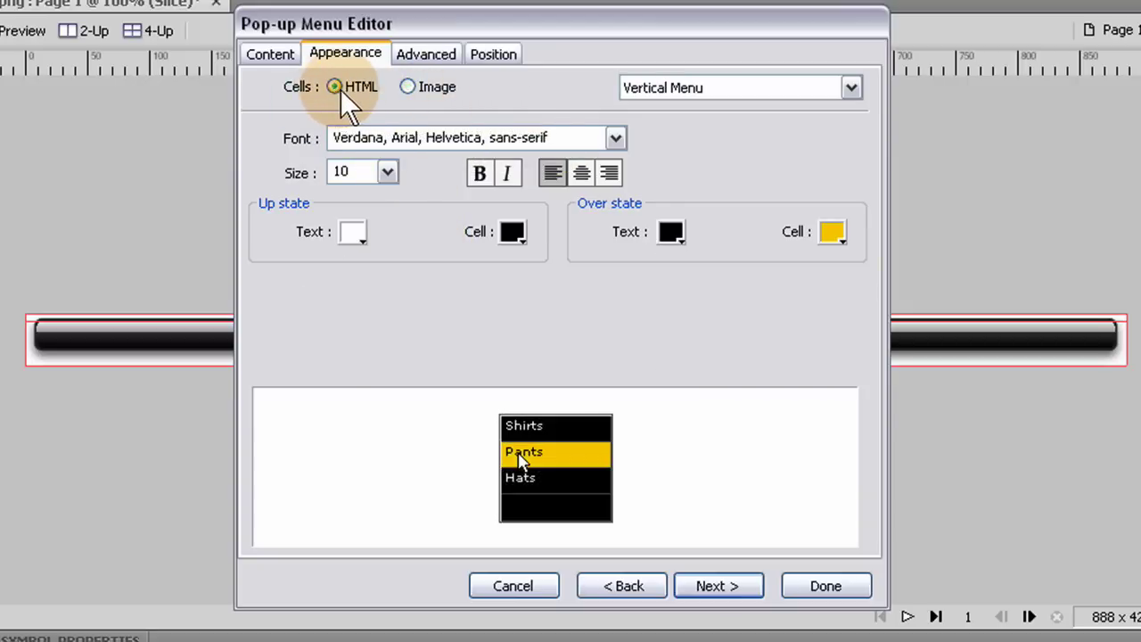
click(413, 90)
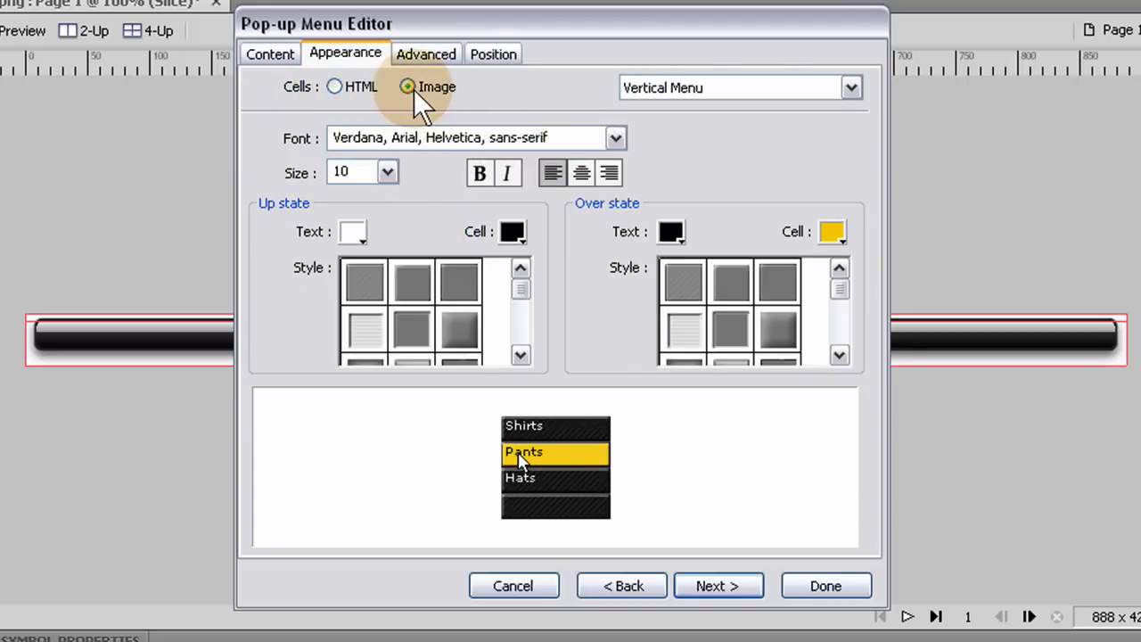
click(523, 287)
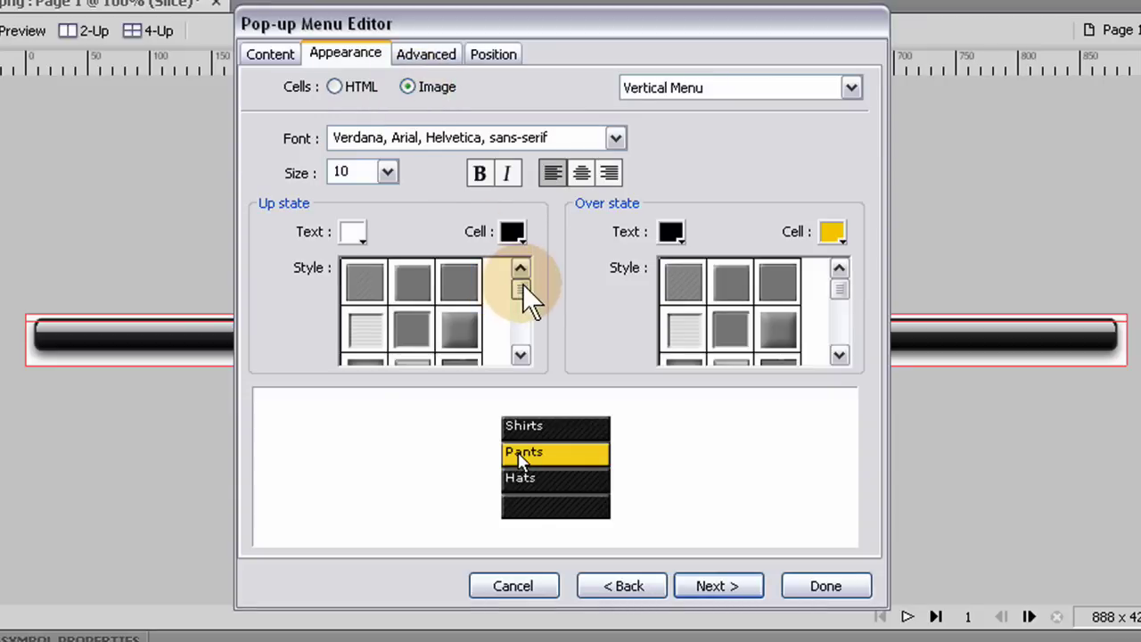
mouse_move(523, 284)
mouse_down()
mouse_move(519, 333)
mouse_move(519, 294)
mouse_move(518, 305)
mouse_up()
click(449, 314)
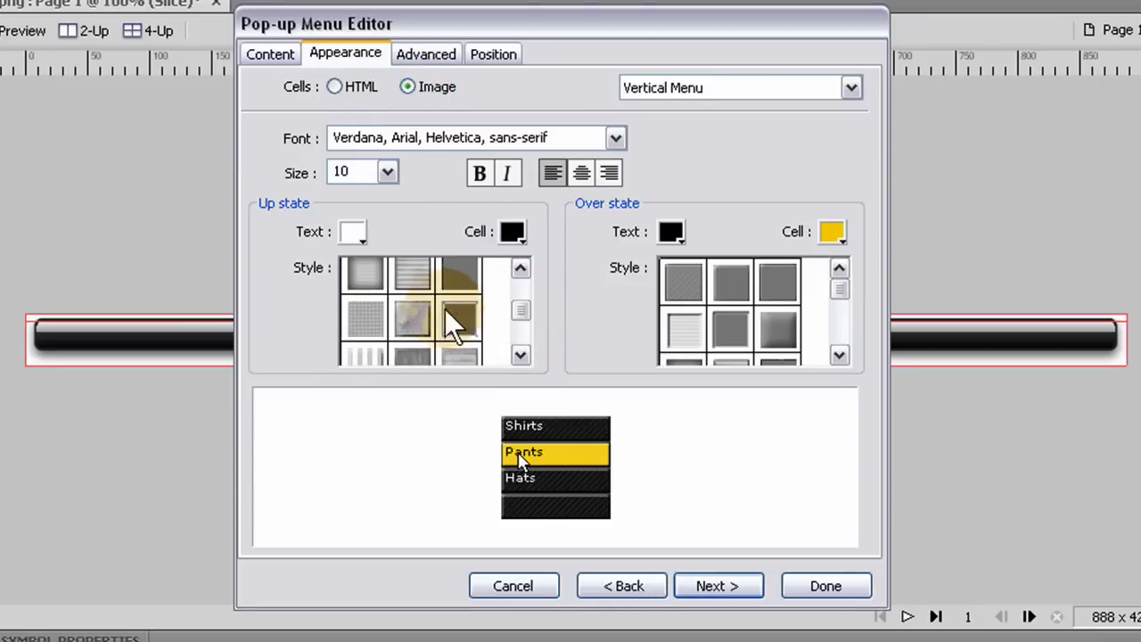
click(416, 310)
click(380, 316)
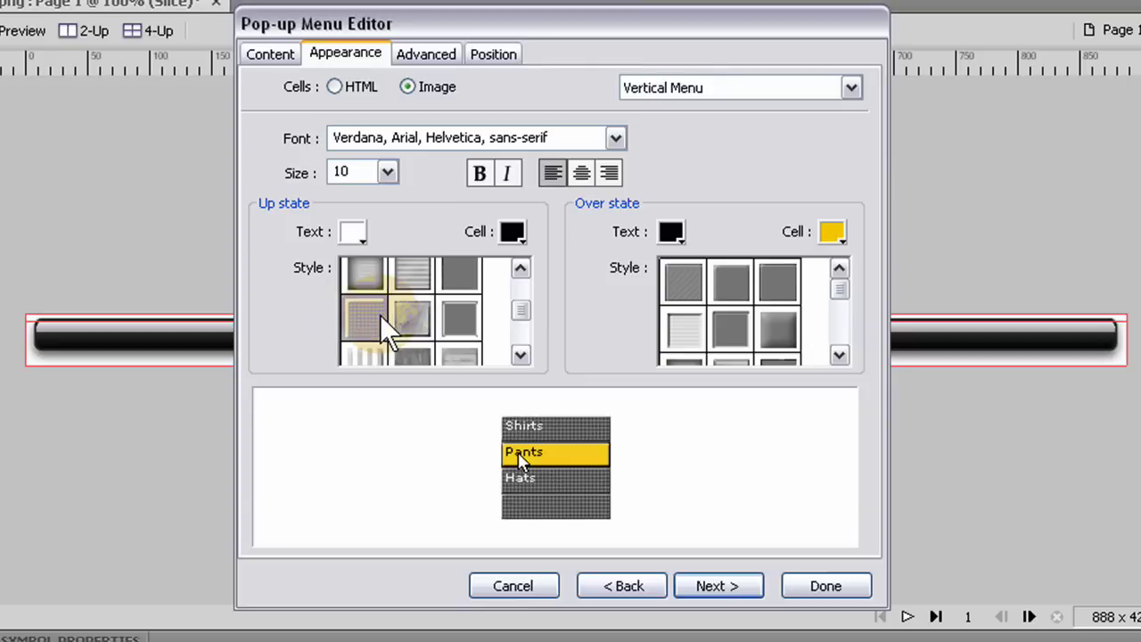
click(369, 347)
click(523, 311)
drag(522, 311, 525, 282)
click(366, 282)
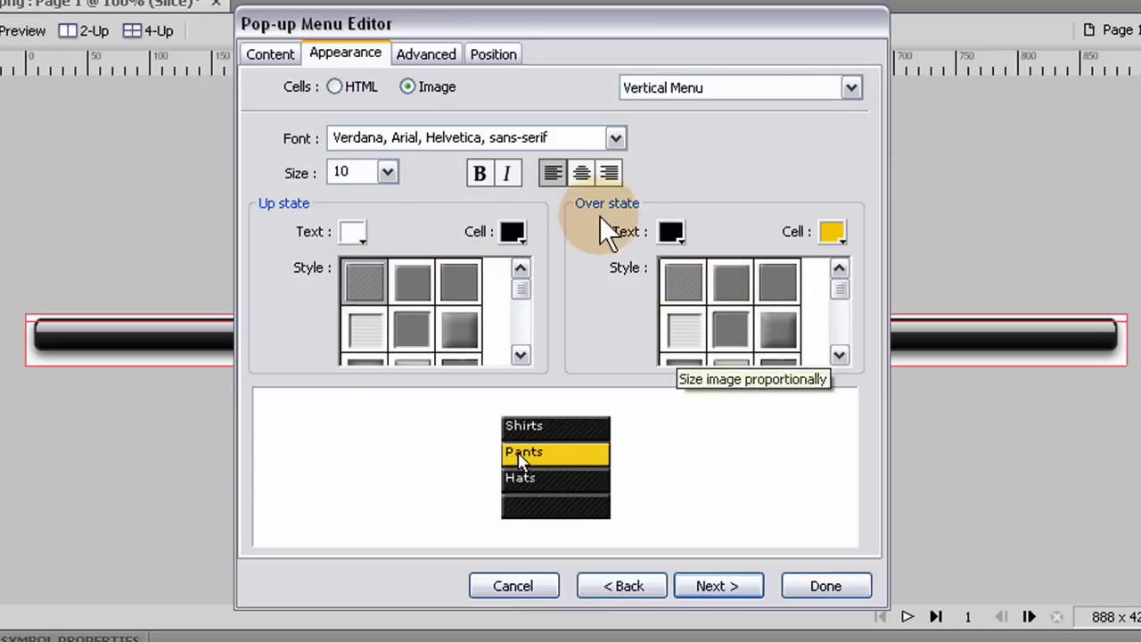
Set the Over-state cell colour to cyan #00CCFF.
click(831, 233)
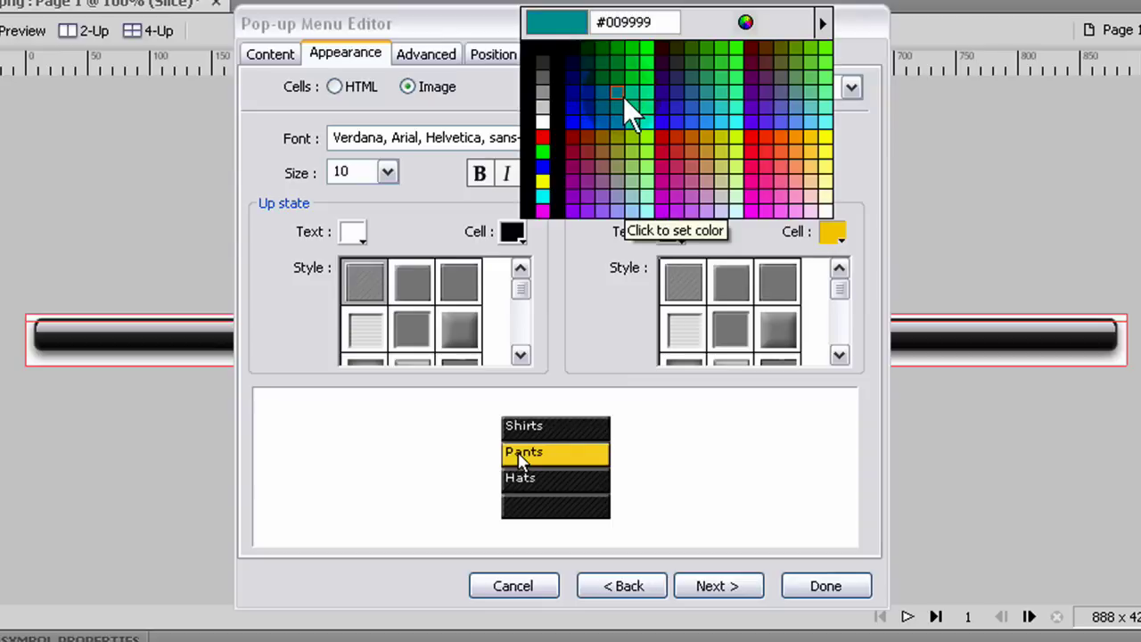
click(636, 141)
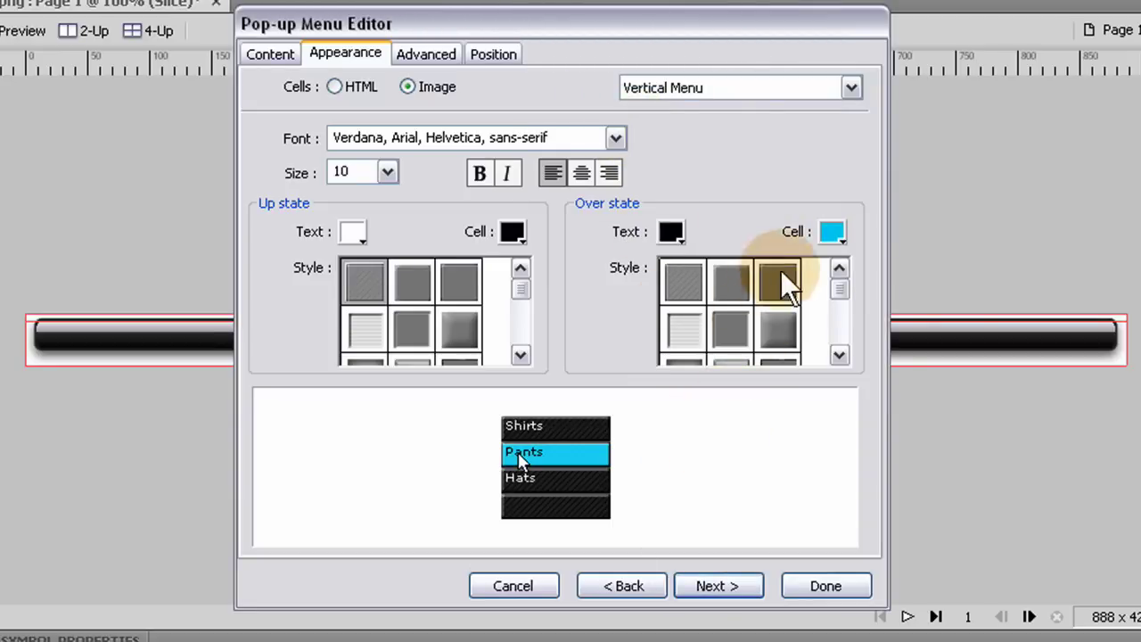
drag(841, 300, 851, 361)
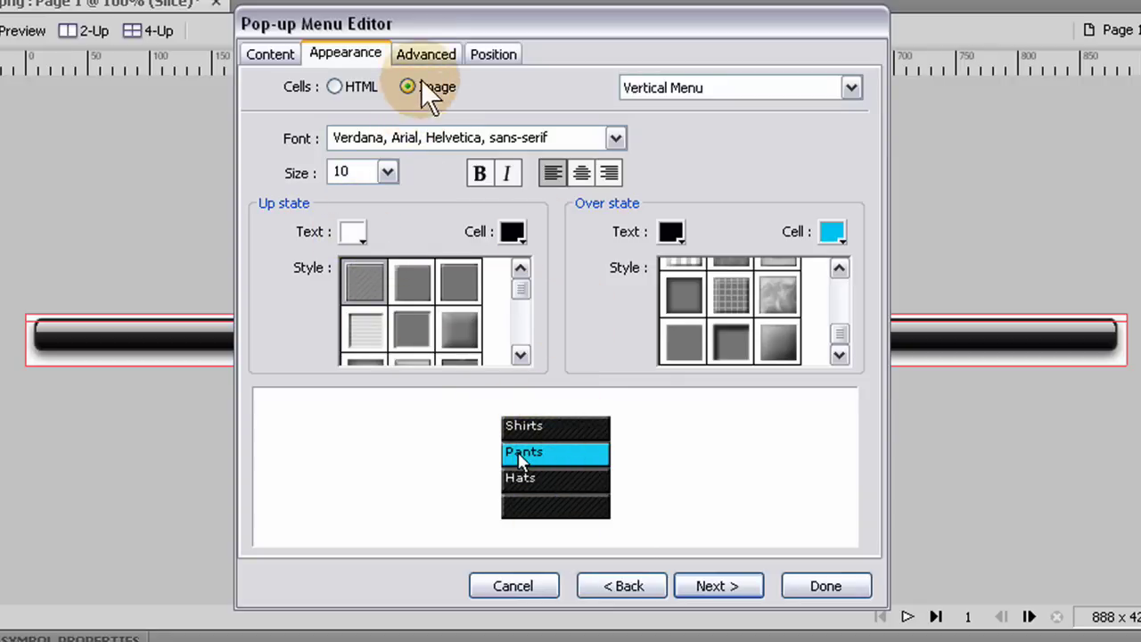
Check the orientation options and keep the pop-up menu as a Vertical Menu.
click(490, 55)
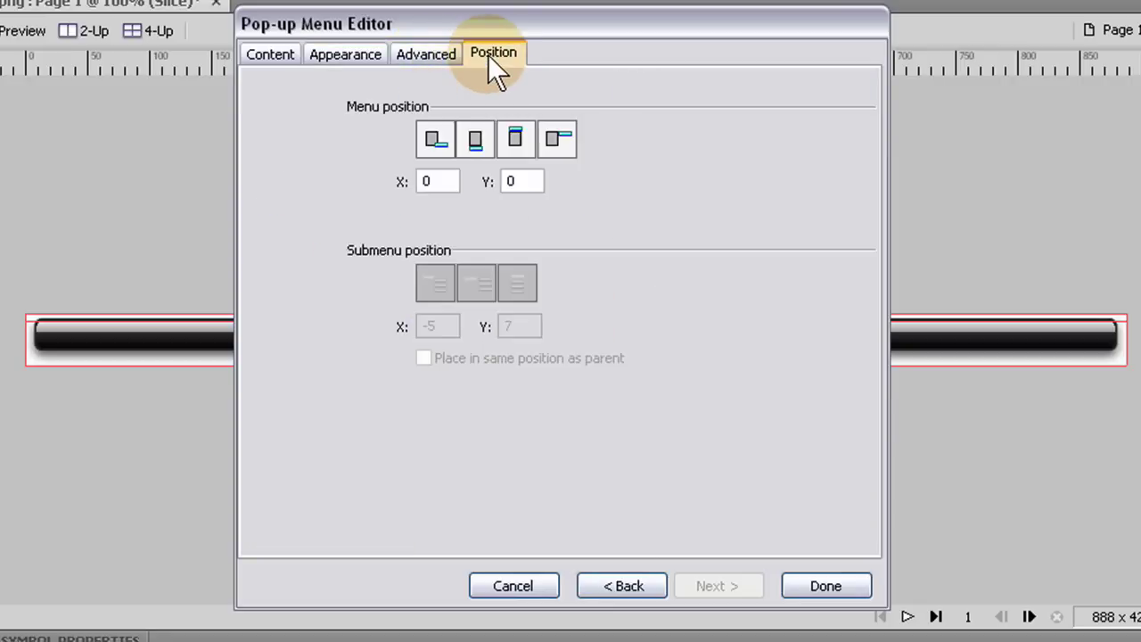
click(430, 56)
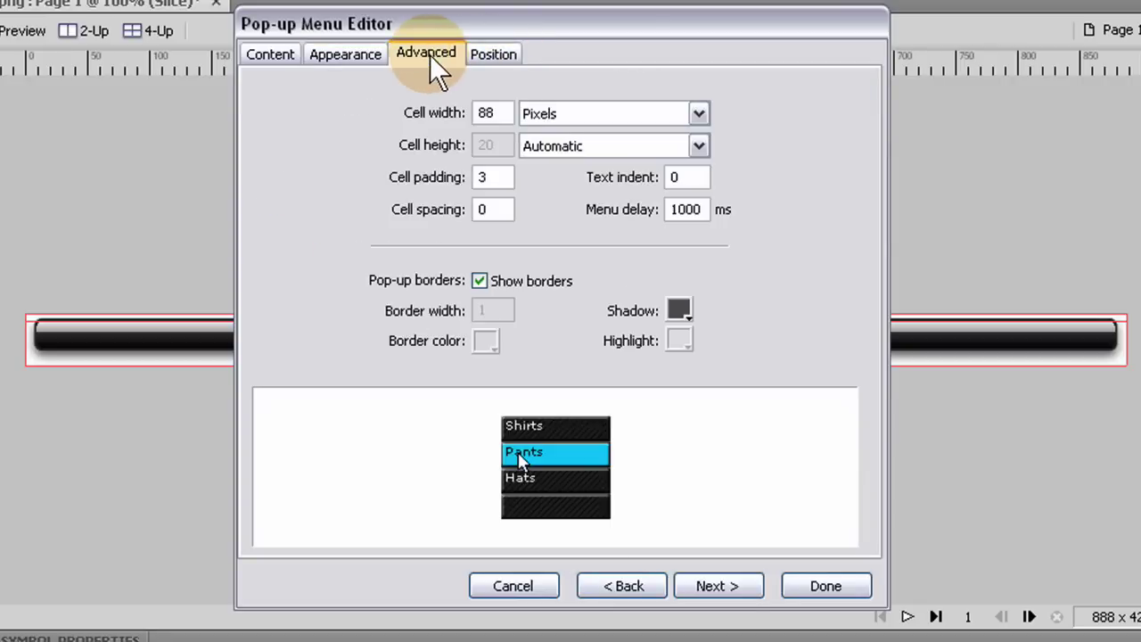
click(367, 61)
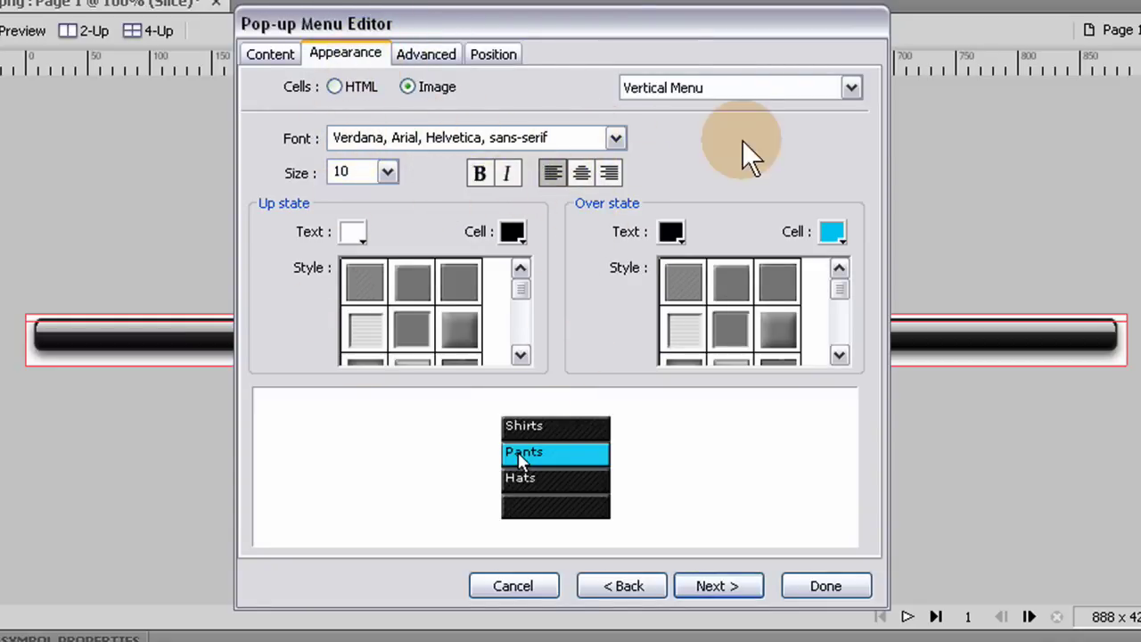
click(851, 89)
click(853, 87)
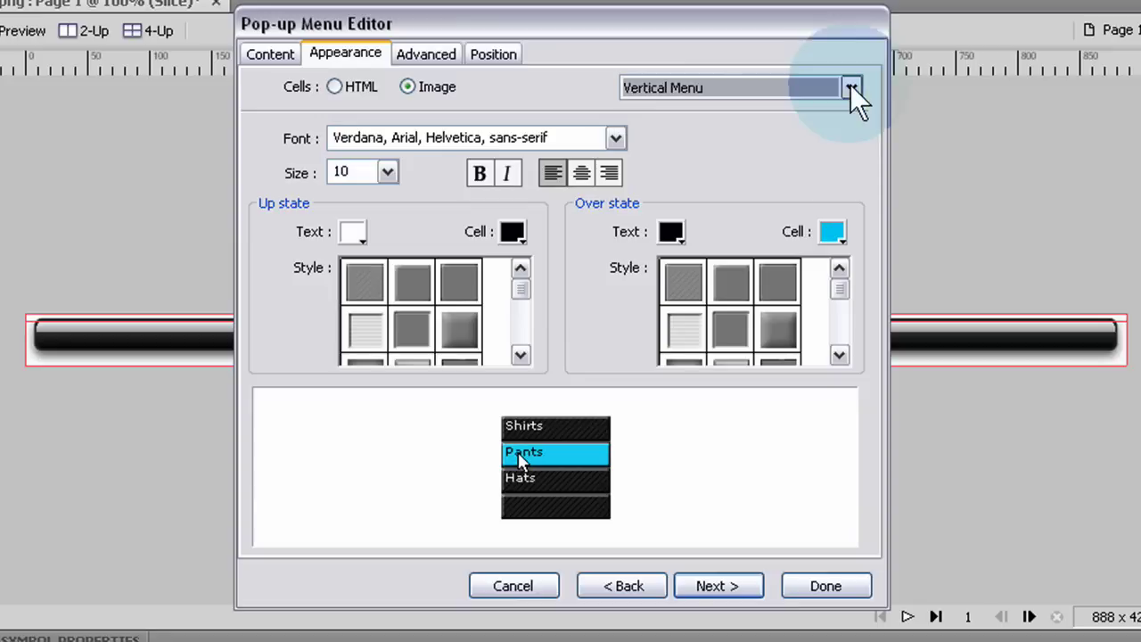
click(858, 93)
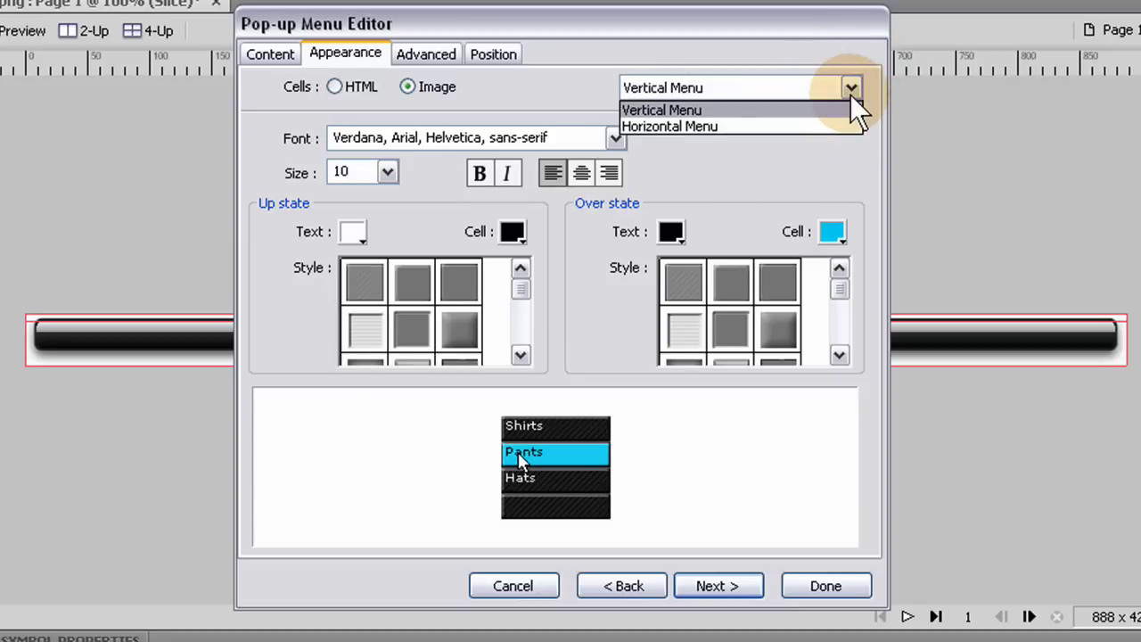
click(853, 89)
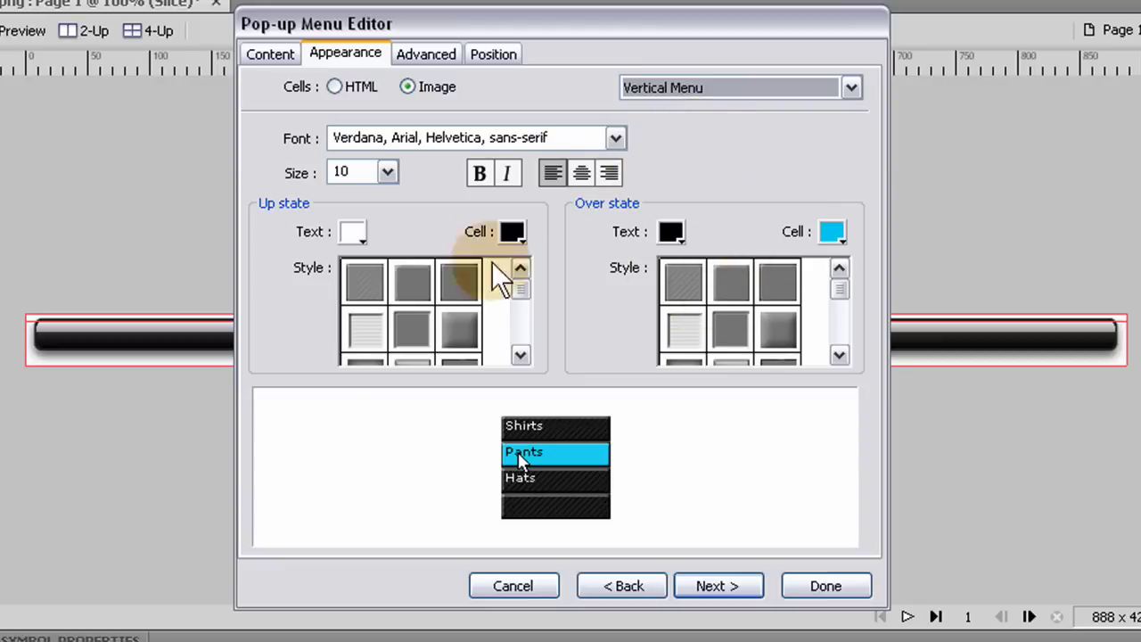
click(432, 53)
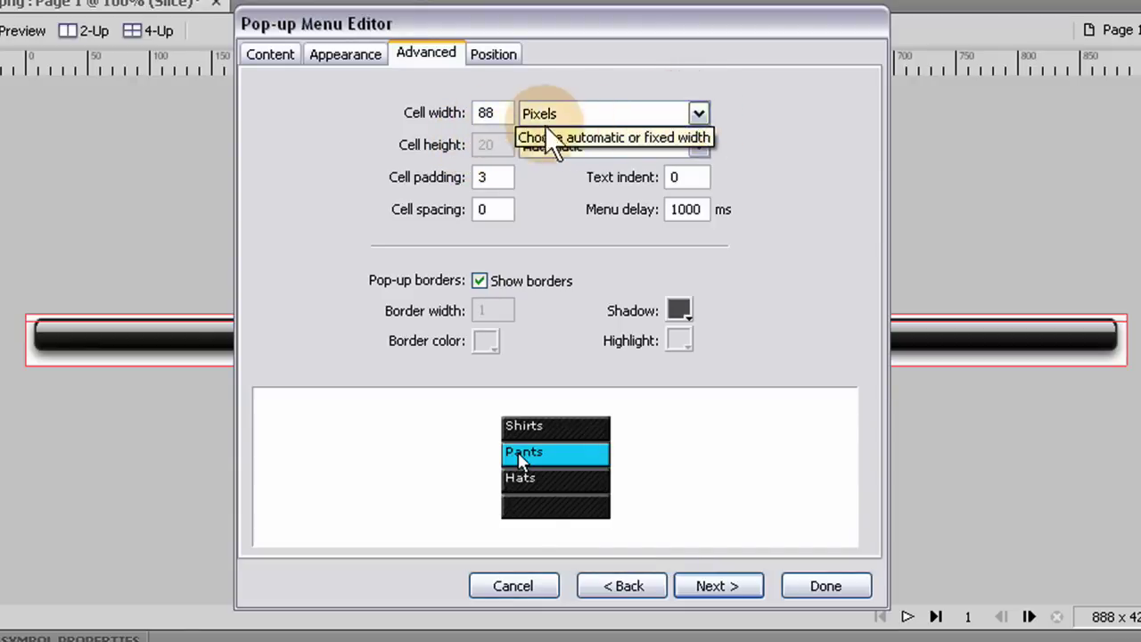
drag(498, 120, 465, 118)
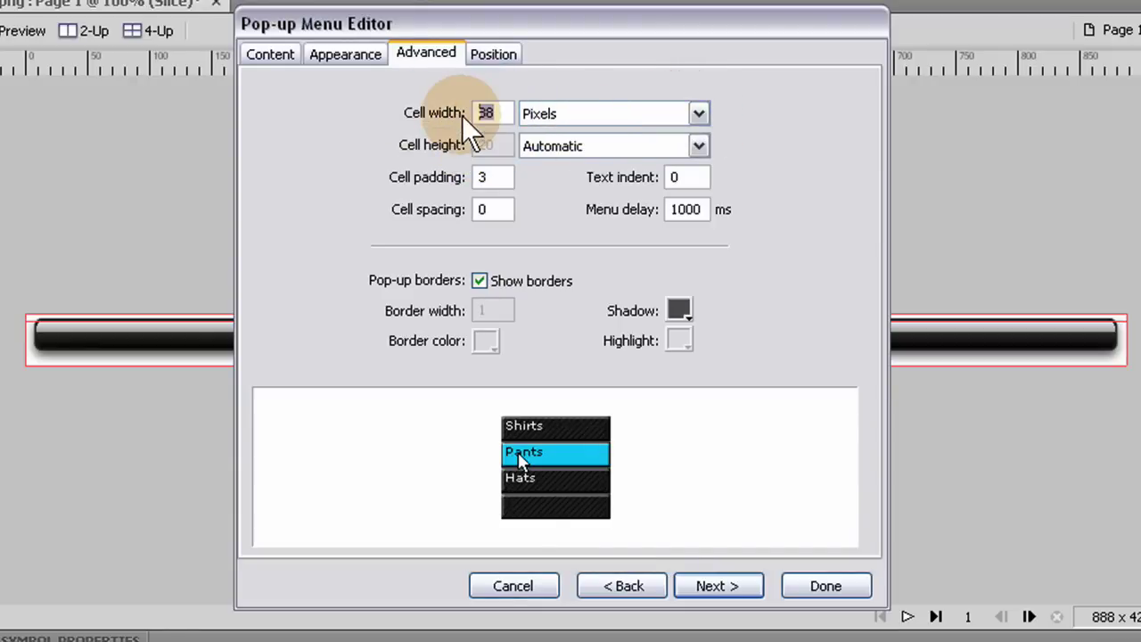
text(100)
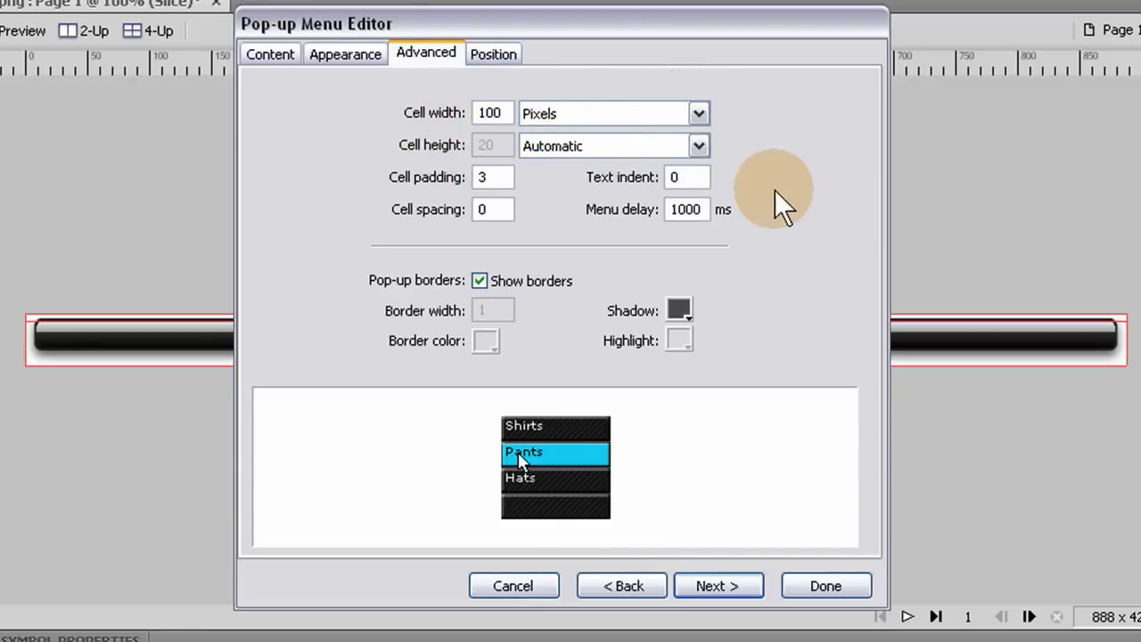
click(495, 178)
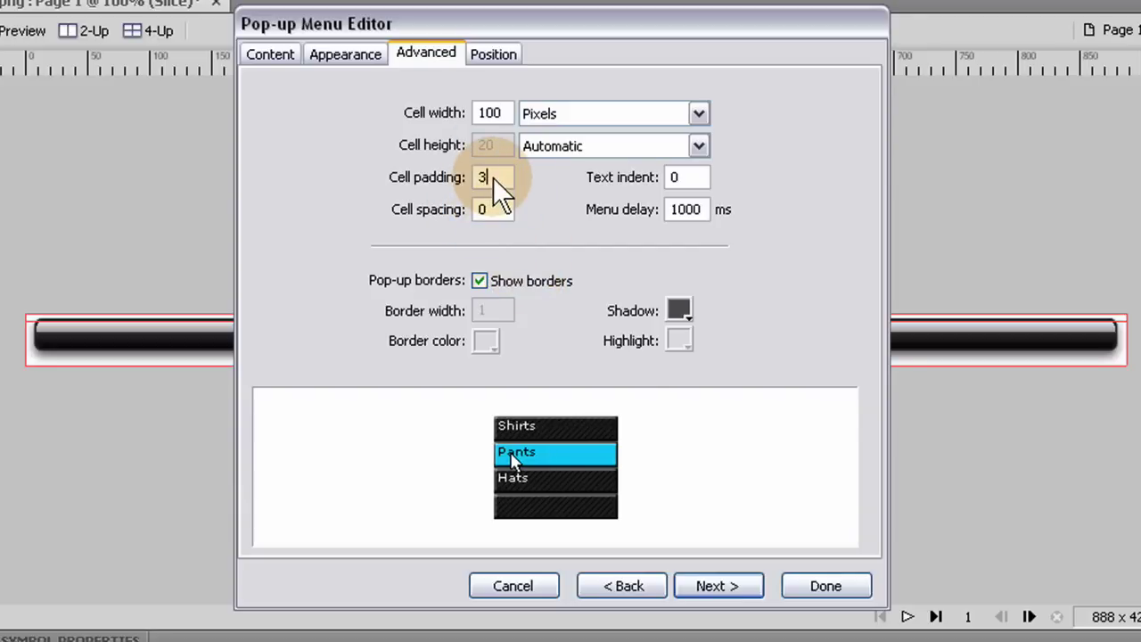
drag(496, 114, 433, 115)
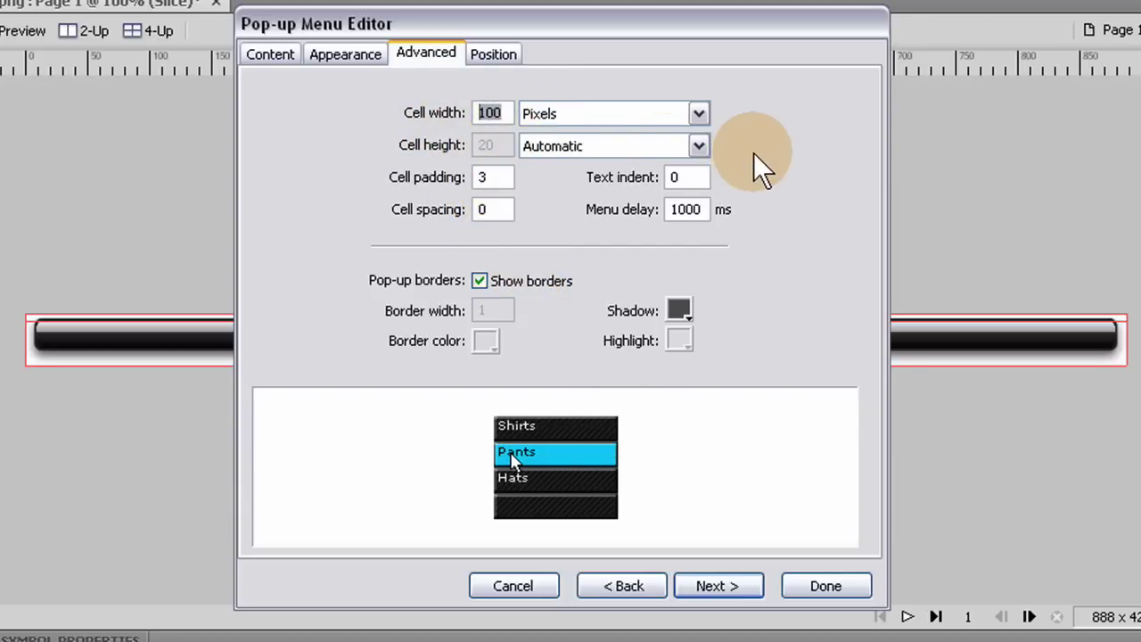
text(88)
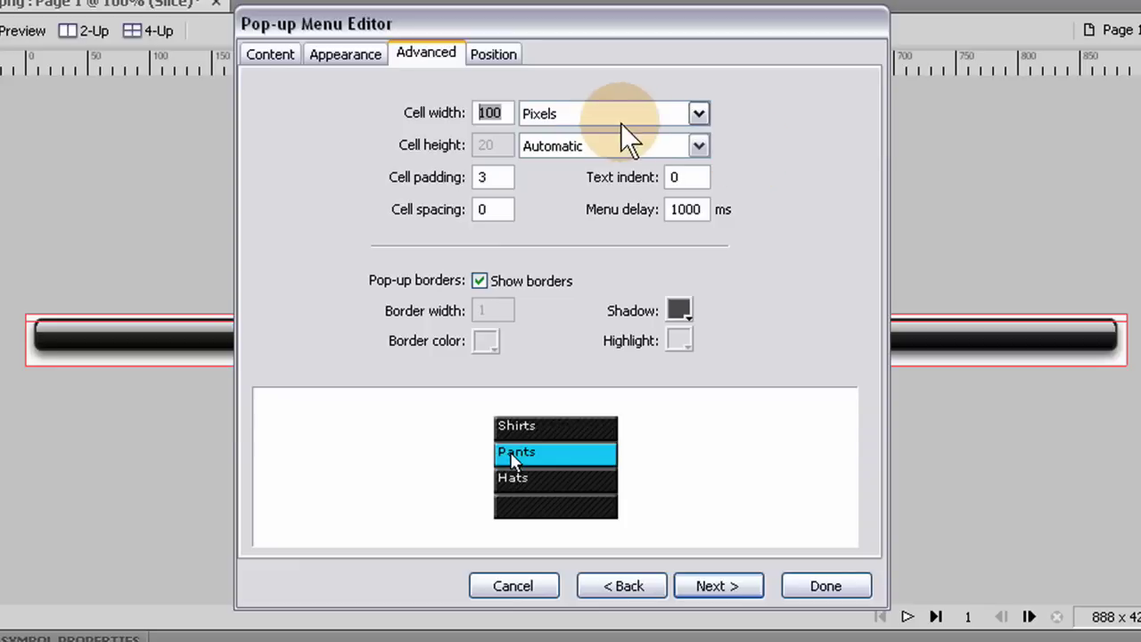
click(502, 178)
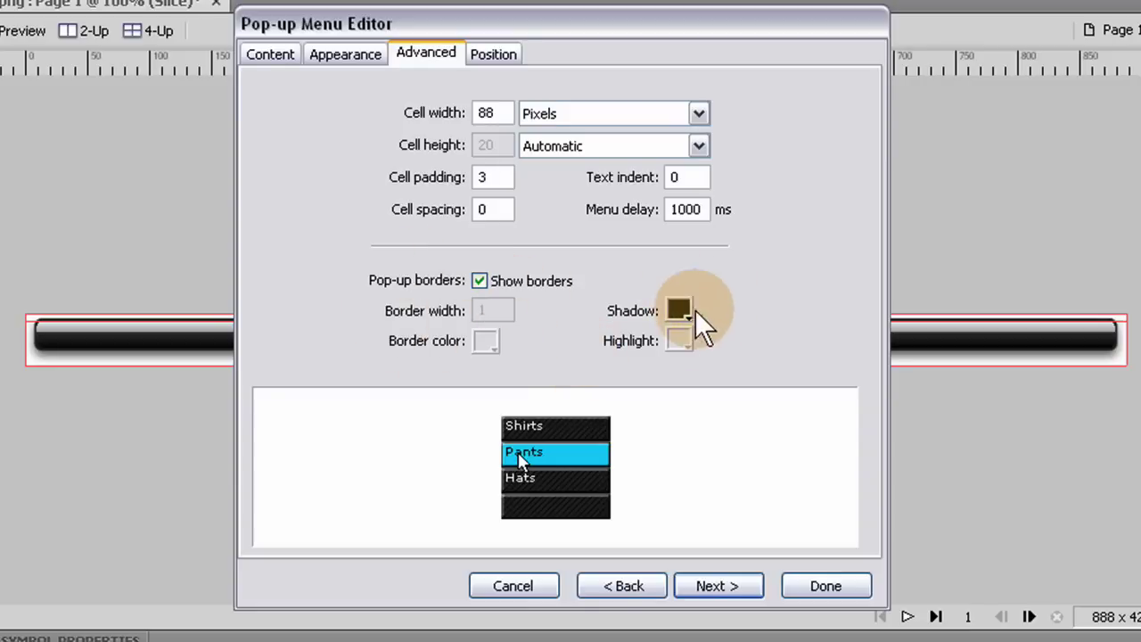
Position the pop-up menu at the bottom of the slice, at X 0 and Y 23.
click(492, 55)
click(488, 146)
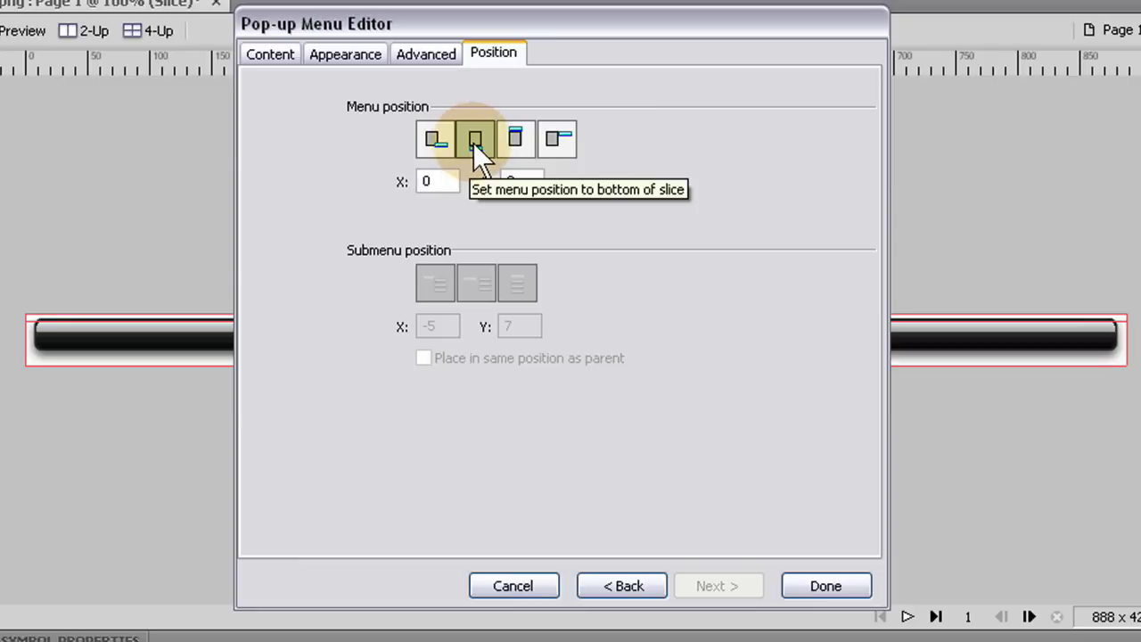
click(473, 142)
click(556, 141)
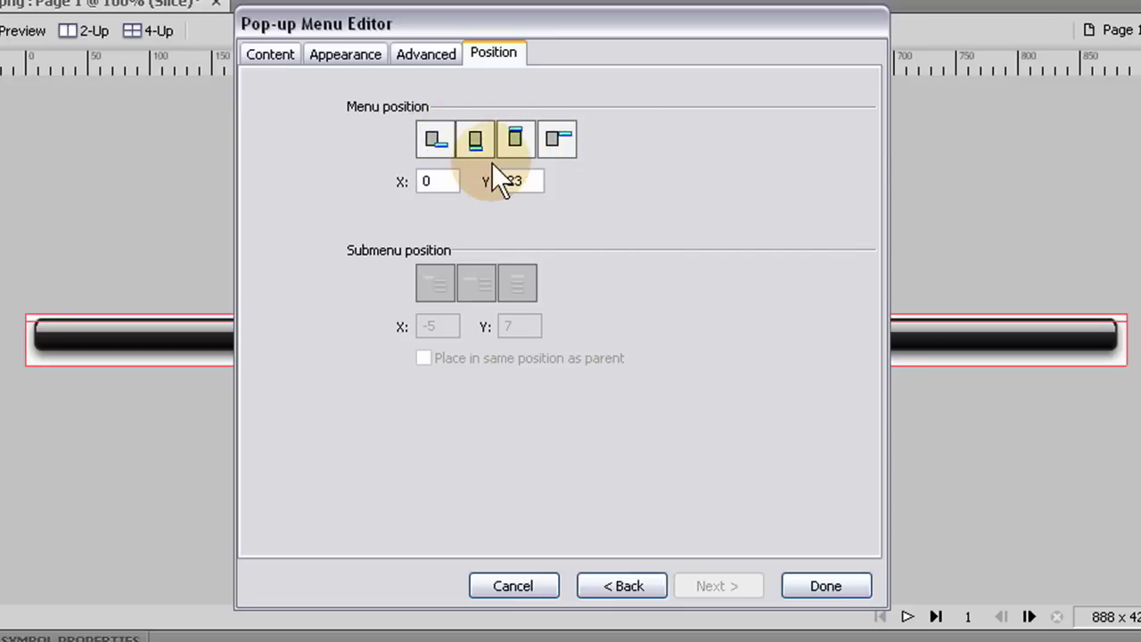
Finish the Pop-up Menu Editor and deselect the Products slice.
click(836, 590)
click(765, 500)
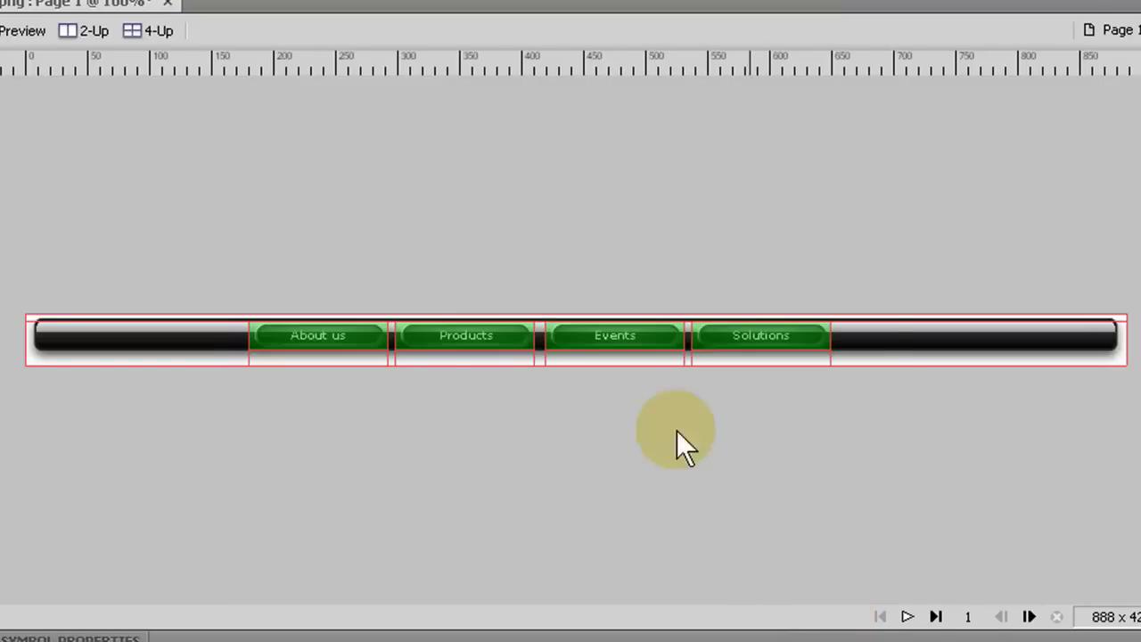
click(464, 338)
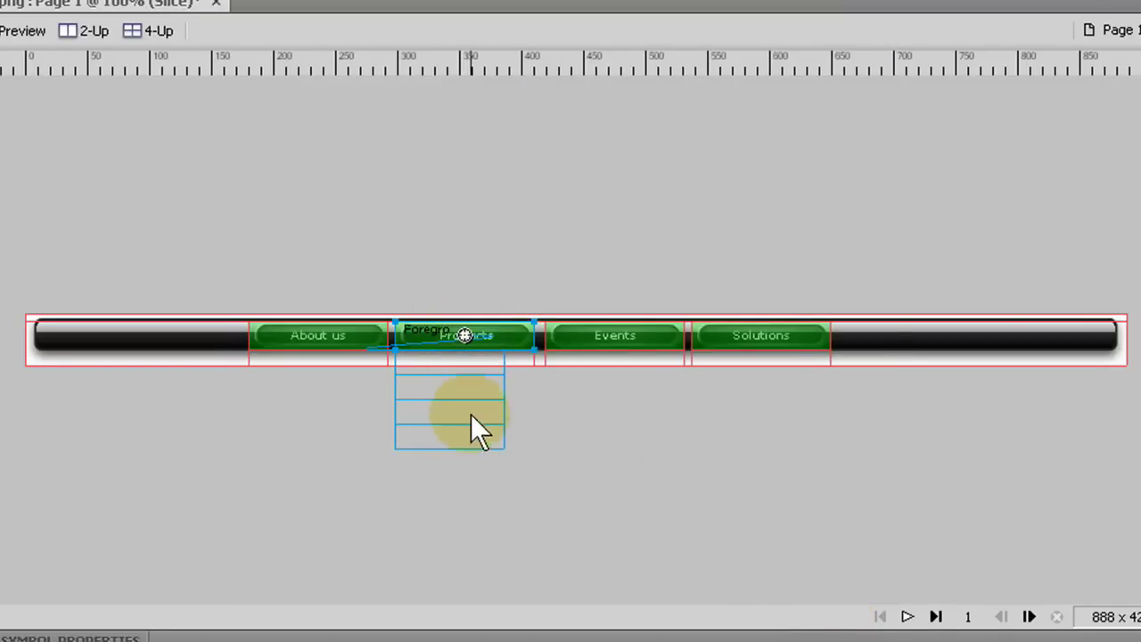
click(796, 498)
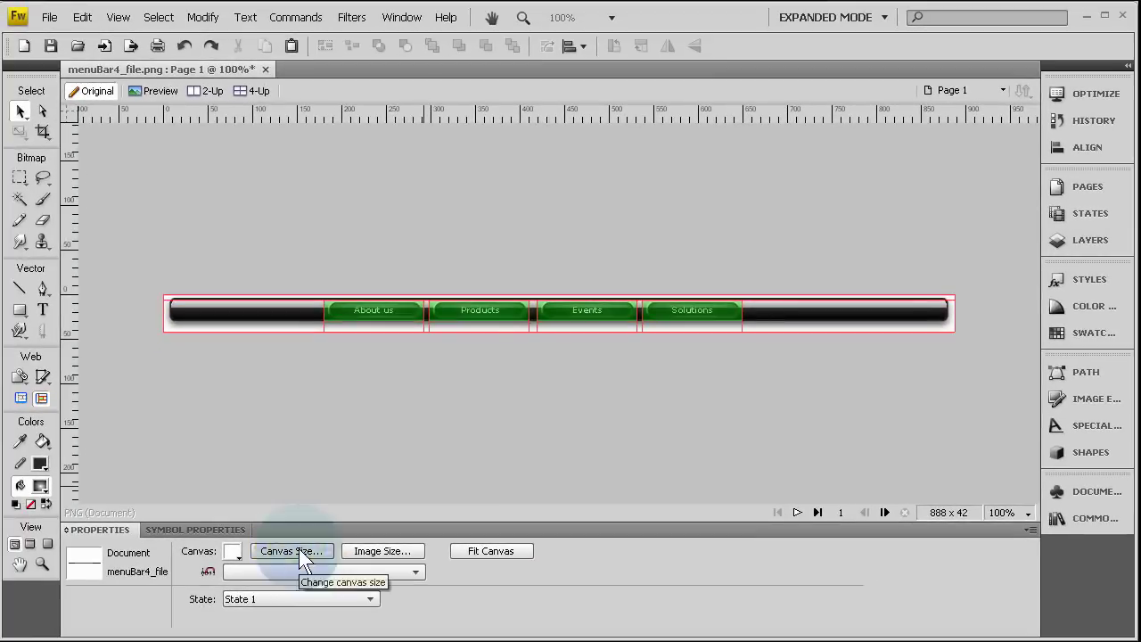
Extend the canvas downward to 888 x 140, anchored top-centre.
click(292, 551)
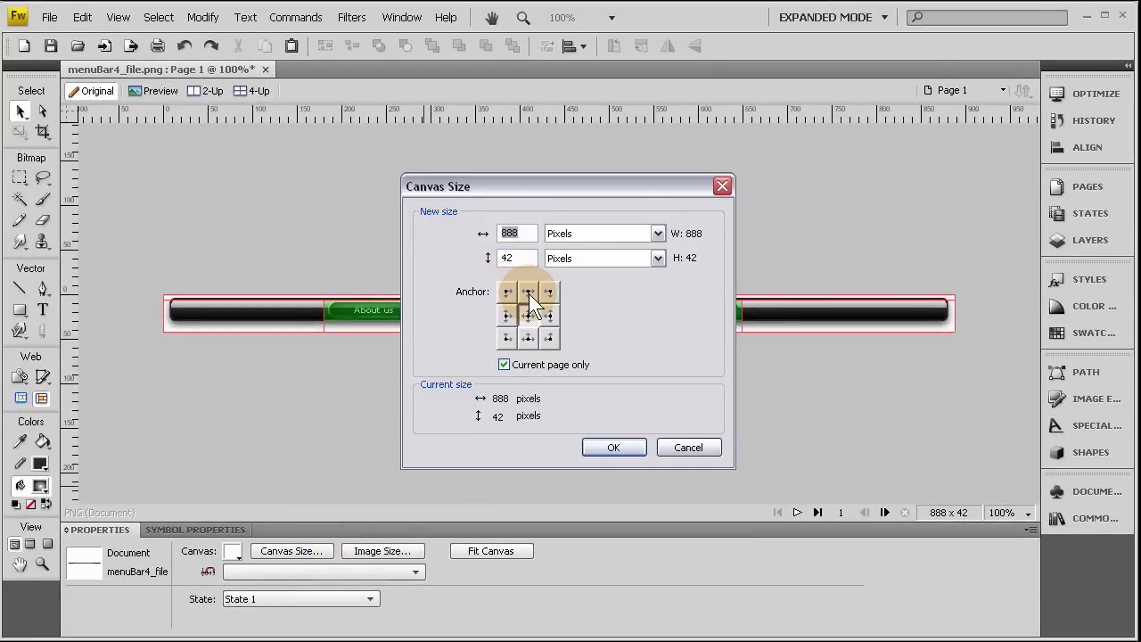
click(529, 295)
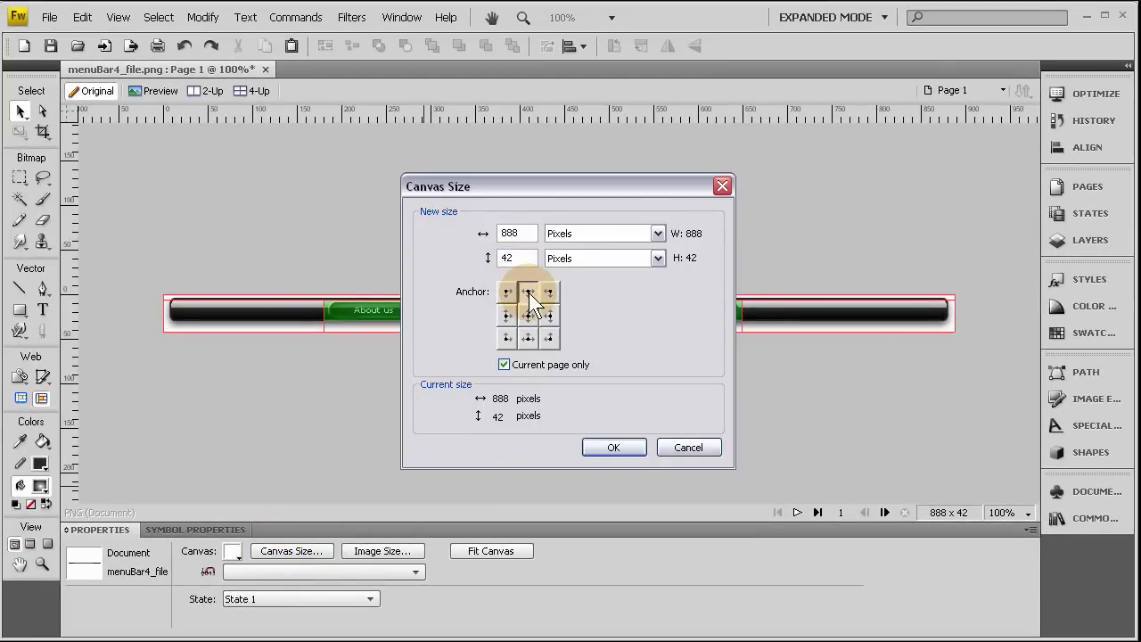
double_click(524, 255)
text(140)
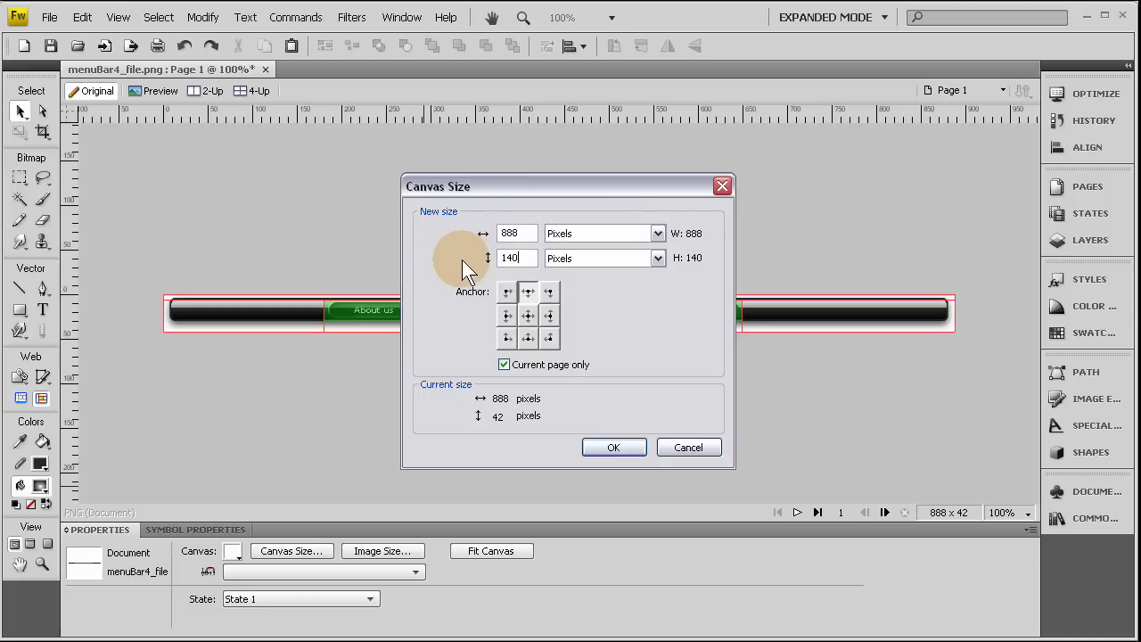
click(614, 446)
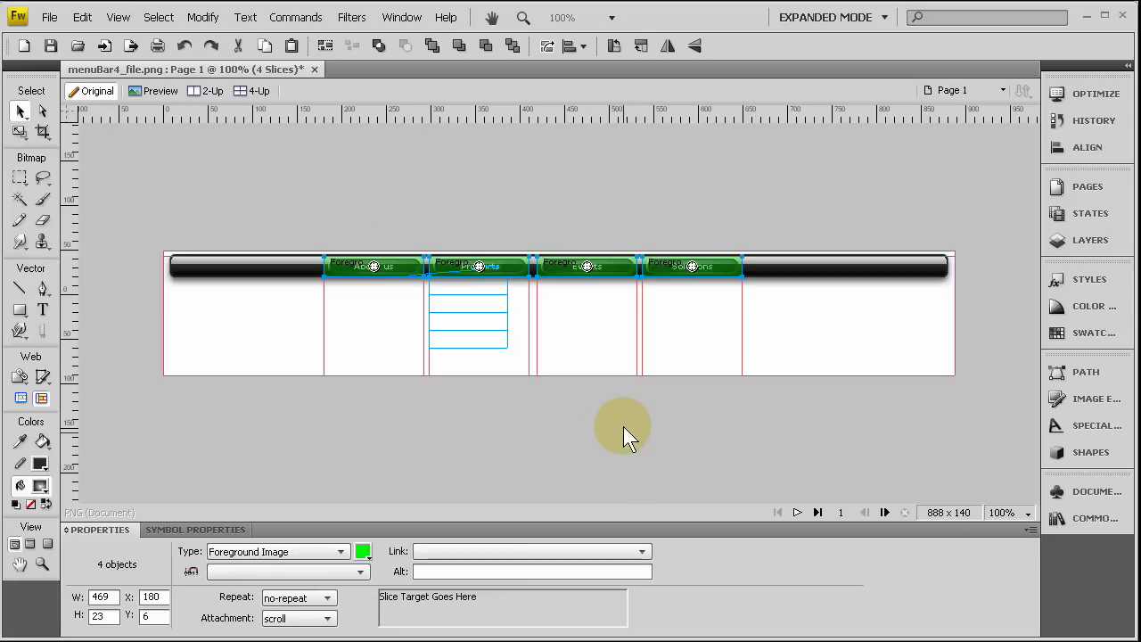
click(615, 426)
click(506, 267)
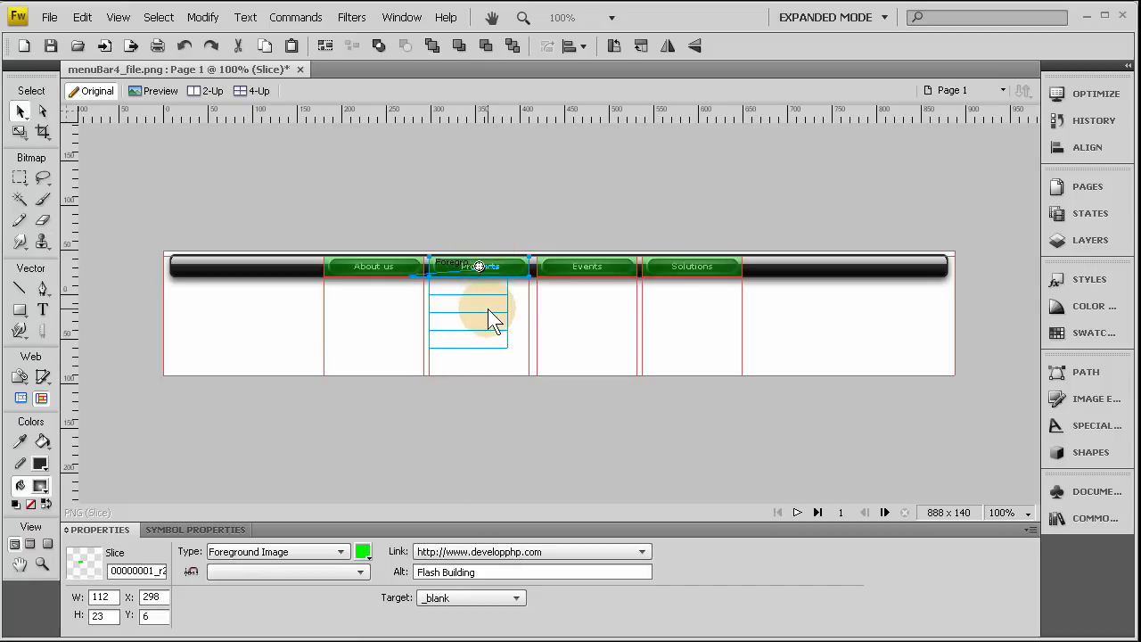
Preview in Internet Explorer to check that Products drops down Shirts, Pants, Hats and Shoes.
click(837, 440)
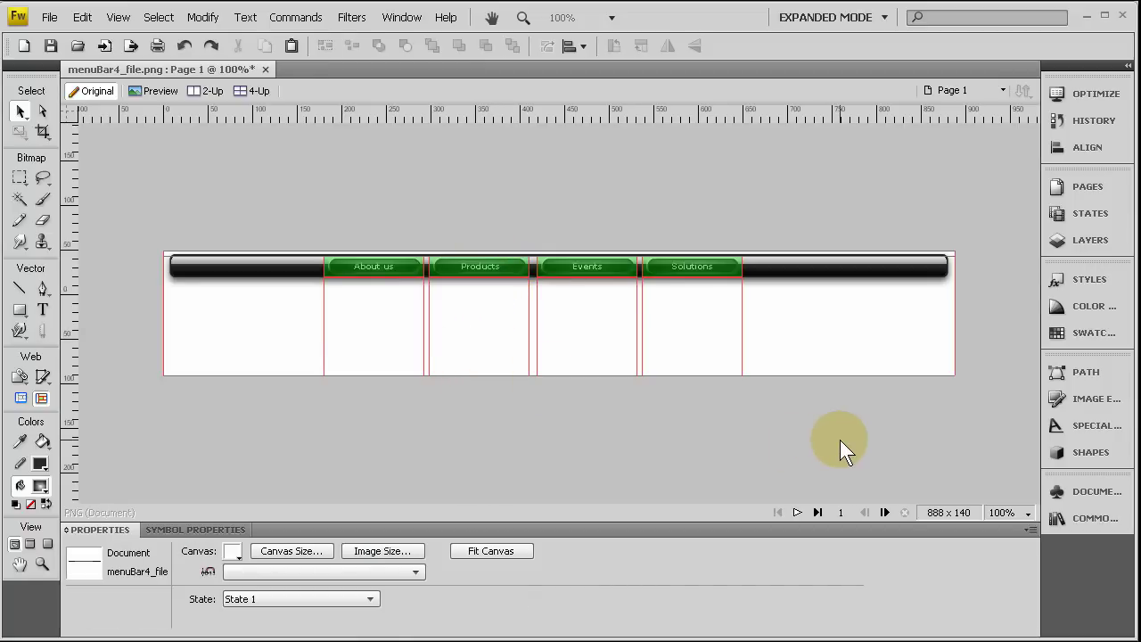
key(F12)
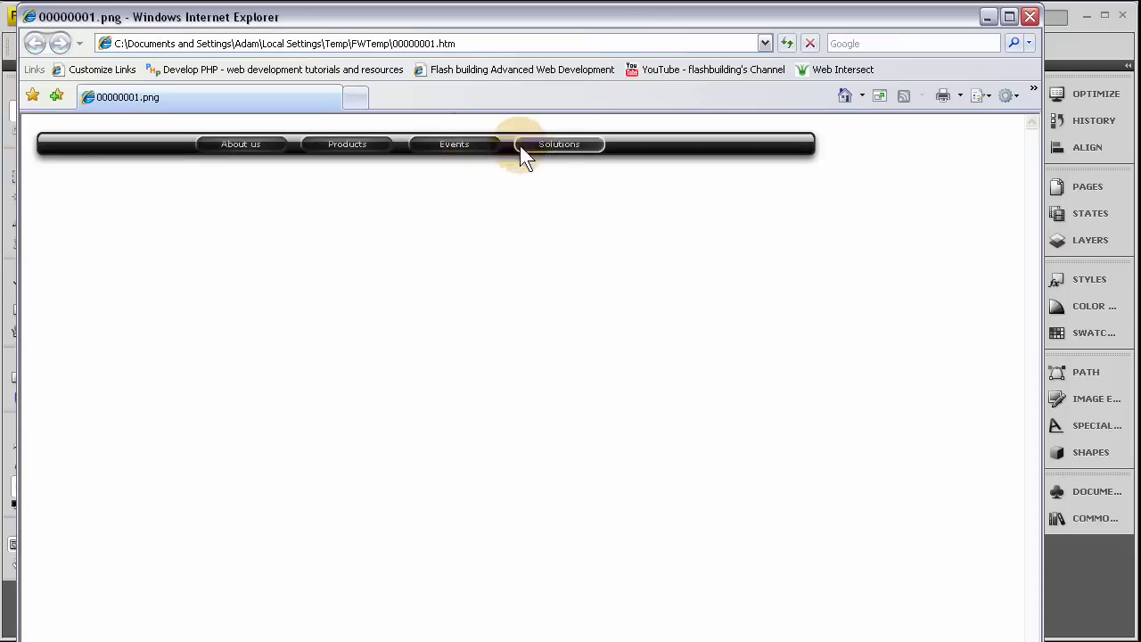
mouse_move(349, 144)
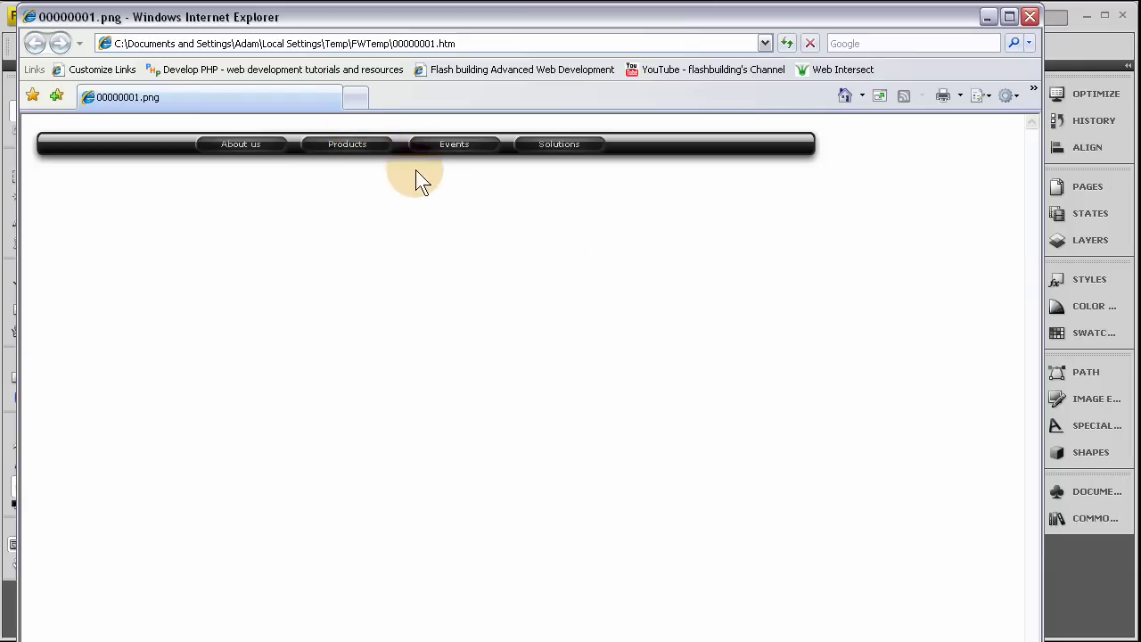
Close the browser preview and add a simple rollover behaviour to the Products slice.
click(1029, 16)
click(477, 267)
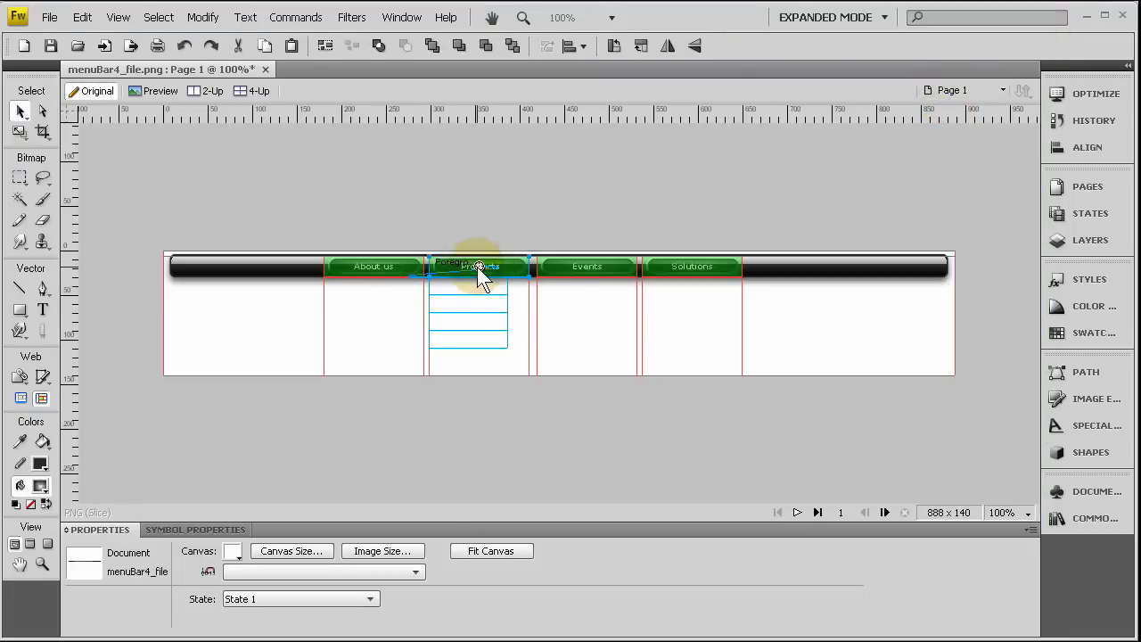
click(478, 264)
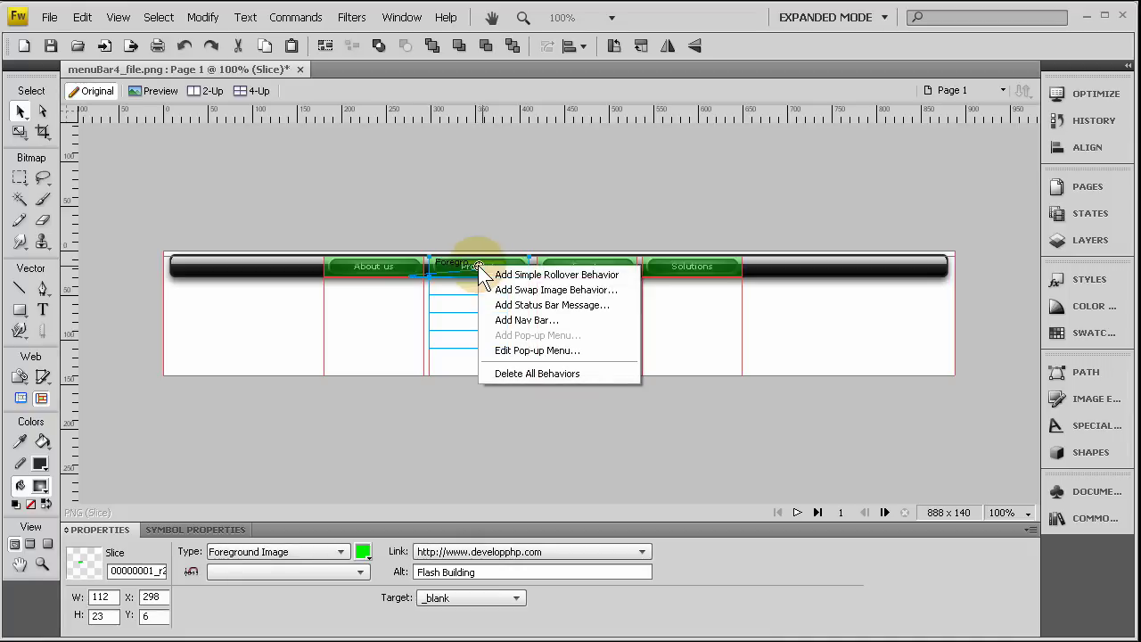
click(557, 276)
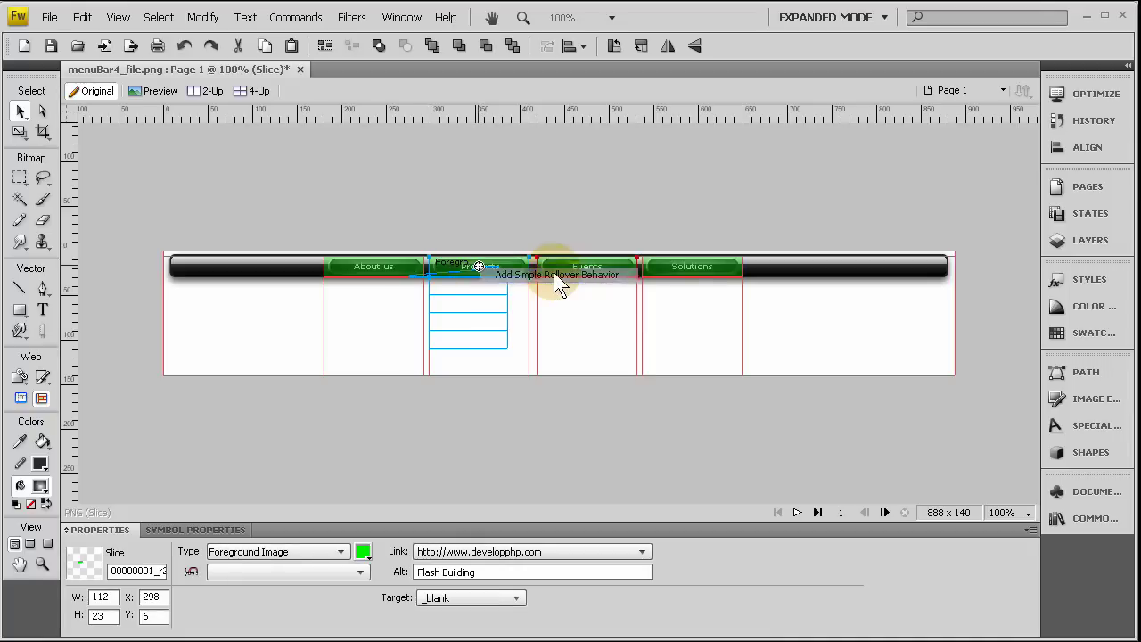
click(582, 187)
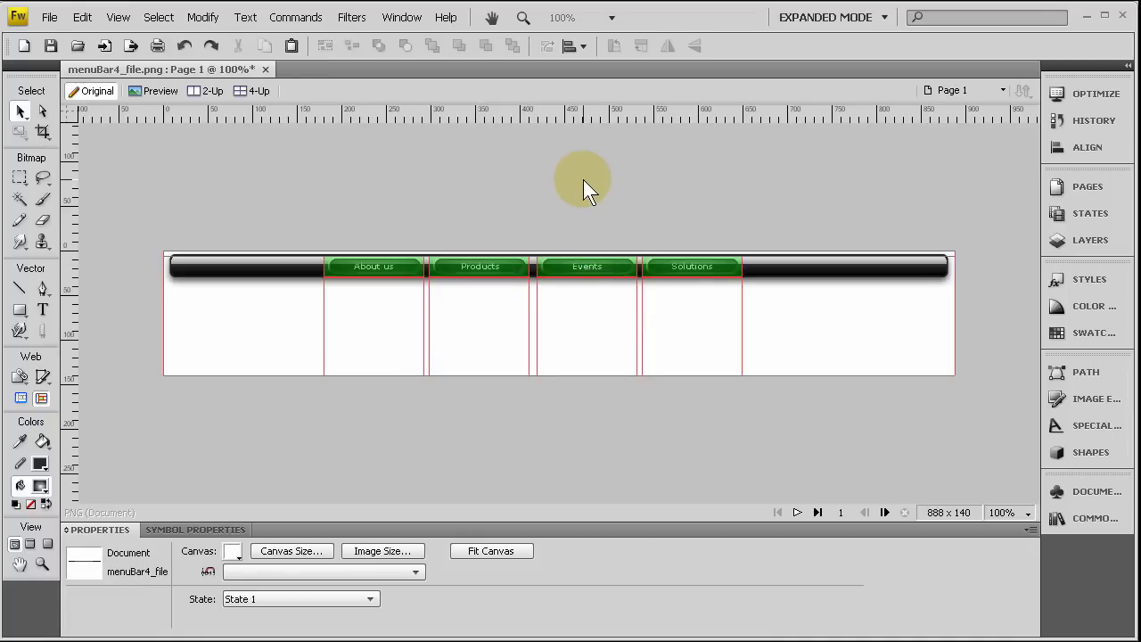
Preview the Products rollover in the browser with F12, then close the preview.
key(F12)
mouse_move(382, 149)
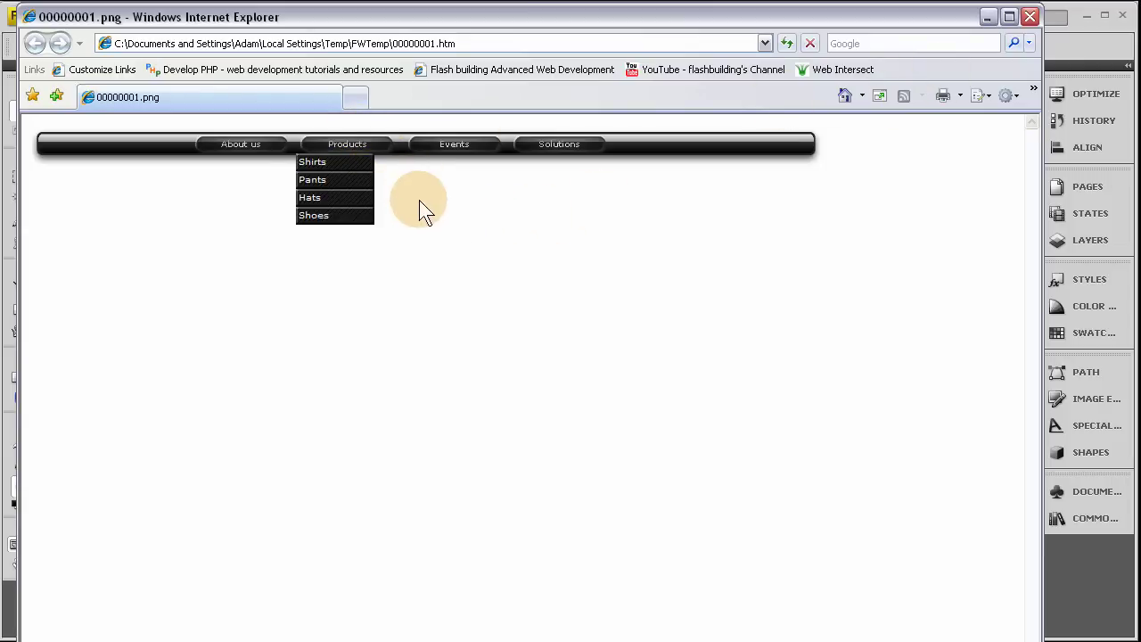
click(1029, 16)
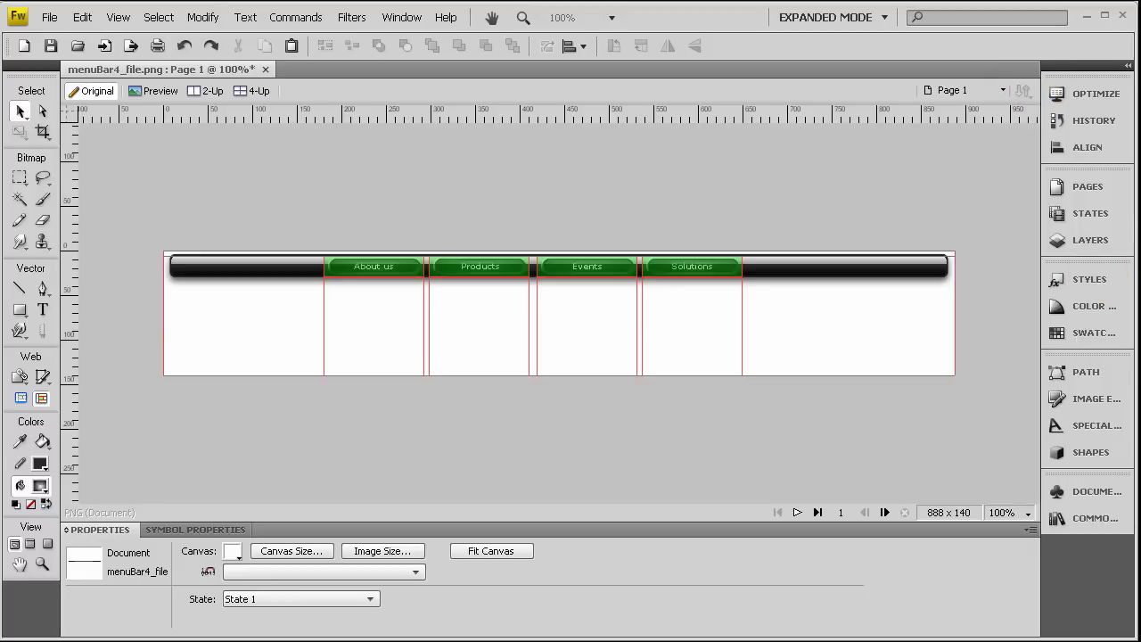
click(567, 327)
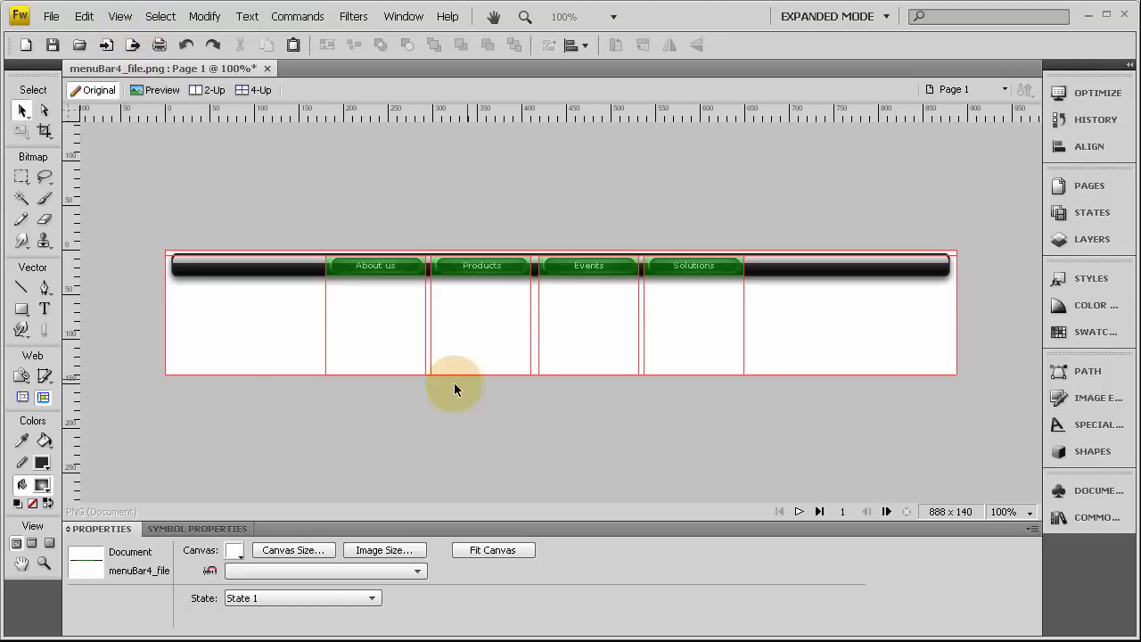
click(121, 18)
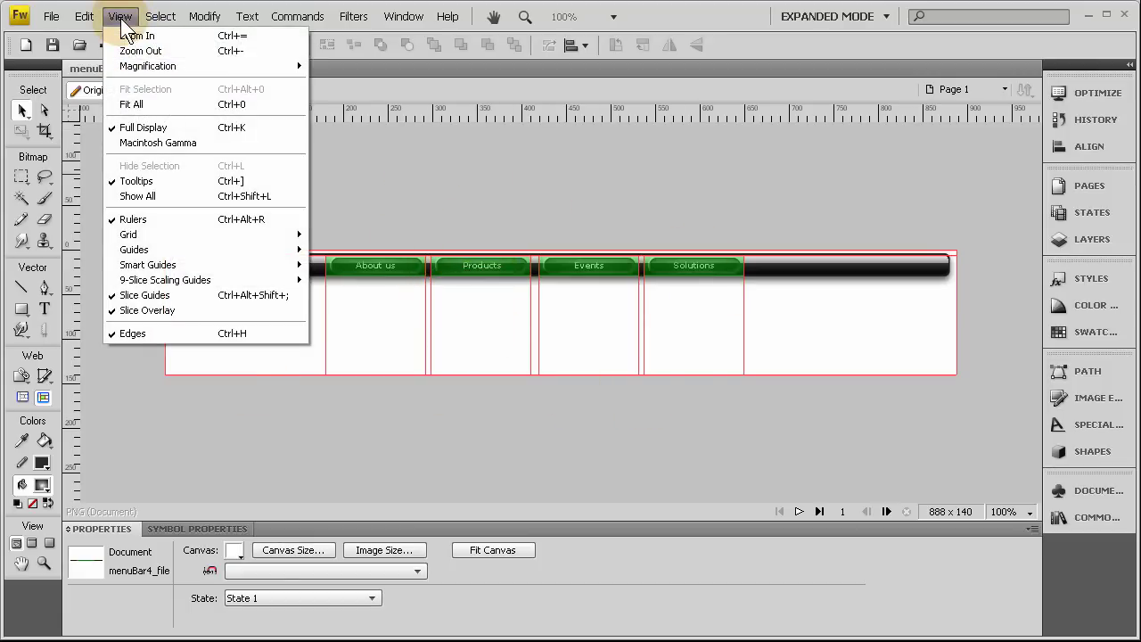
mouse_move(141, 254)
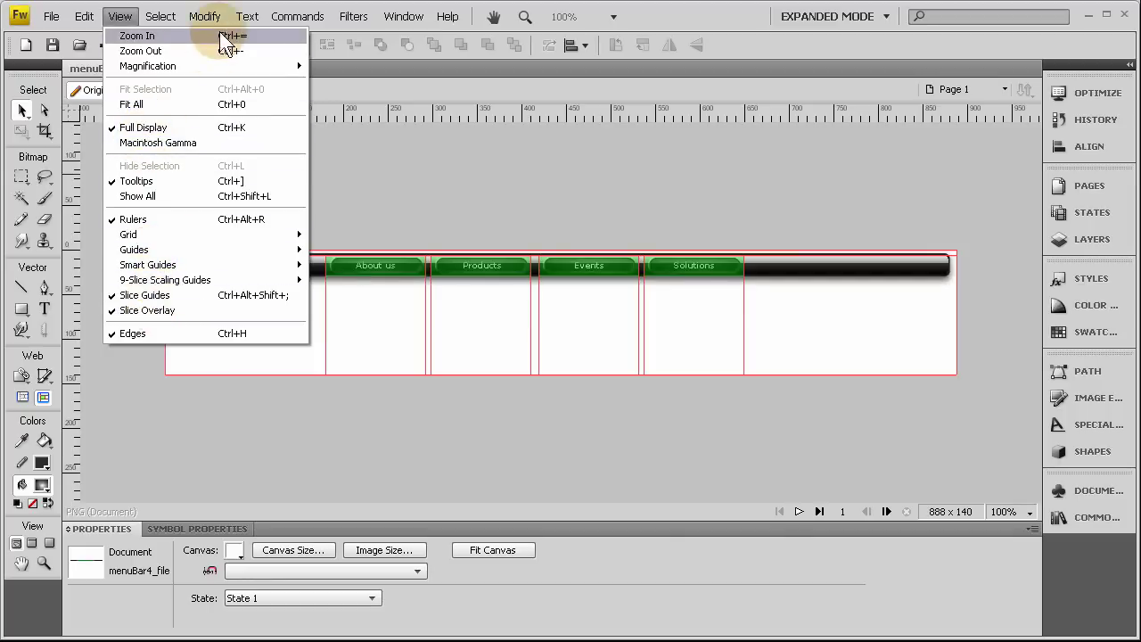
click(421, 184)
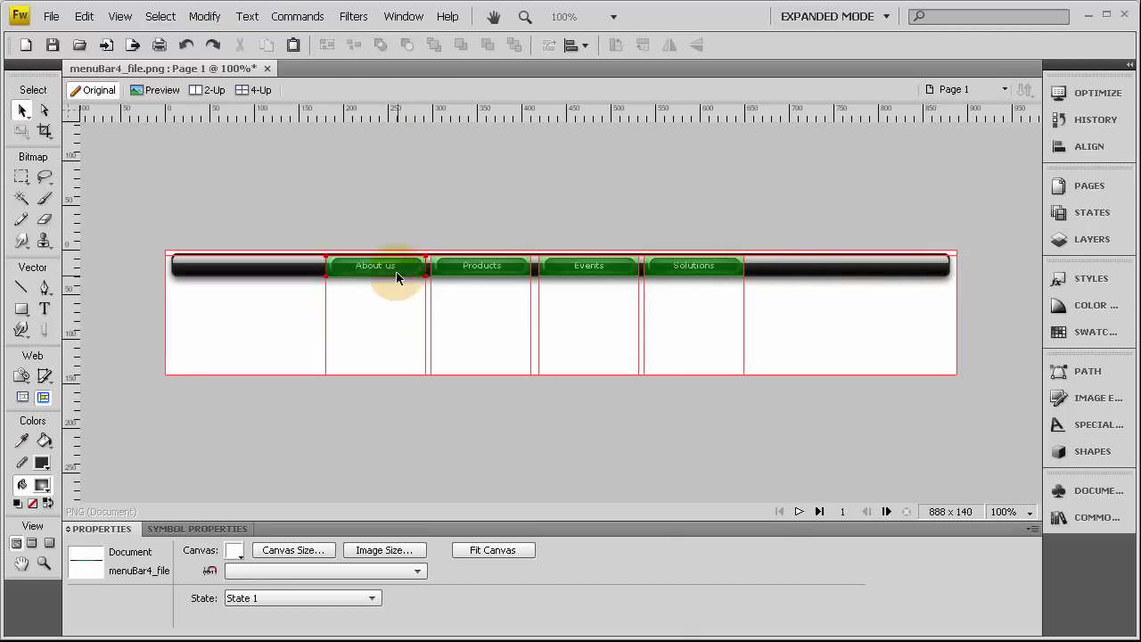
click(133, 333)
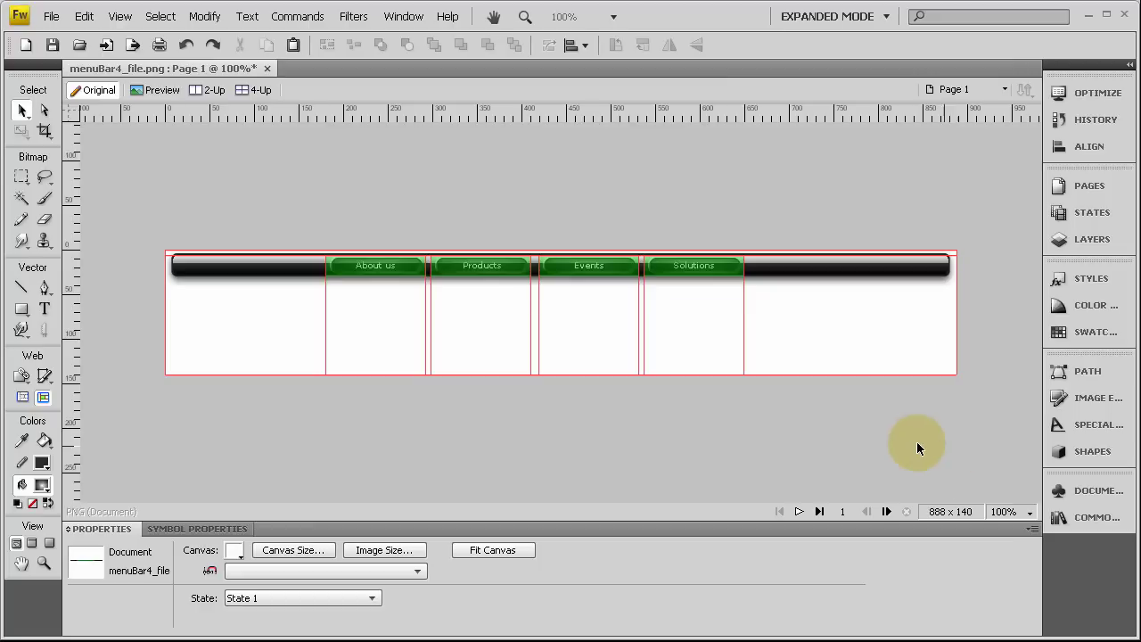
Change the Products pop-up menu's position offset to X 12, keeping Y at 23.
click(484, 268)
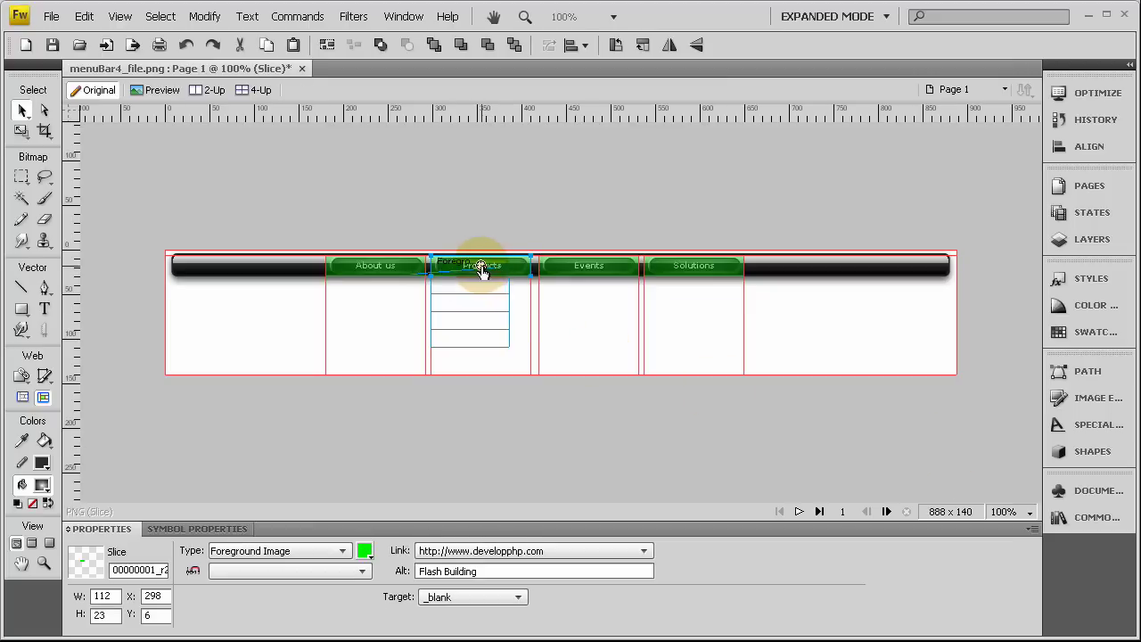
click(482, 267)
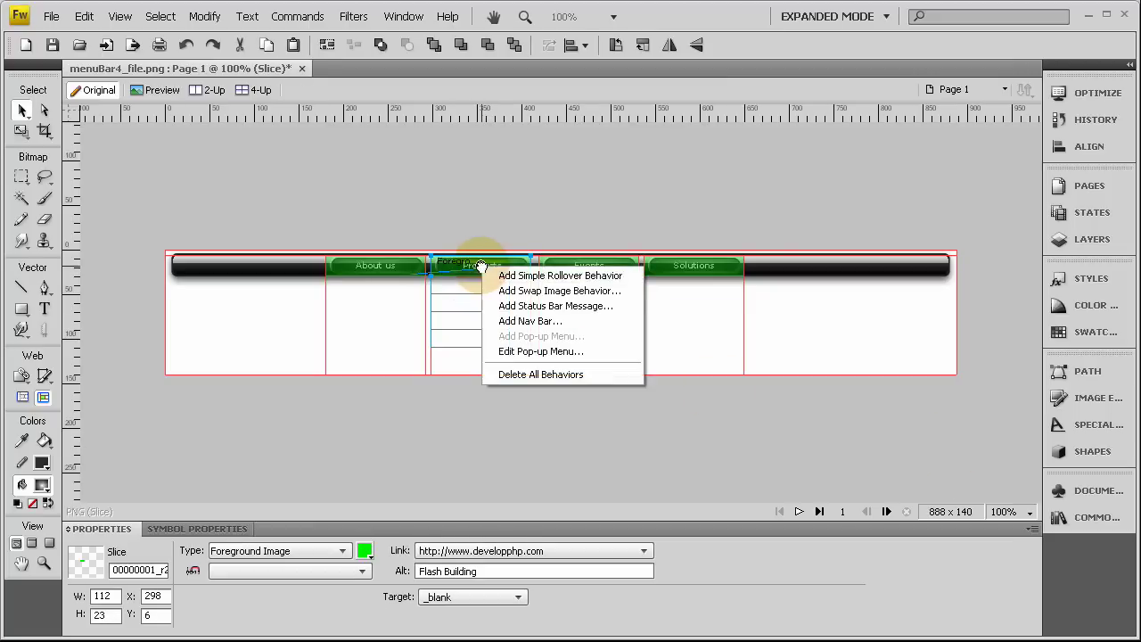
click(526, 351)
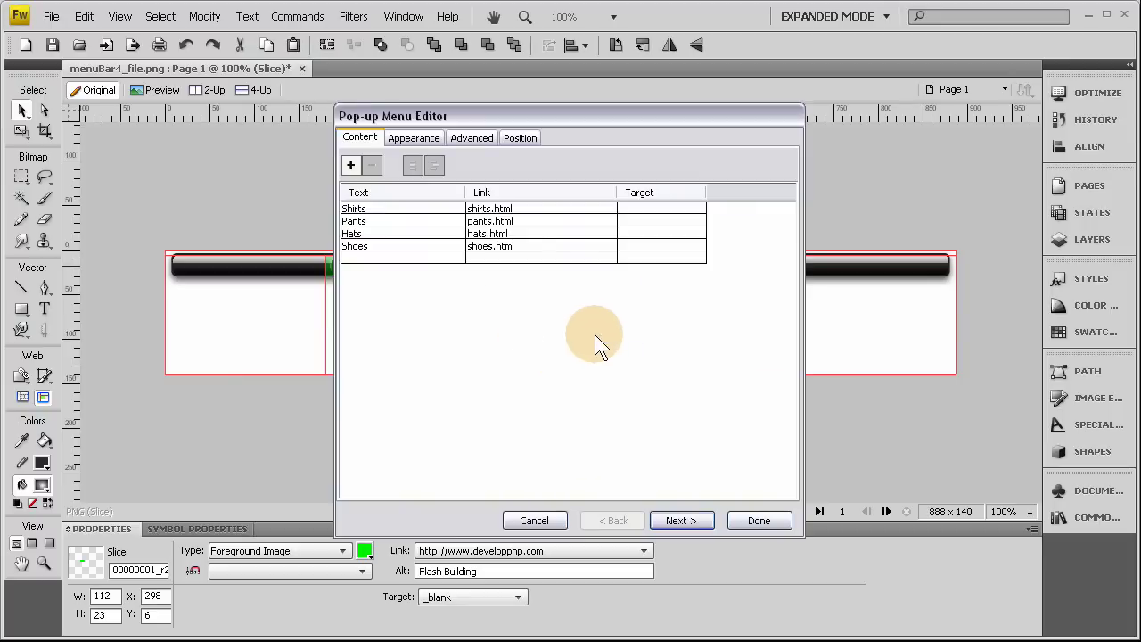
click(520, 139)
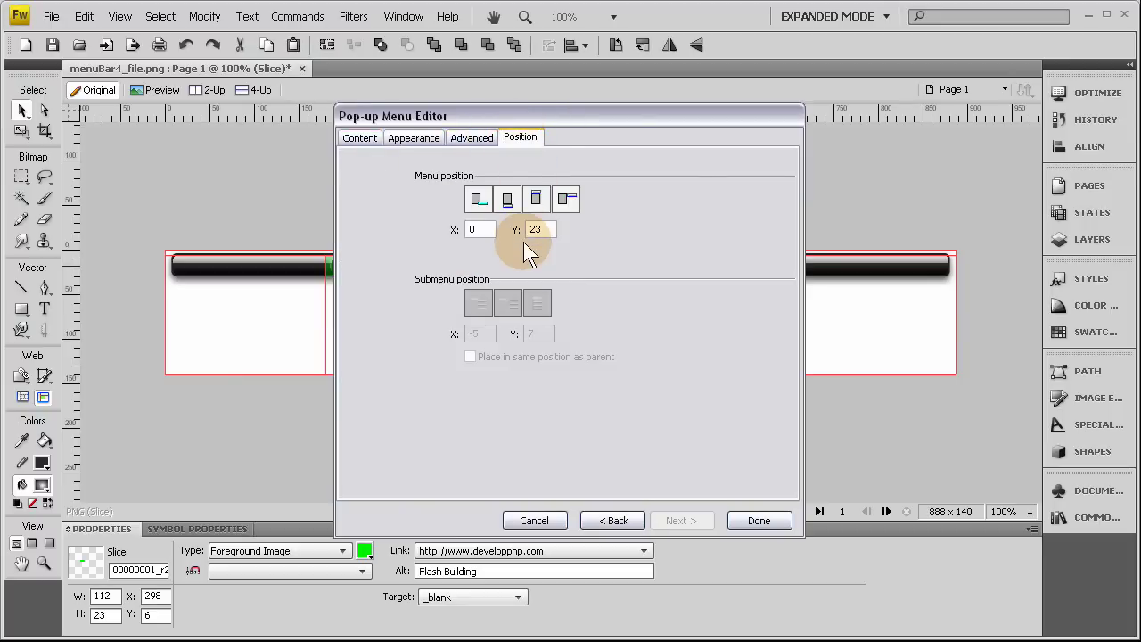
double_click(474, 229)
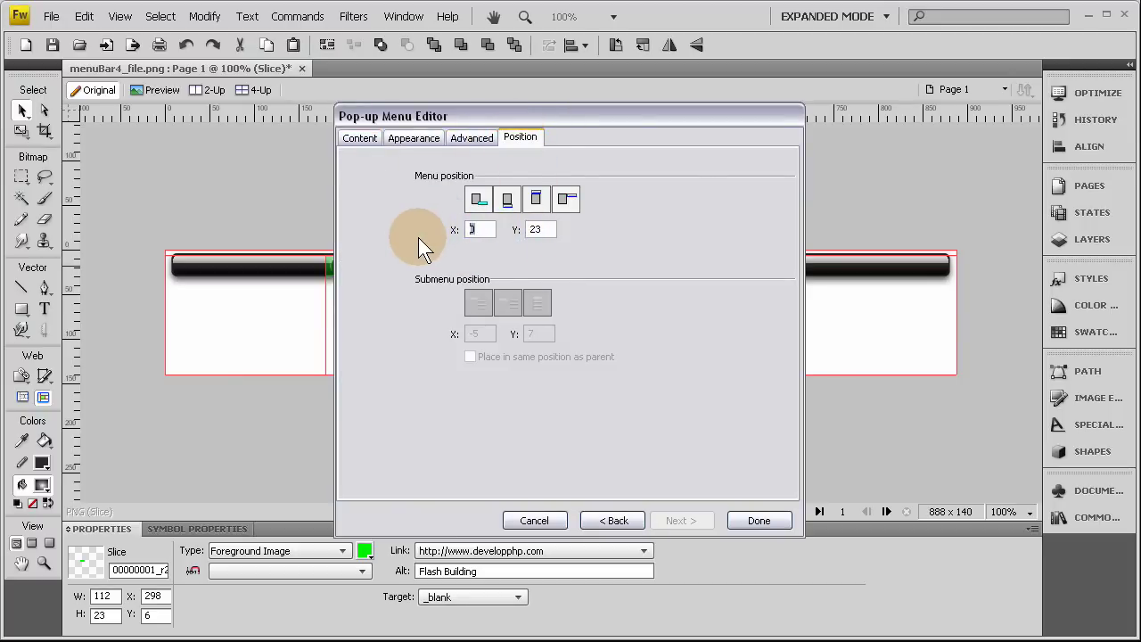
text(12)
click(760, 521)
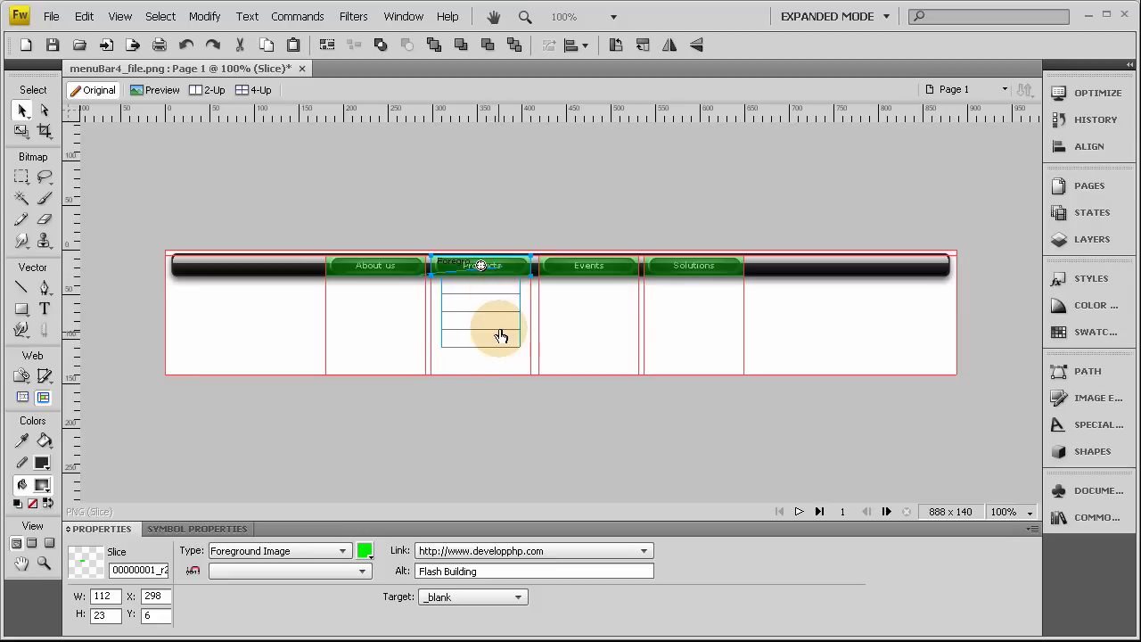
key(F12)
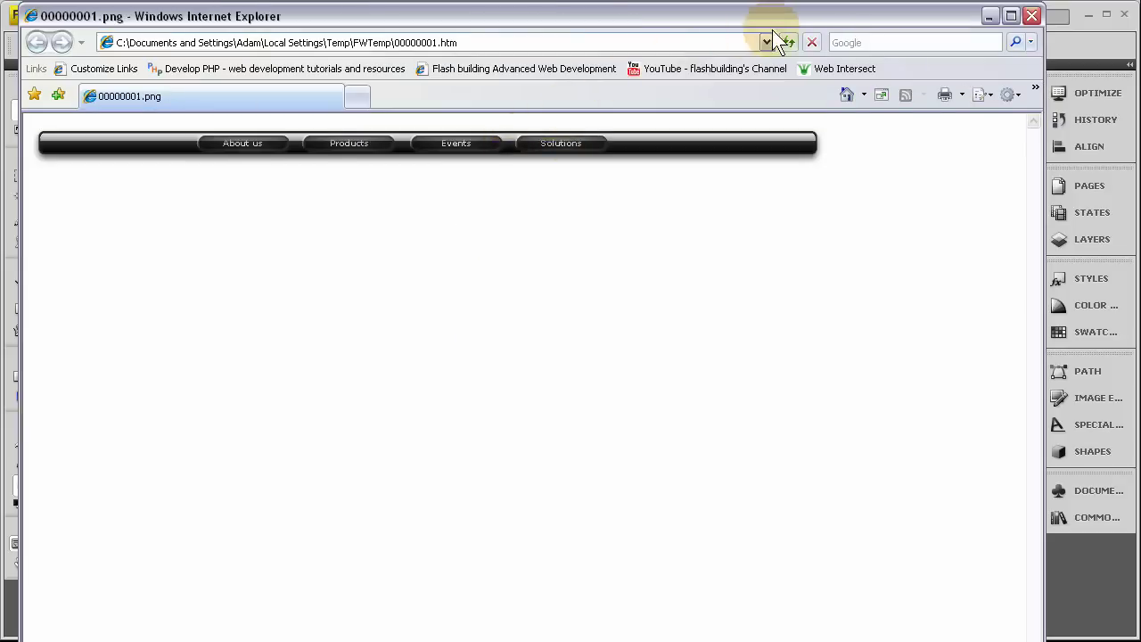
mouse_move(785, 22)
mouse_down()
mouse_move(805, 14)
mouse_move(791, 17)
mouse_up()
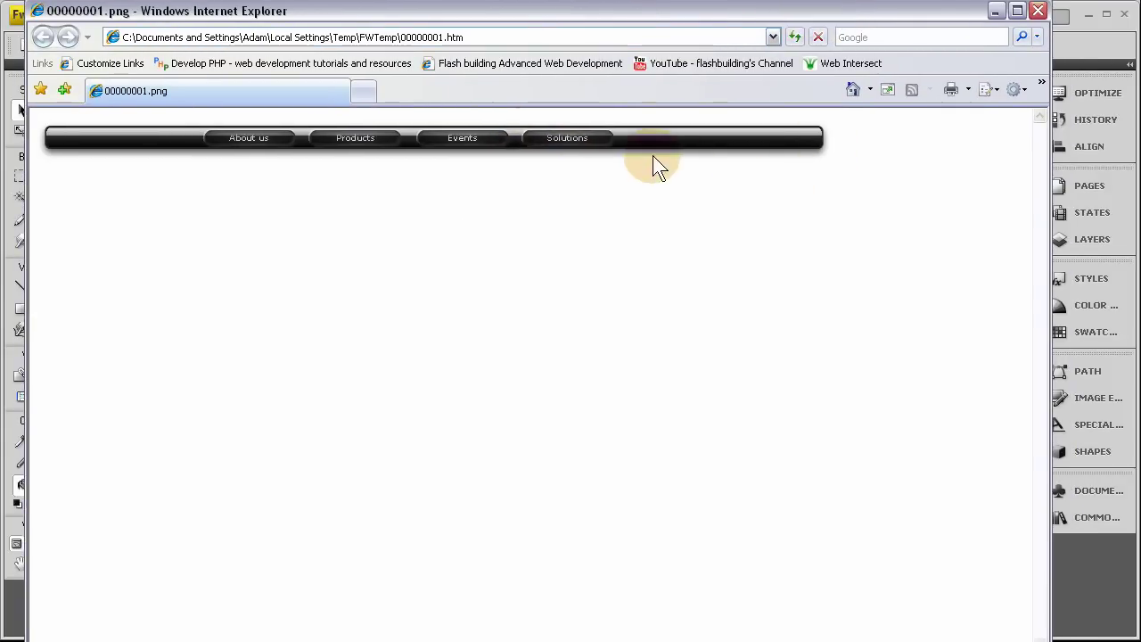
mouse_move(356, 134)
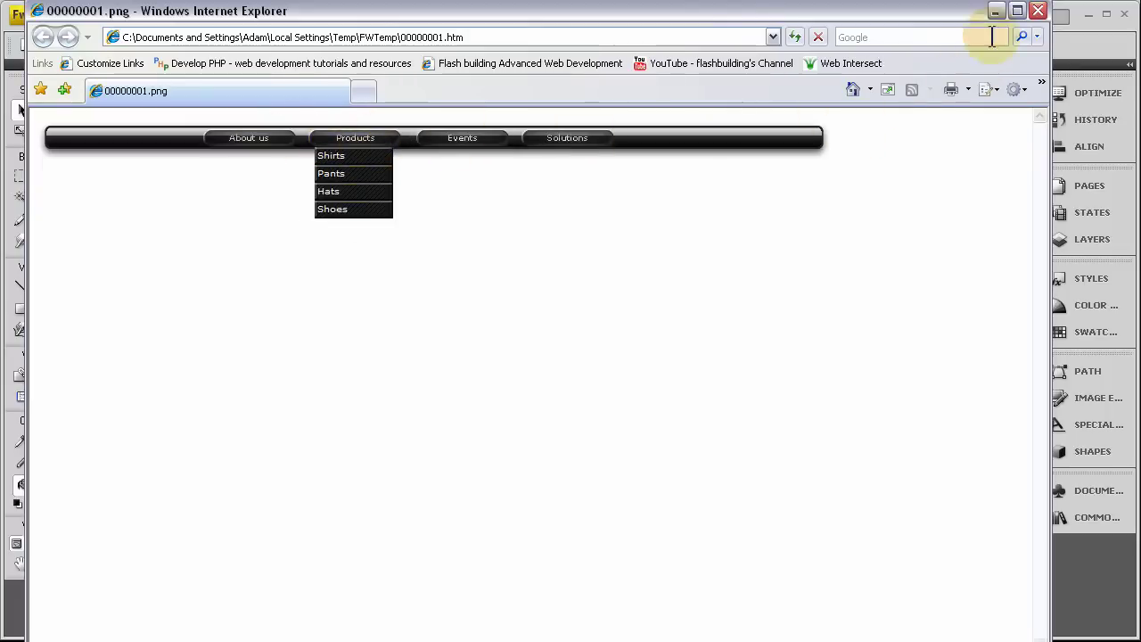
click(1038, 11)
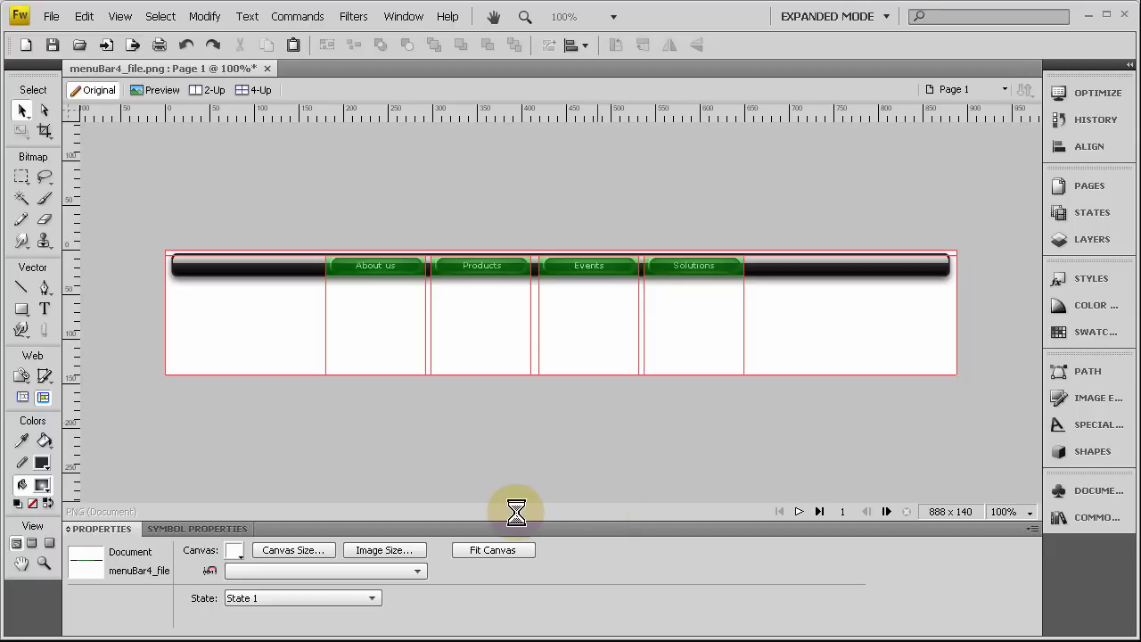
Resize the canvas to 600 px high from a top-centre anchor, making it 888 × 600.
click(297, 551)
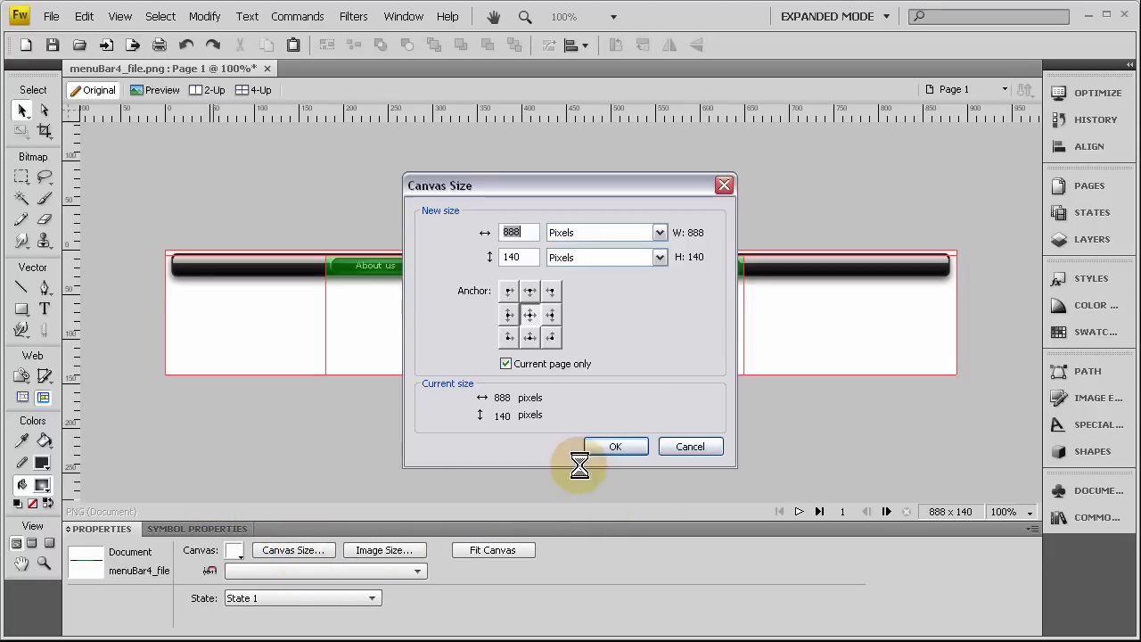
click(532, 286)
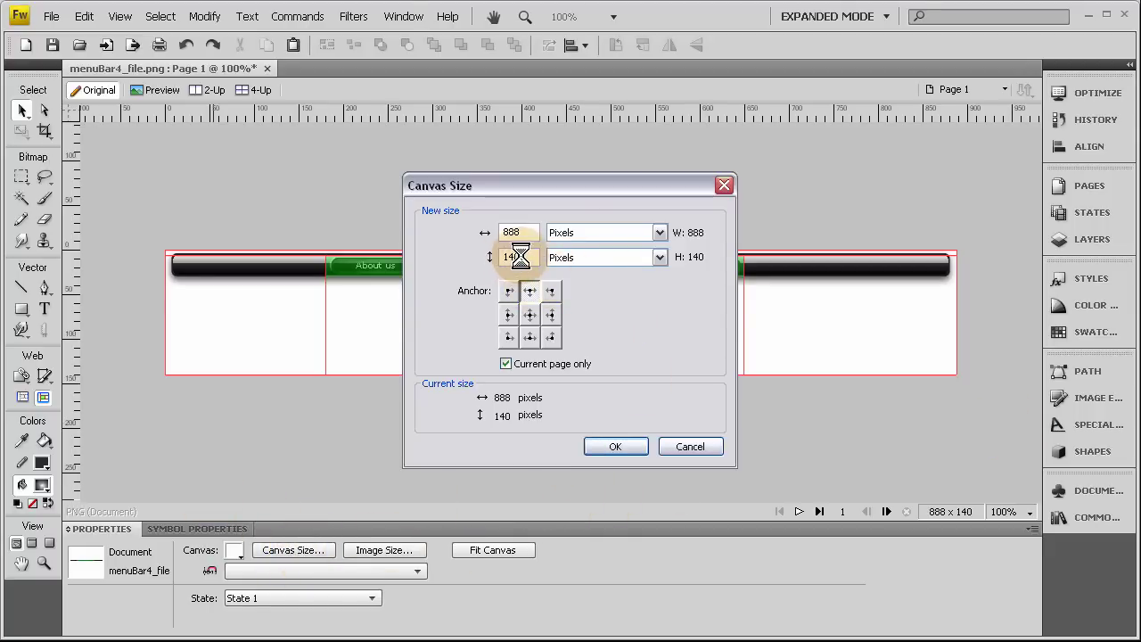
double_click(526, 257)
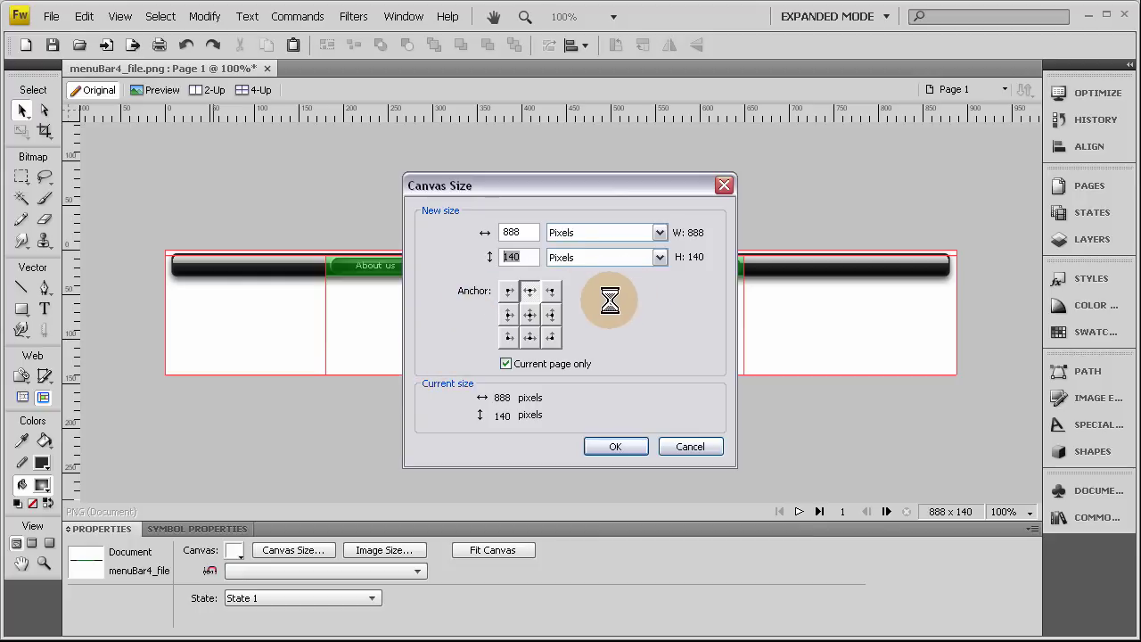
text(600)
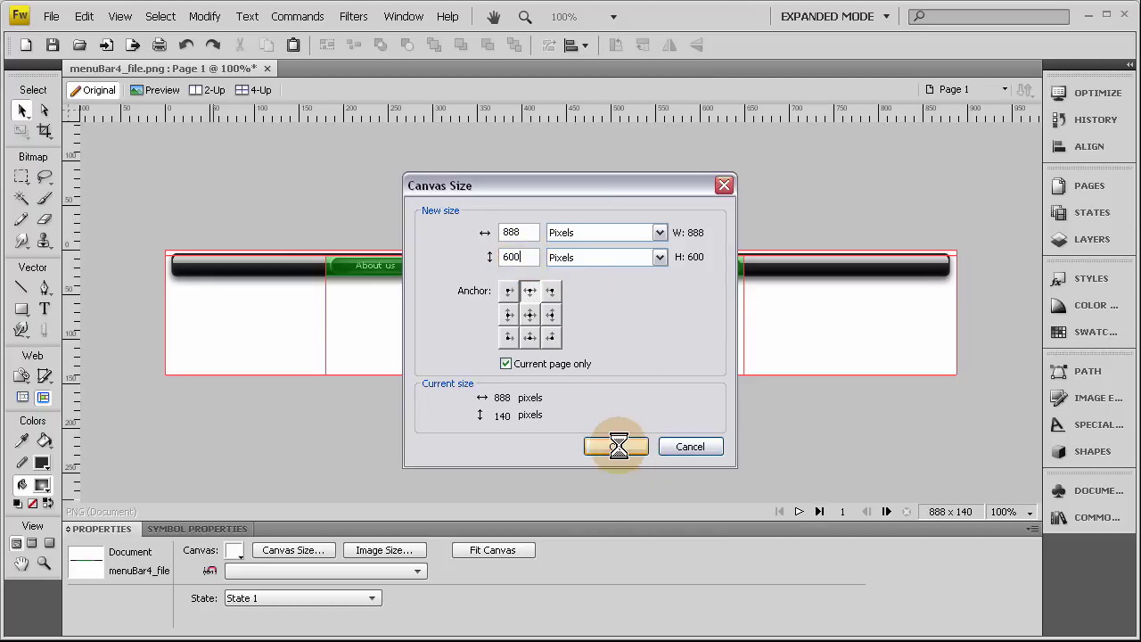
click(613, 446)
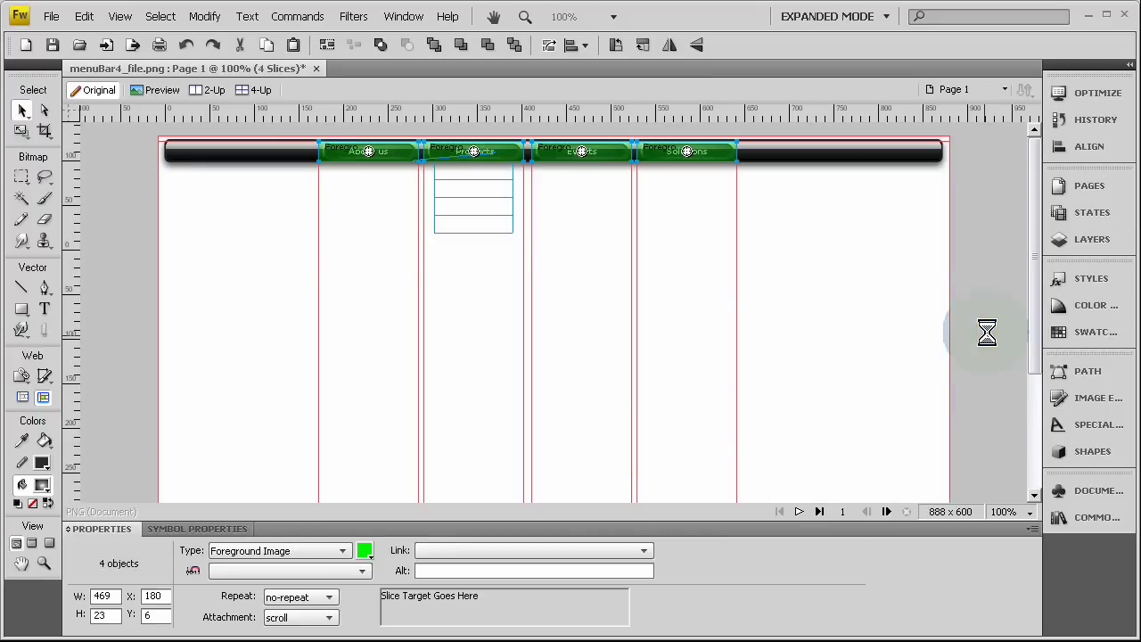
scroll(993, 364, down, 3)
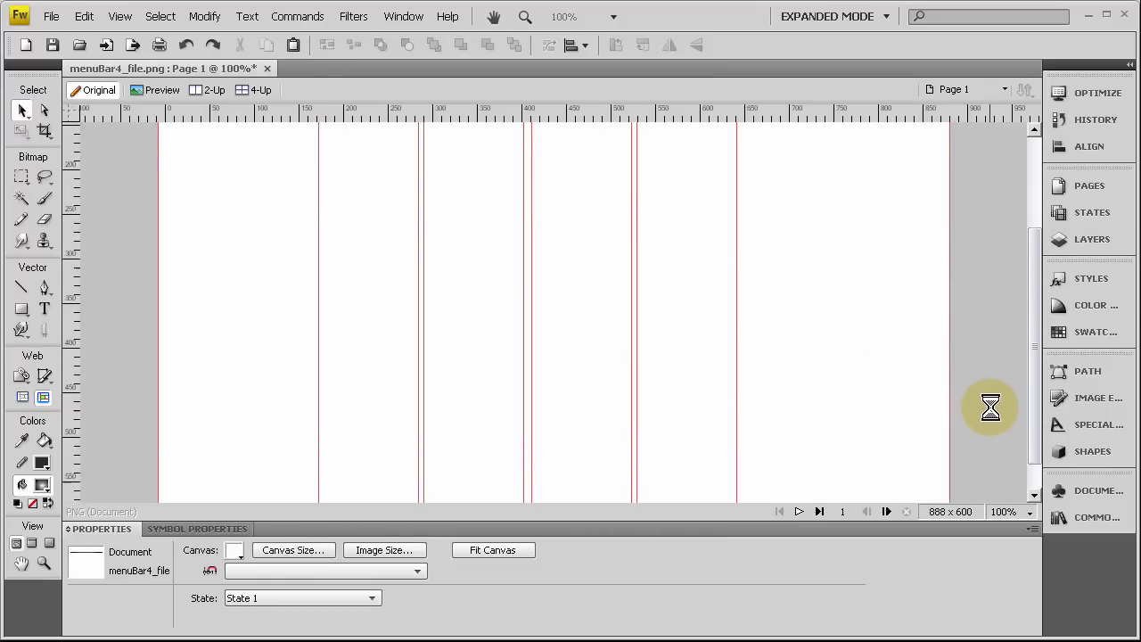
scroll(984, 437, up, 5)
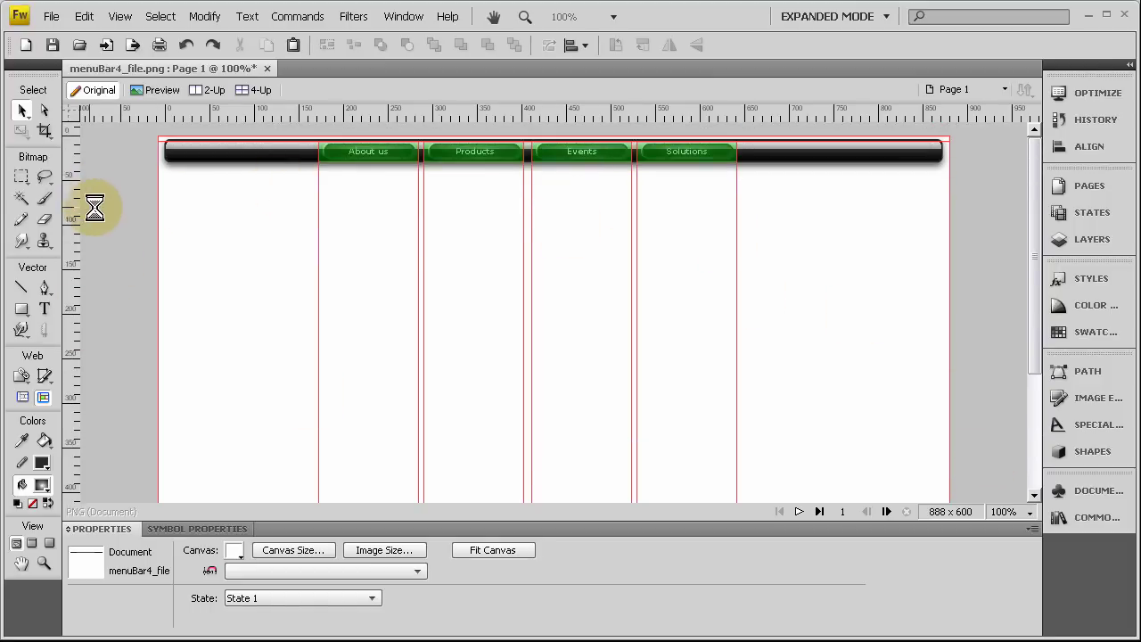
In the Layers panel, collapse the layer folders and lock Layer 1.
click(1091, 239)
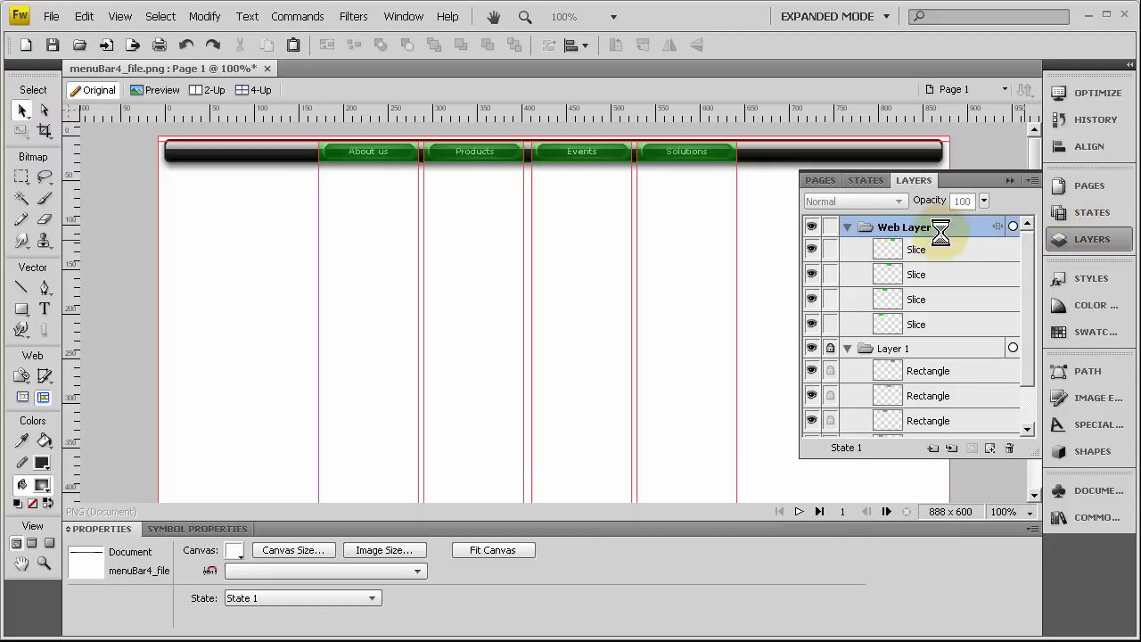
click(846, 226)
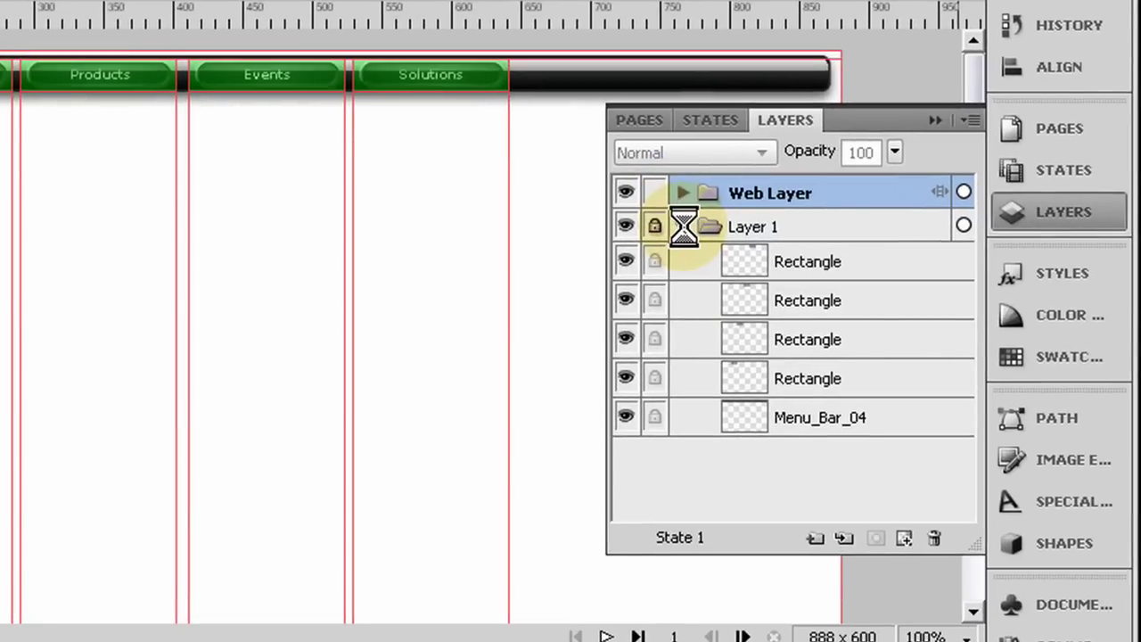
click(683, 226)
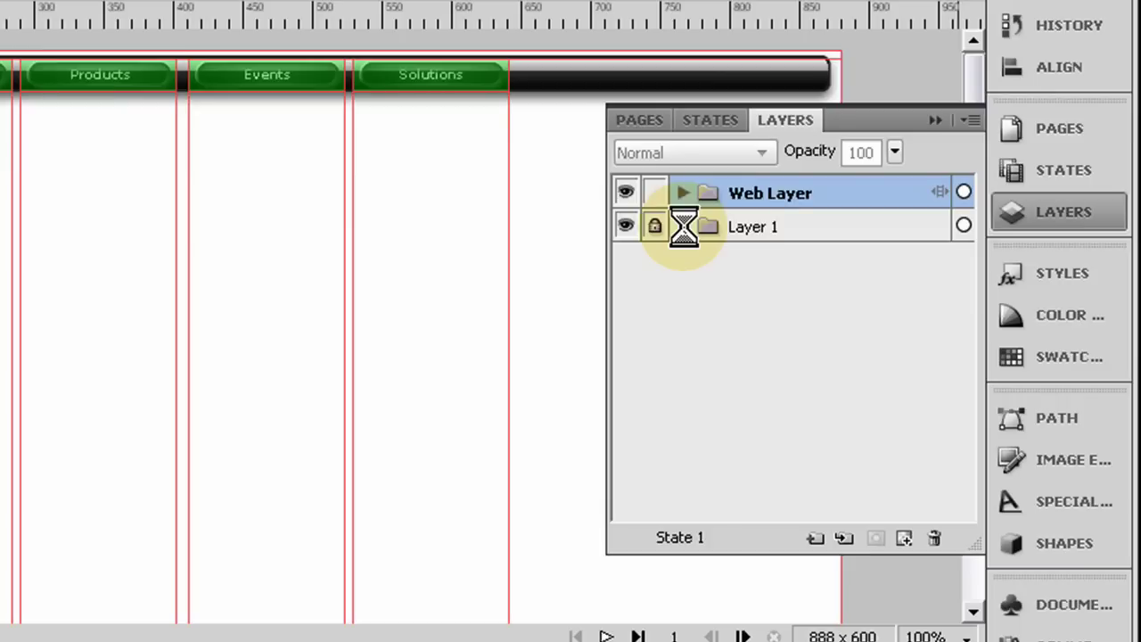
click(656, 226)
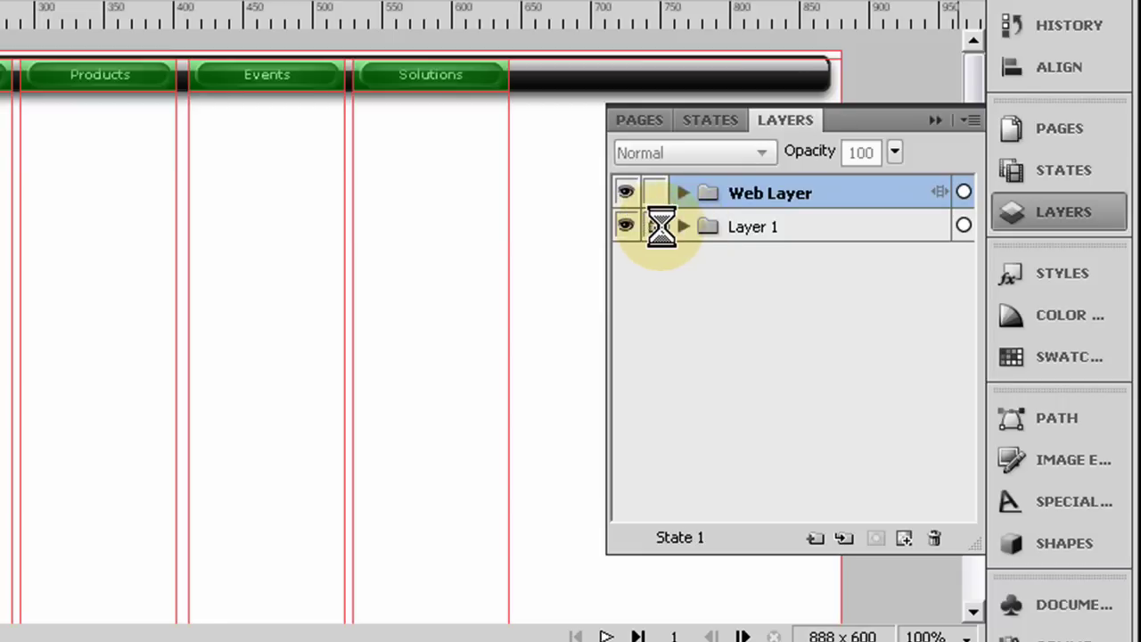
Lock all four slices inside Web Layer, then collapse Web Layer.
click(858, 192)
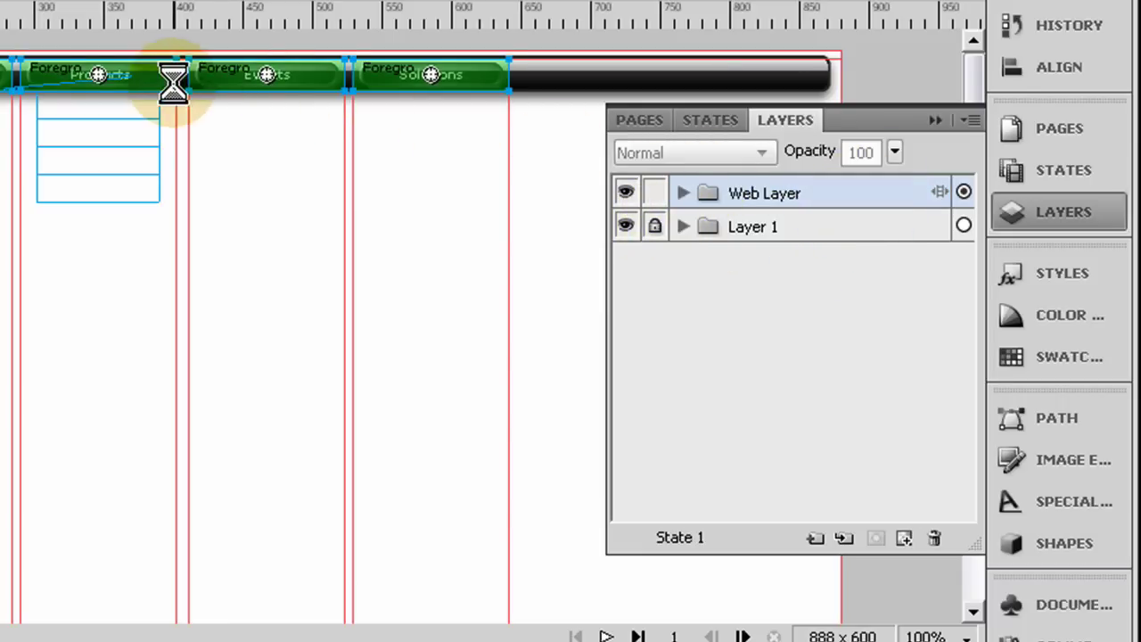
click(683, 193)
click(654, 228)
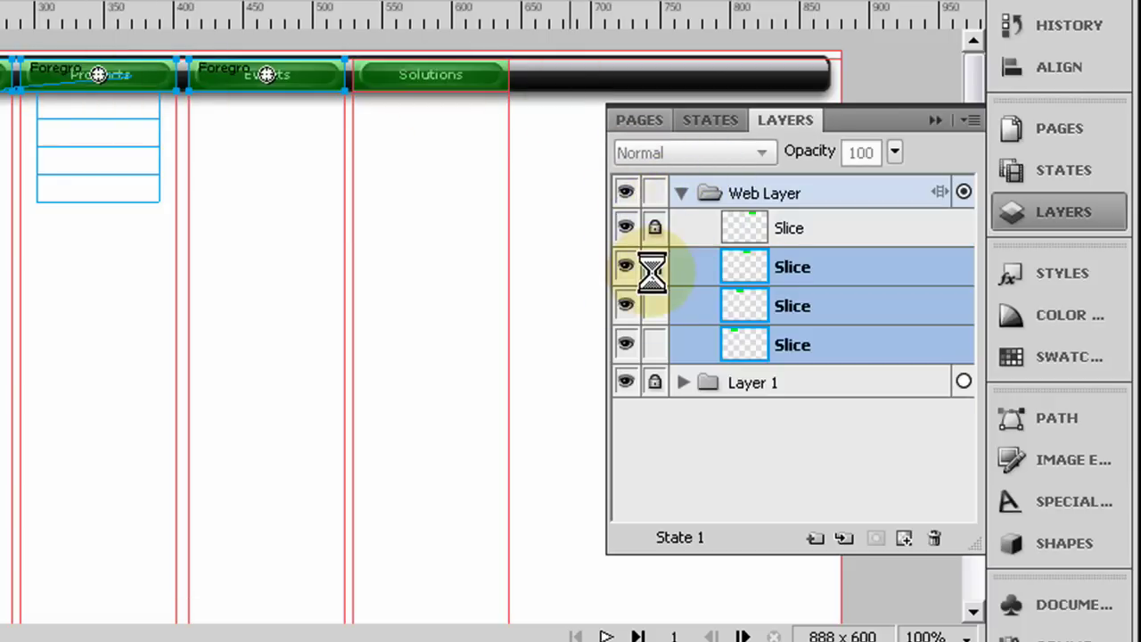
click(654, 266)
click(654, 306)
click(654, 345)
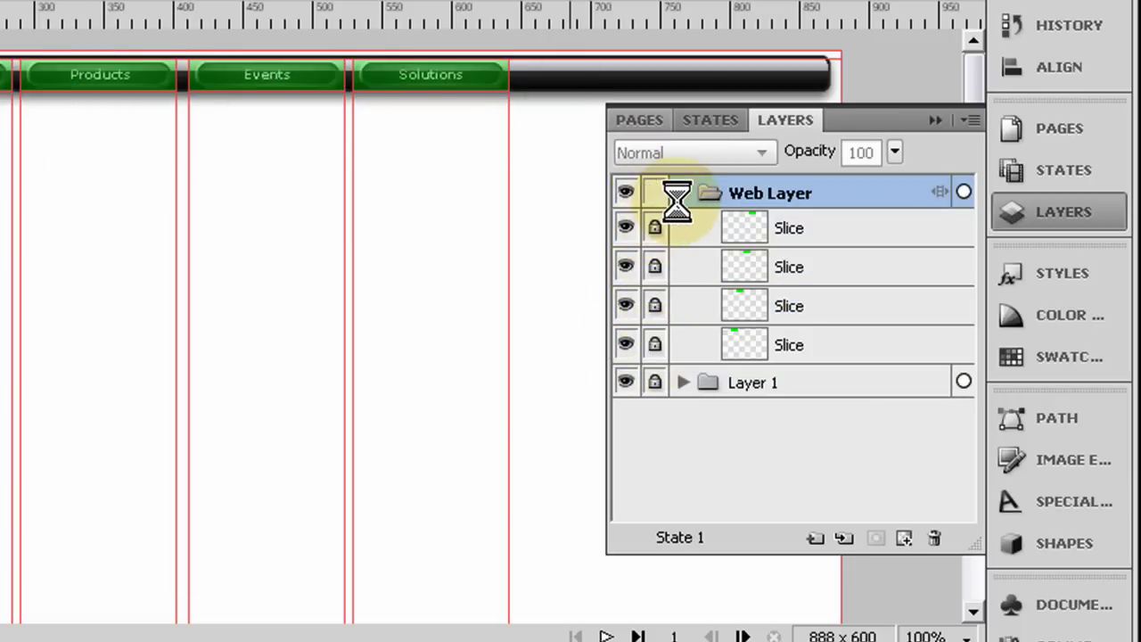
click(682, 192)
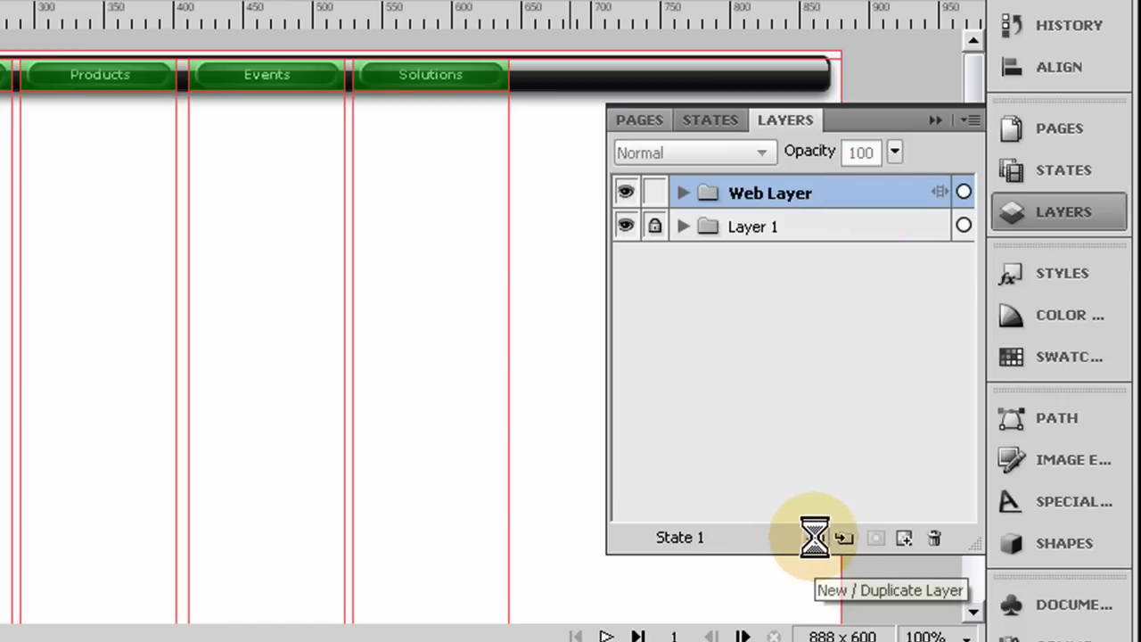
Add a new layer and rename Layer 1 to 'menuBarGraphics'.
click(814, 537)
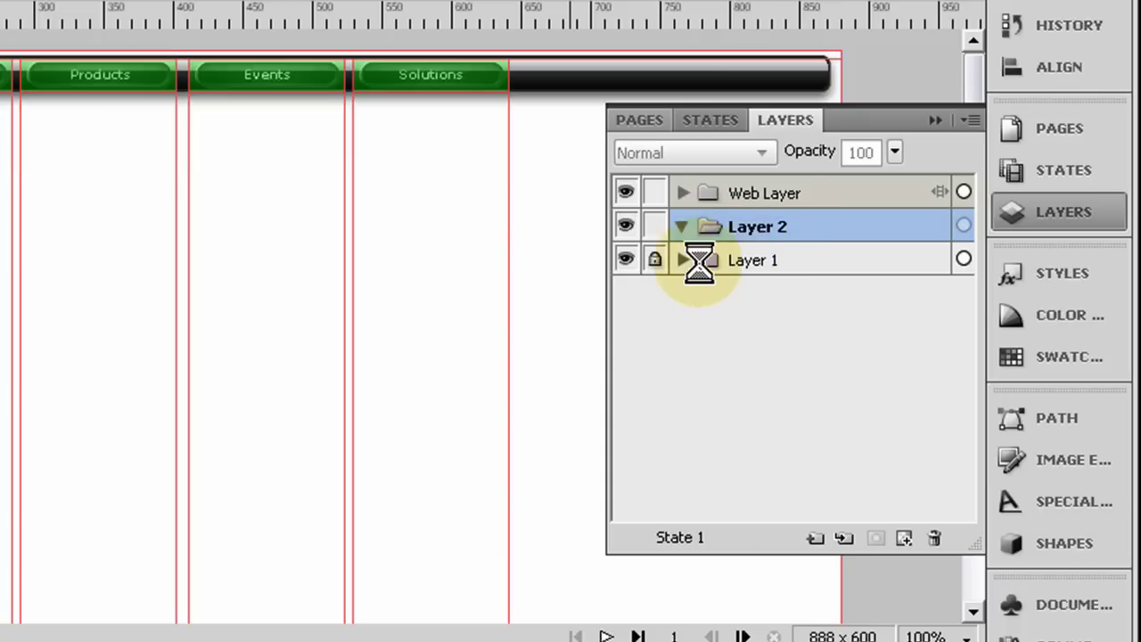
click(655, 260)
double_click(754, 260)
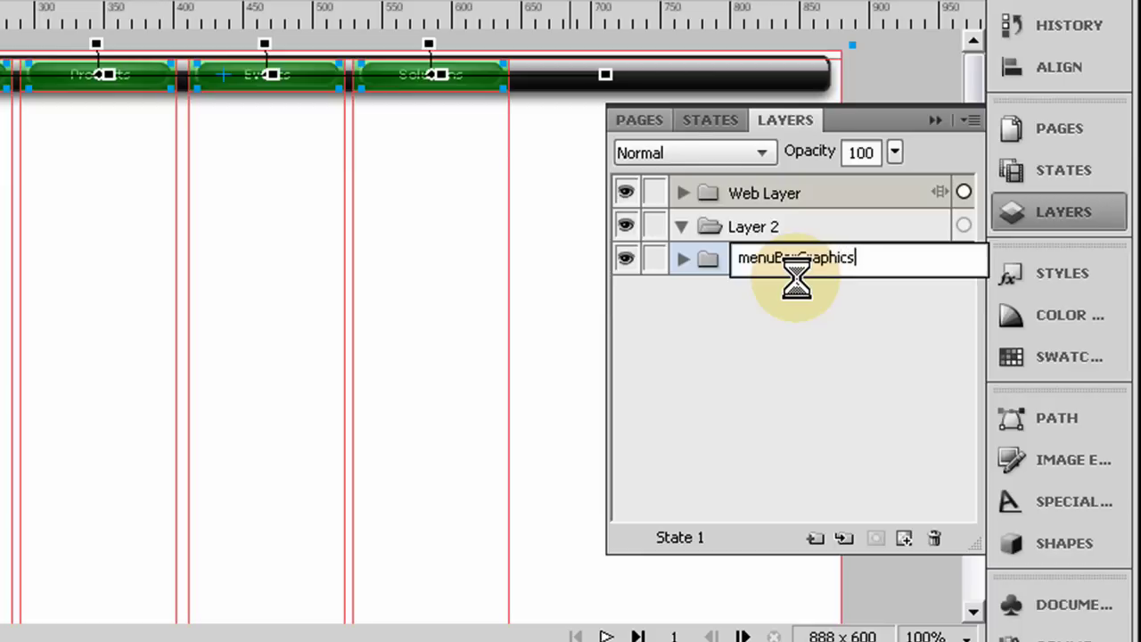
key(Return)
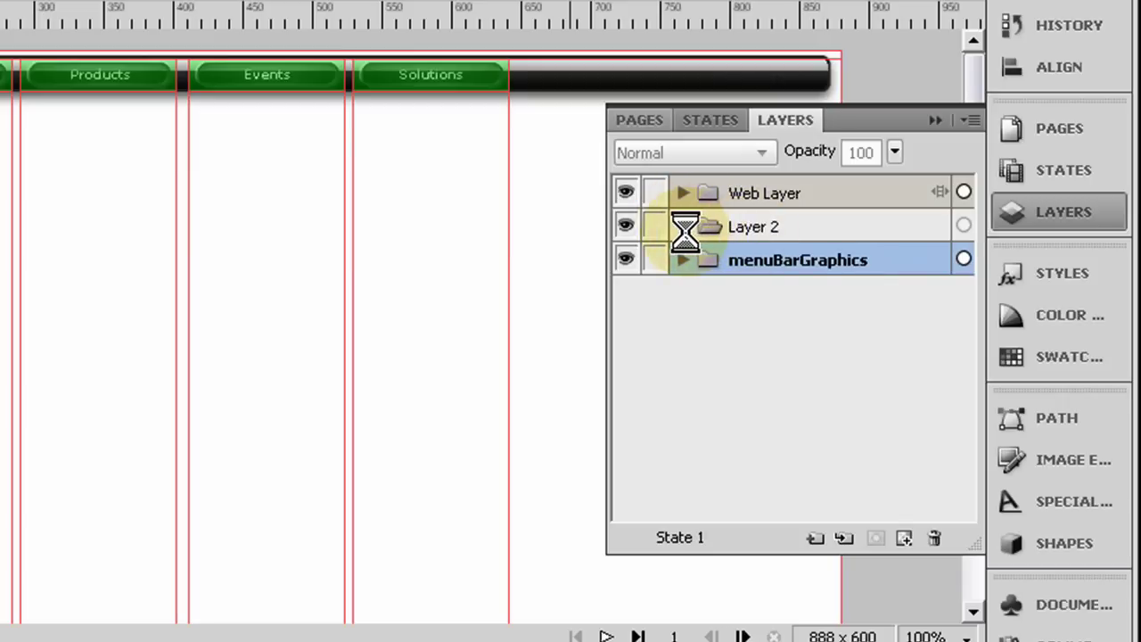
Lock the menuBarGraphics layer and make Layer 2 the working layer.
click(685, 230)
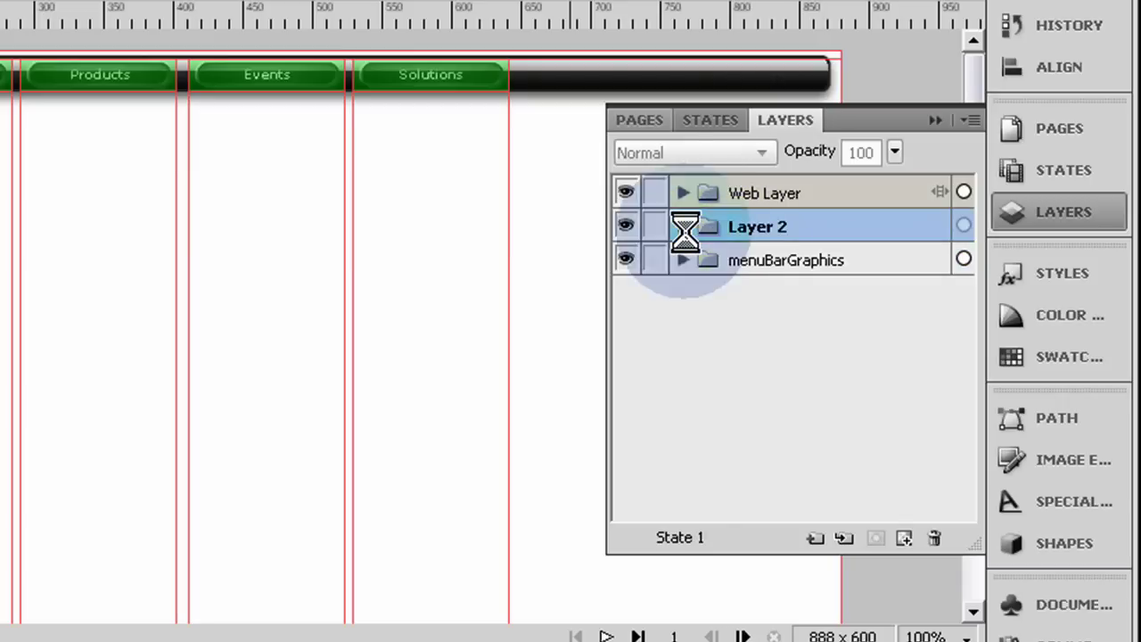
click(655, 259)
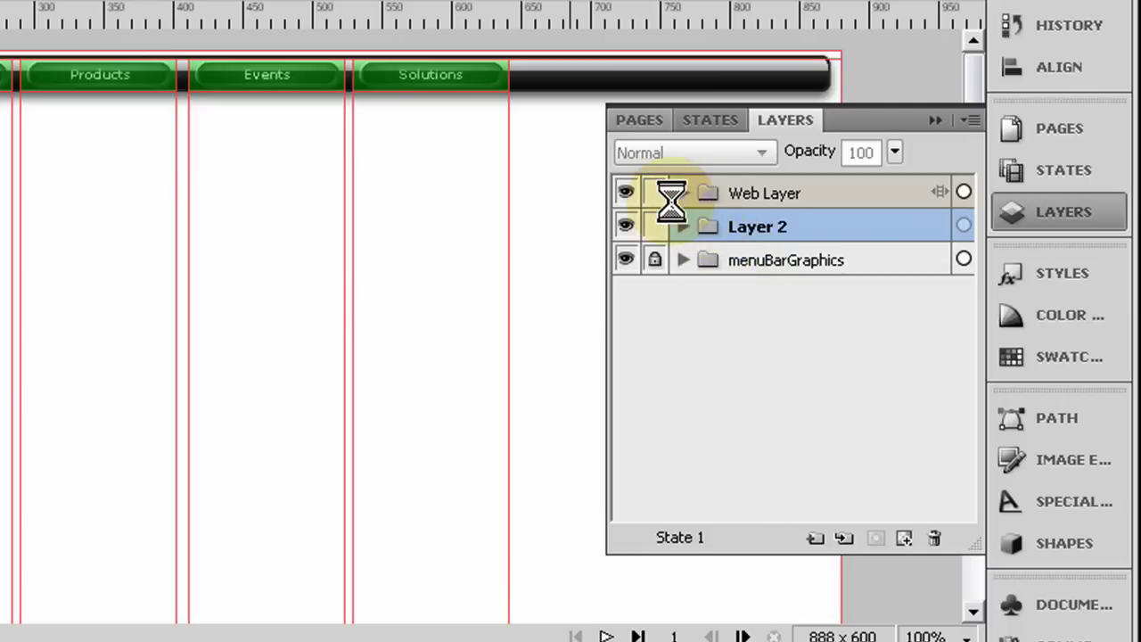
click(681, 194)
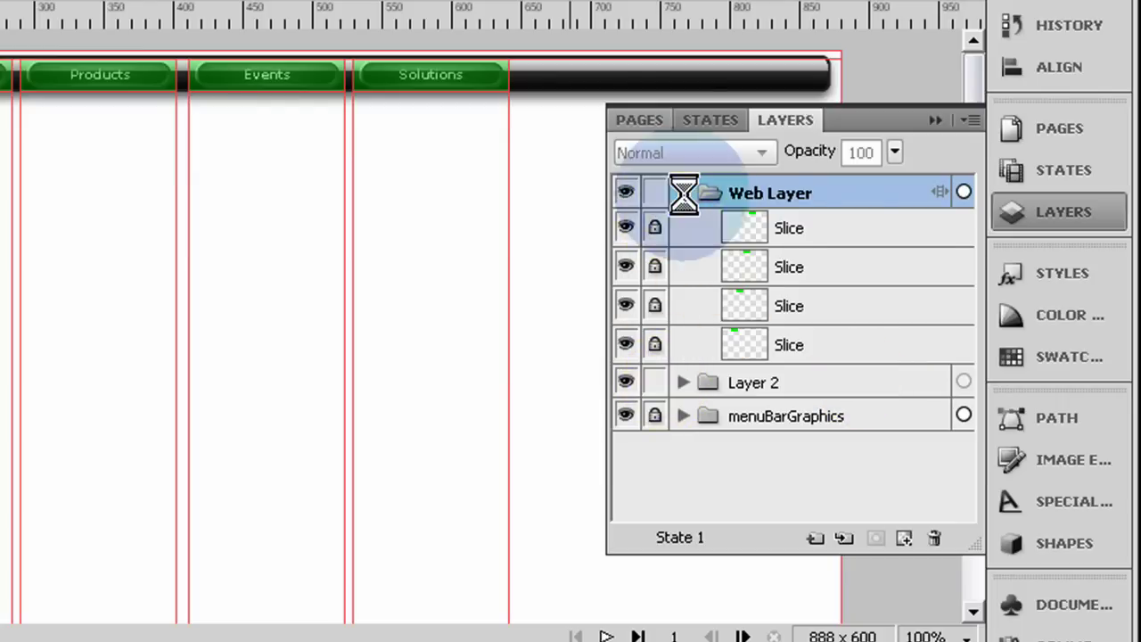
click(681, 192)
click(796, 225)
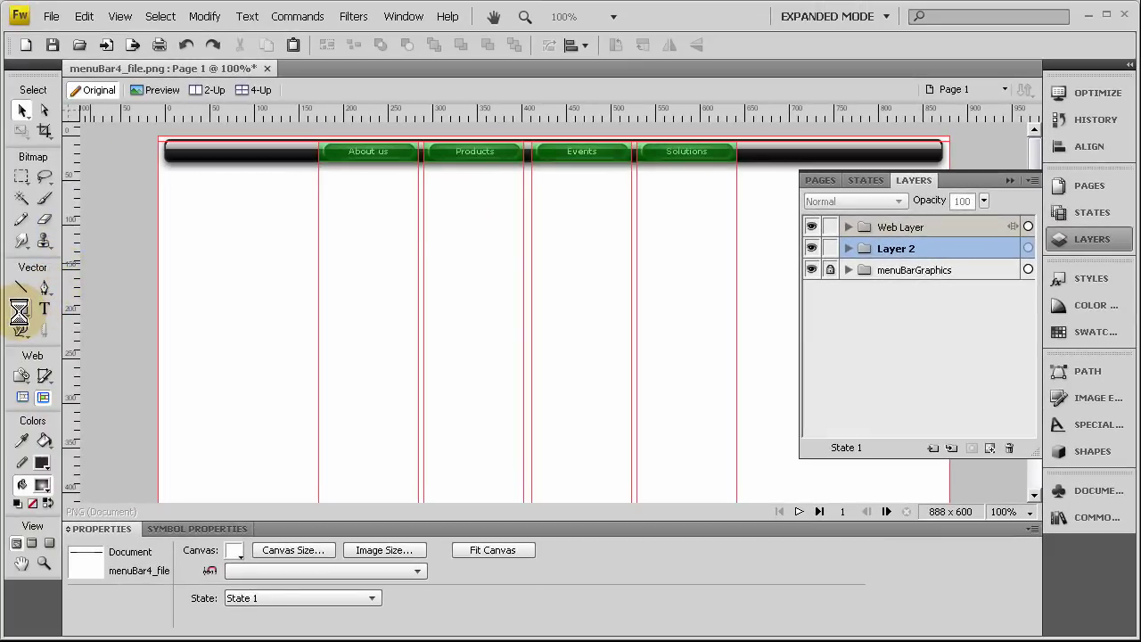
Draw an 825 × 119 elliptical-gradient rectangle below the menu bar.
click(19, 309)
click(71, 327)
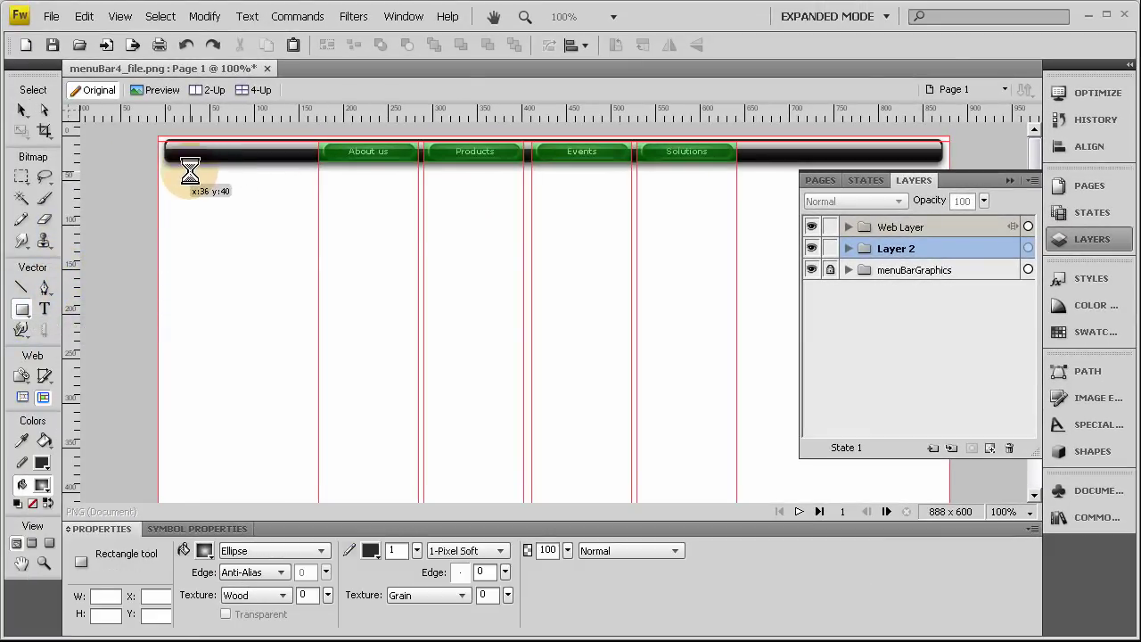
drag(185, 171, 919, 278)
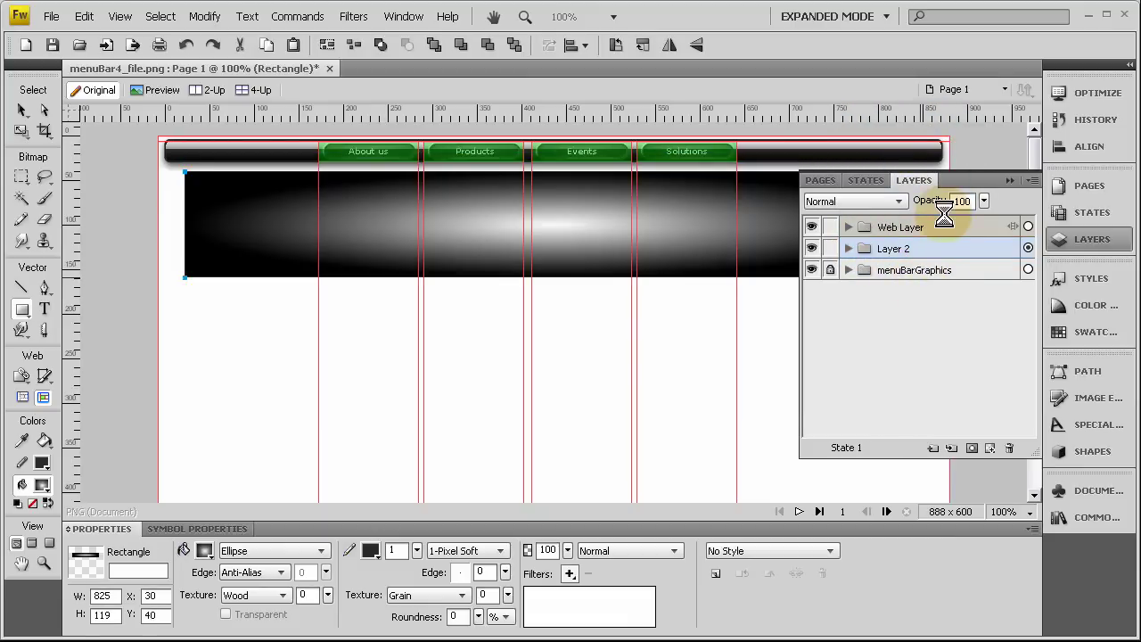
click(1090, 241)
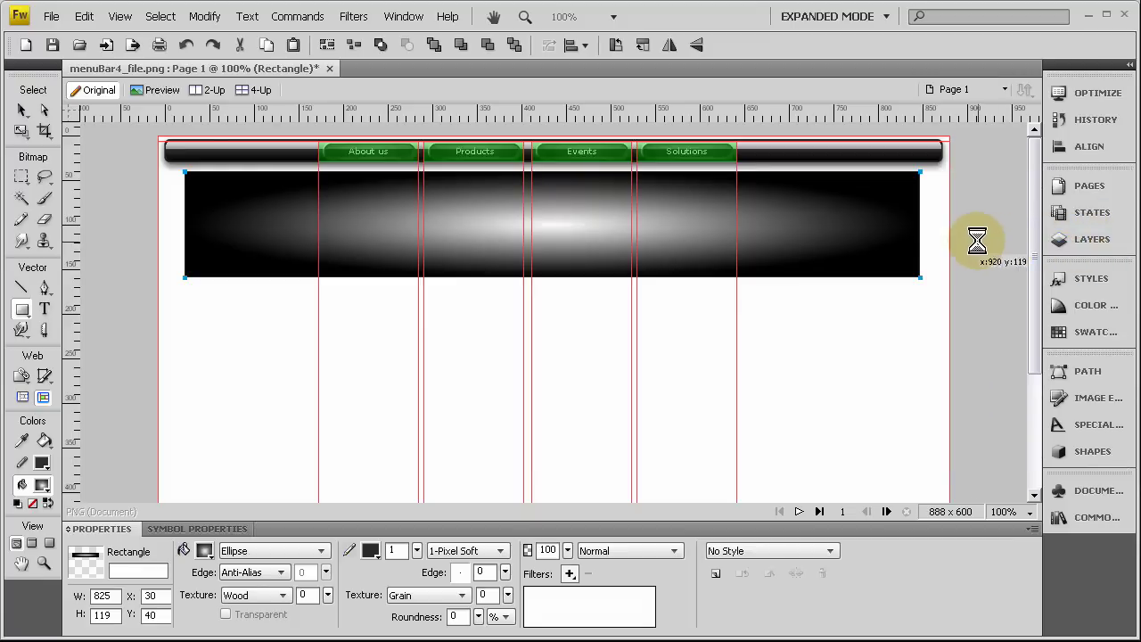
Move the banner just under the menu bar to Y 45 and preview in the browser.
click(17, 105)
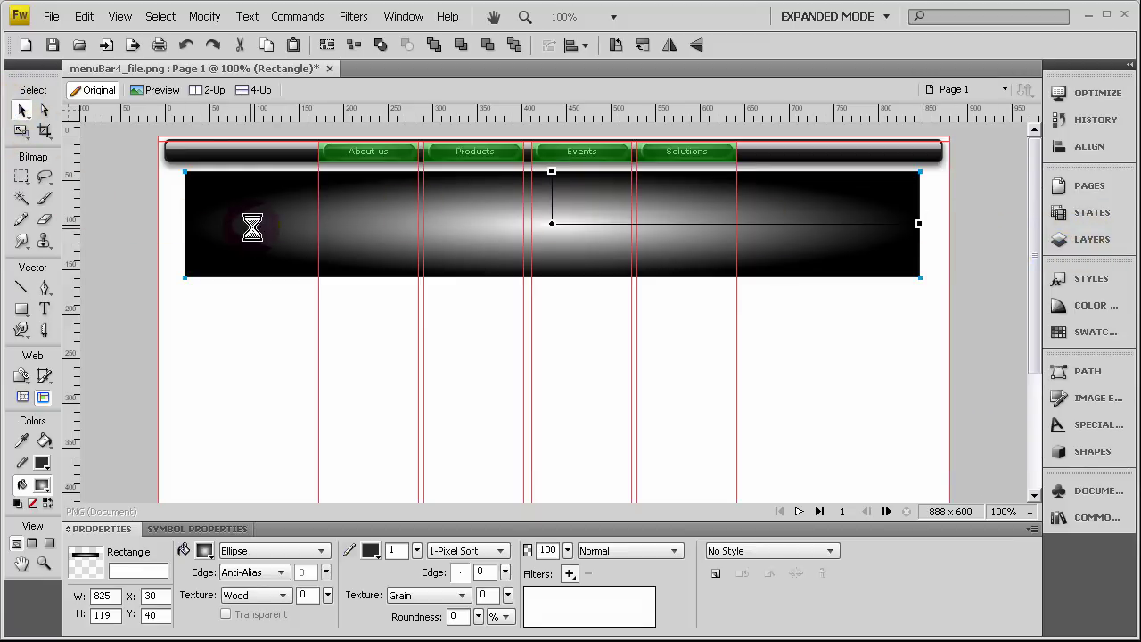
mouse_move(254, 221)
mouse_down()
mouse_move(237, 255)
mouse_move(257, 224)
mouse_move(252, 233)
mouse_up()
key(Down)
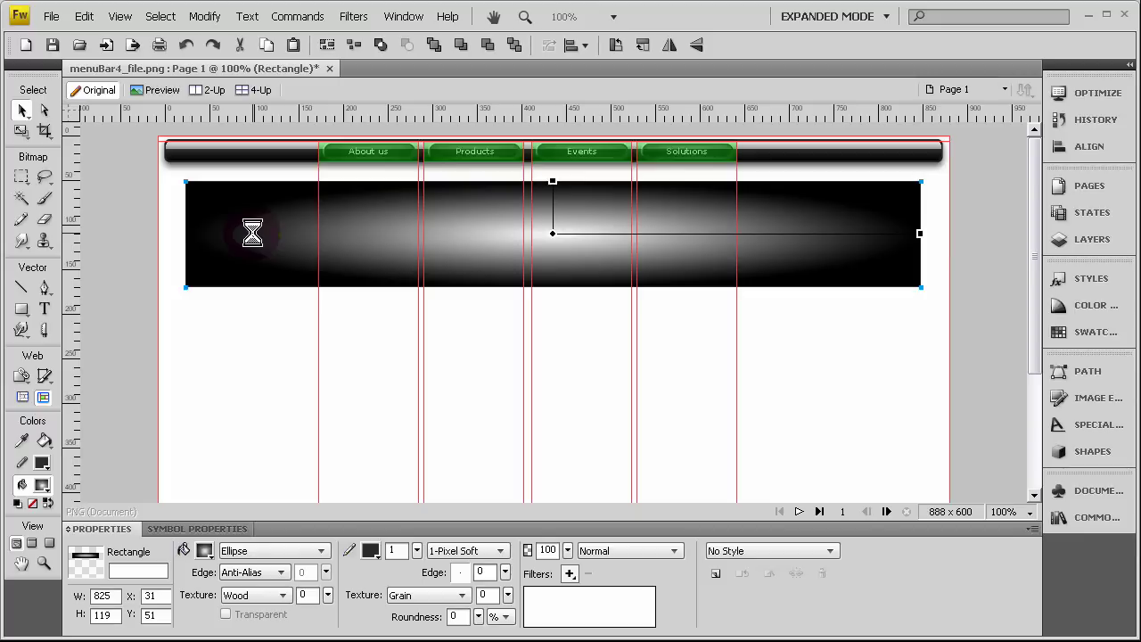
key(Up)
key(Up)
key(Up)
key(Up)
key(Up)
key(Up)
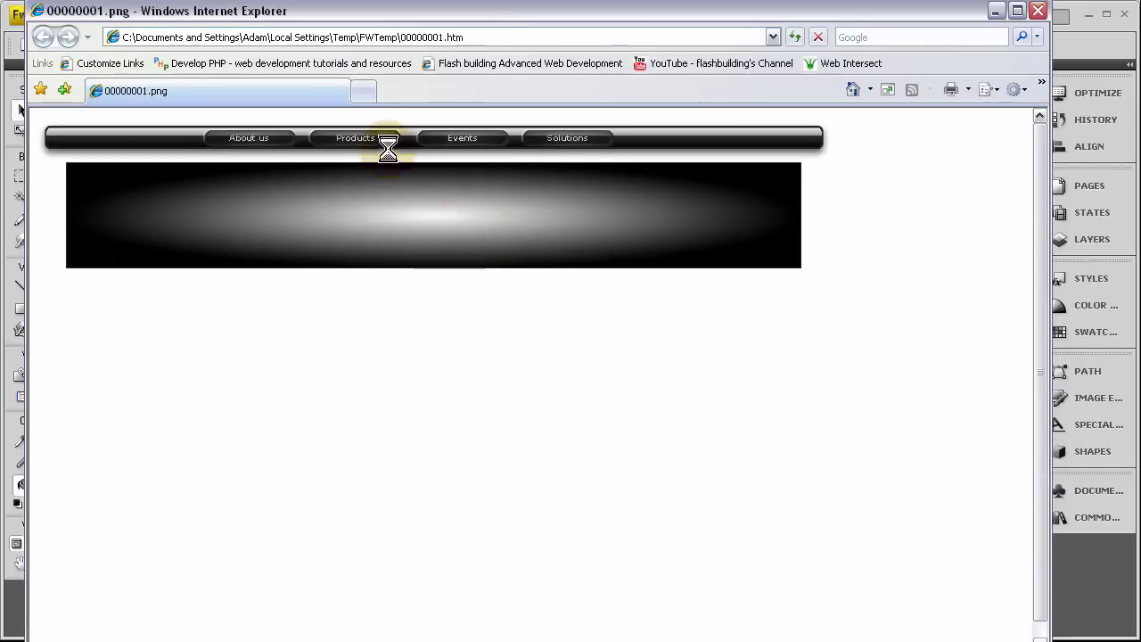
mouse_move(385, 142)
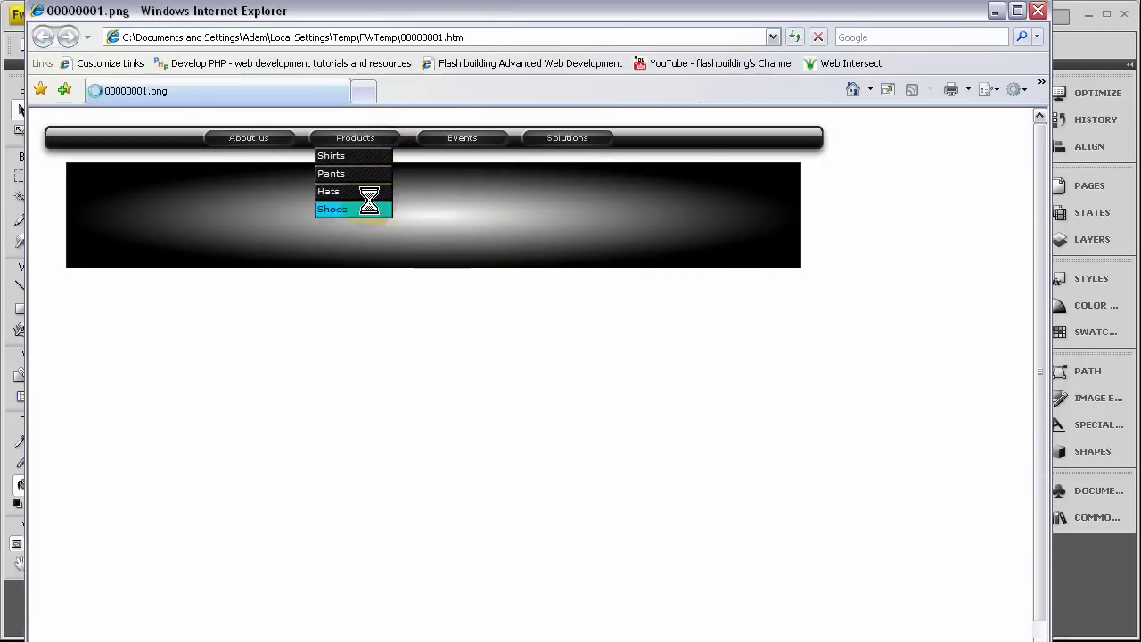
click(771, 341)
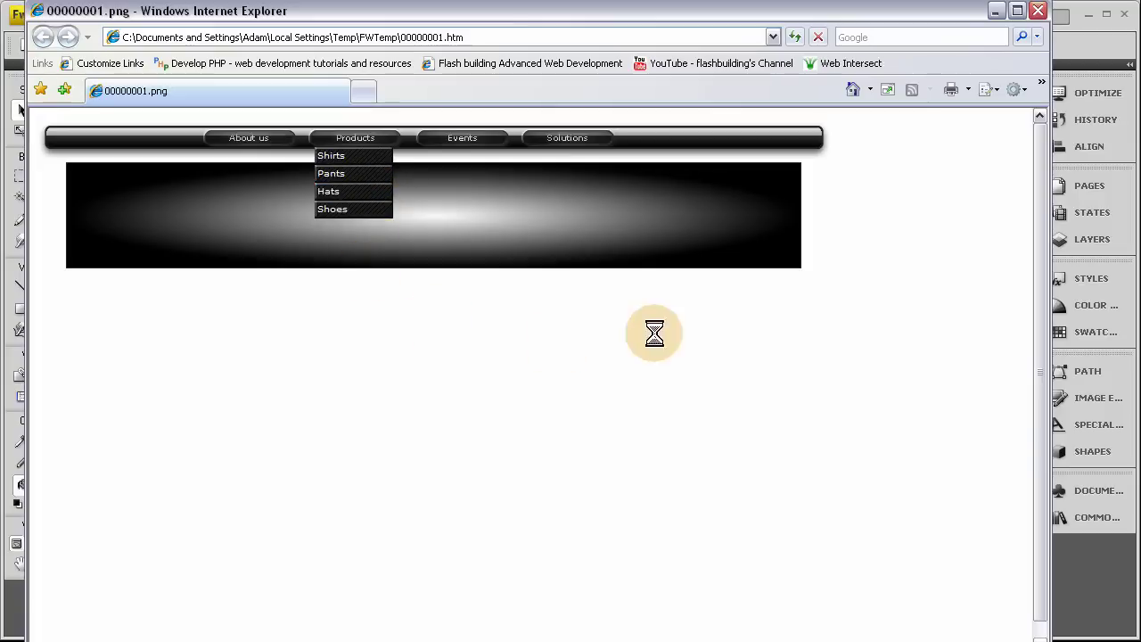
Close the preview and draw an 872 × 50 footer rectangle along the canvas bottom.
click(1032, 11)
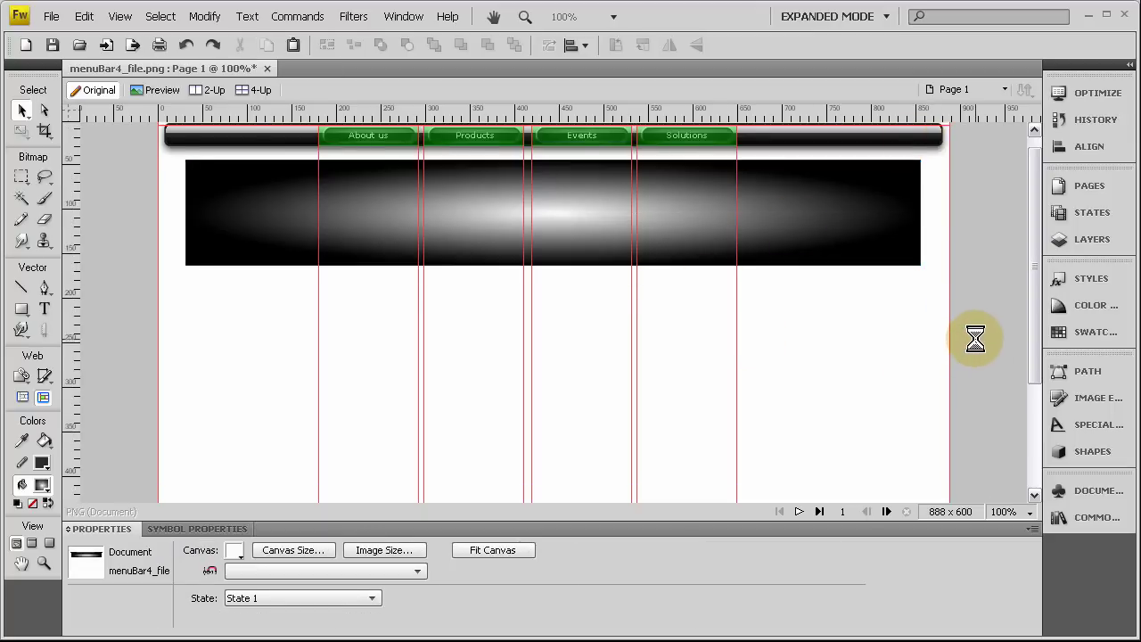
scroll(975, 339, down, 3)
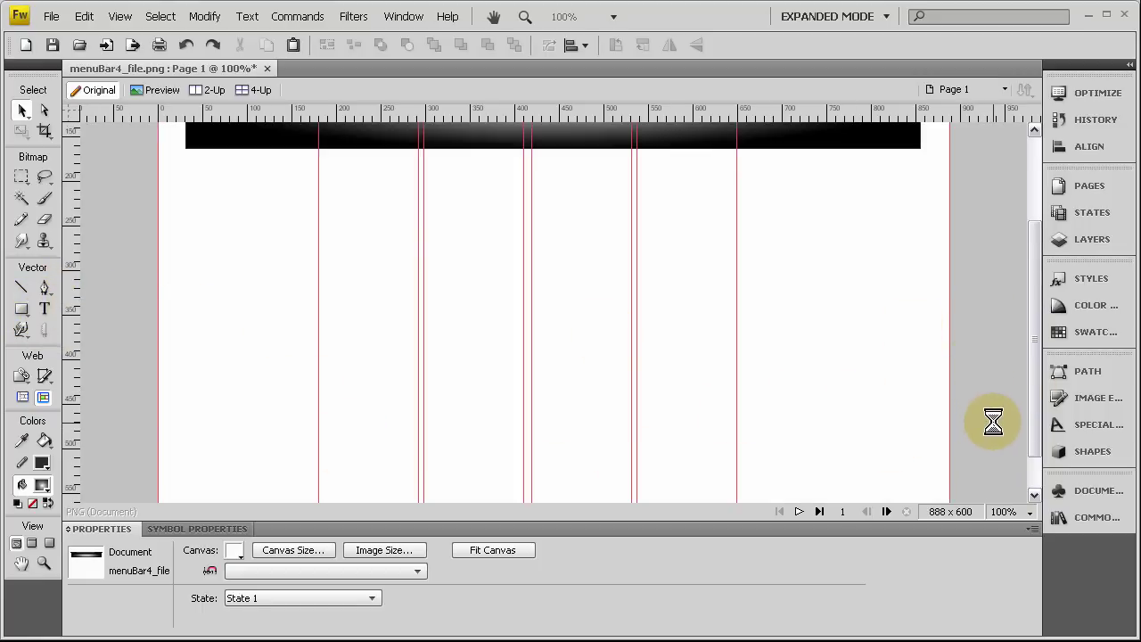
scroll(986, 415, up, 2)
scroll(989, 424, up, 2)
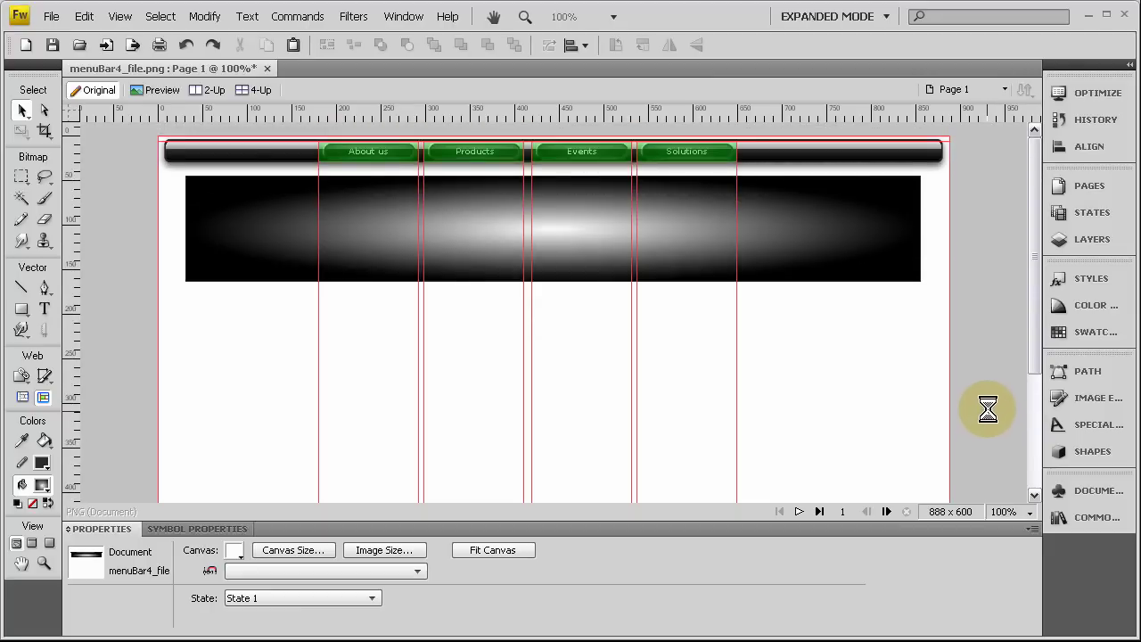
scroll(988, 409, down, 4)
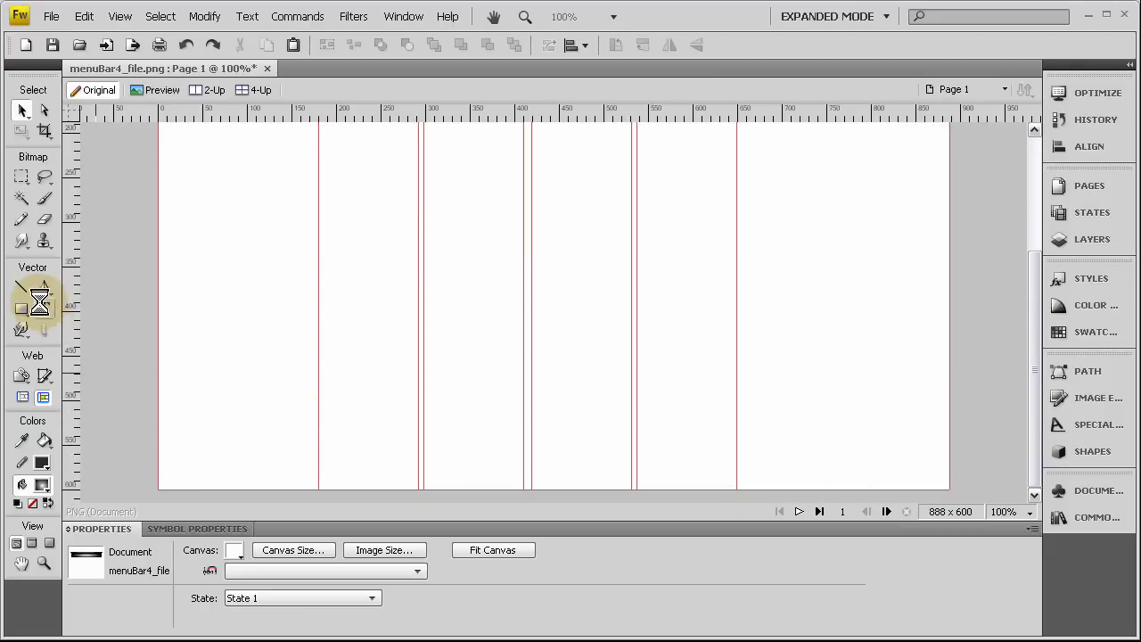
click(39, 301)
click(103, 323)
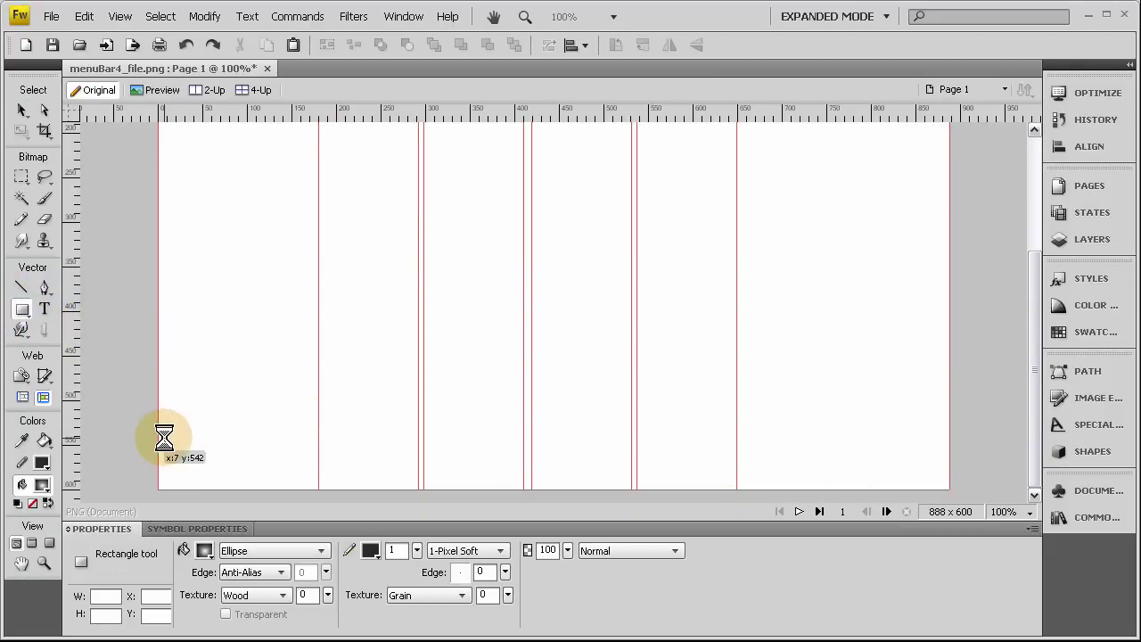
drag(164, 437, 942, 482)
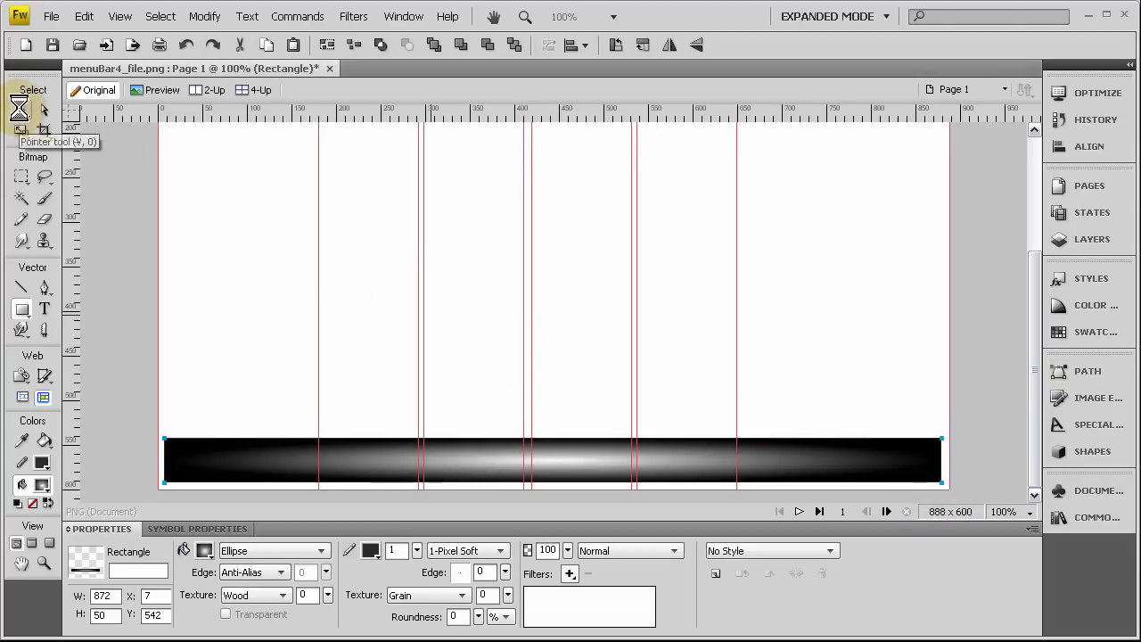
Give the footer rectangle a linear black-to-white gradient fill.
click(270, 550)
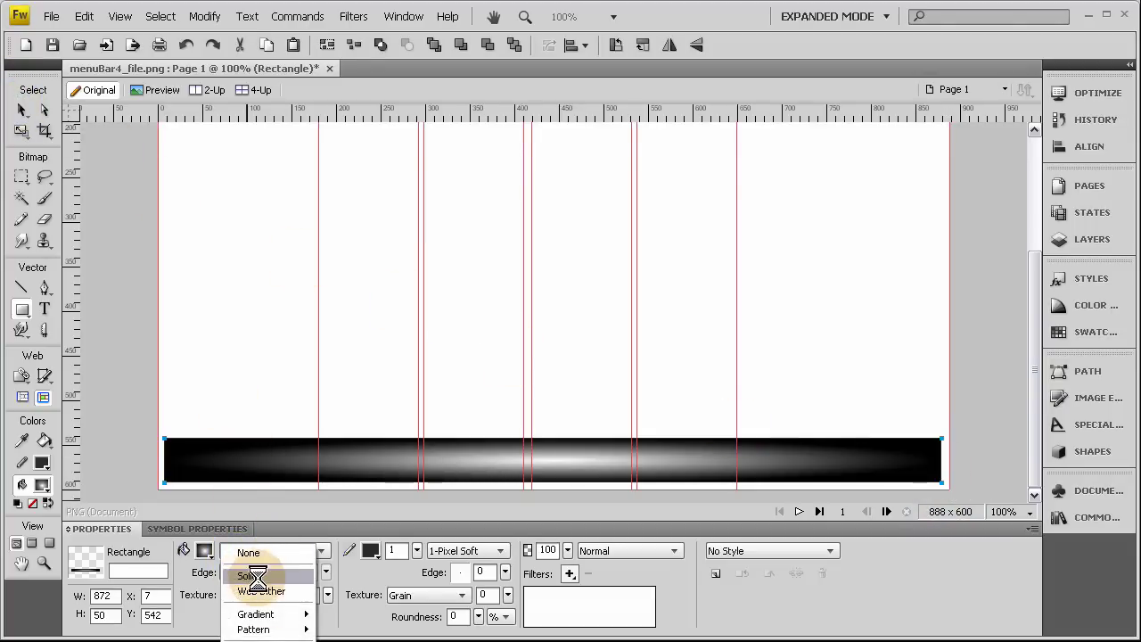
mouse_move(264, 613)
click(325, 458)
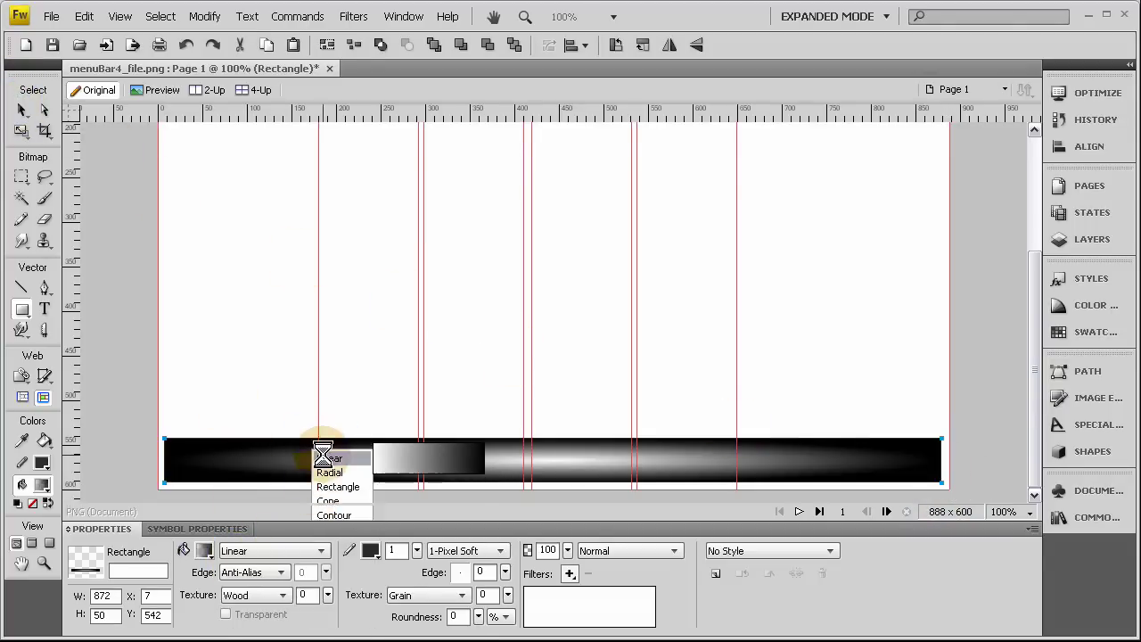
click(15, 111)
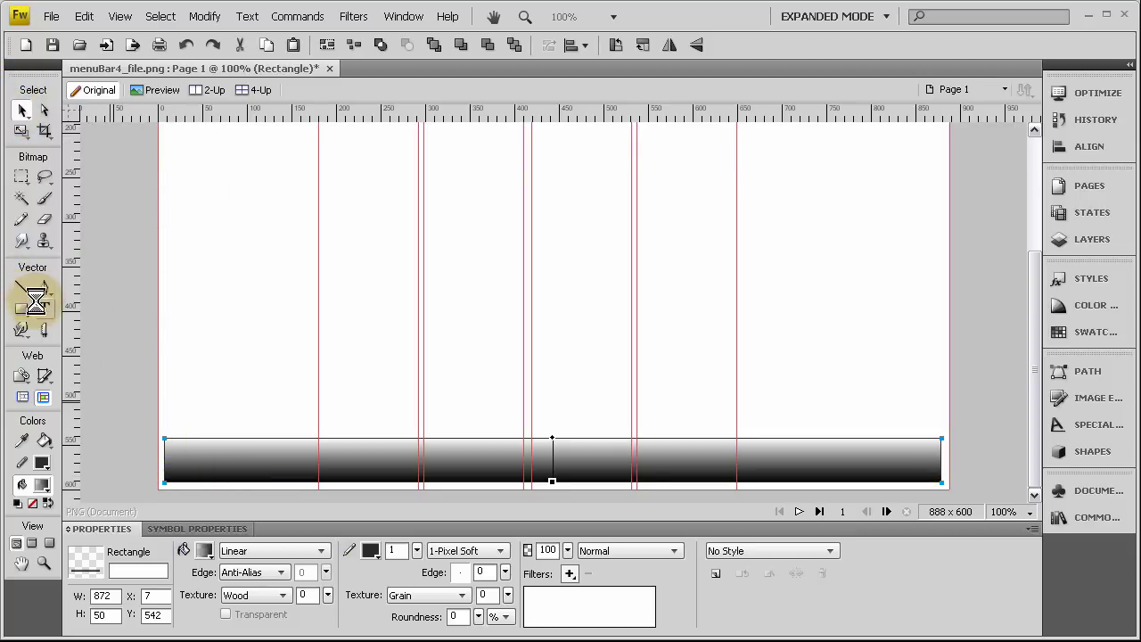
Type 'link' at the footer's left end, make it bold 14 pt, and position it.
click(42, 306)
click(197, 453)
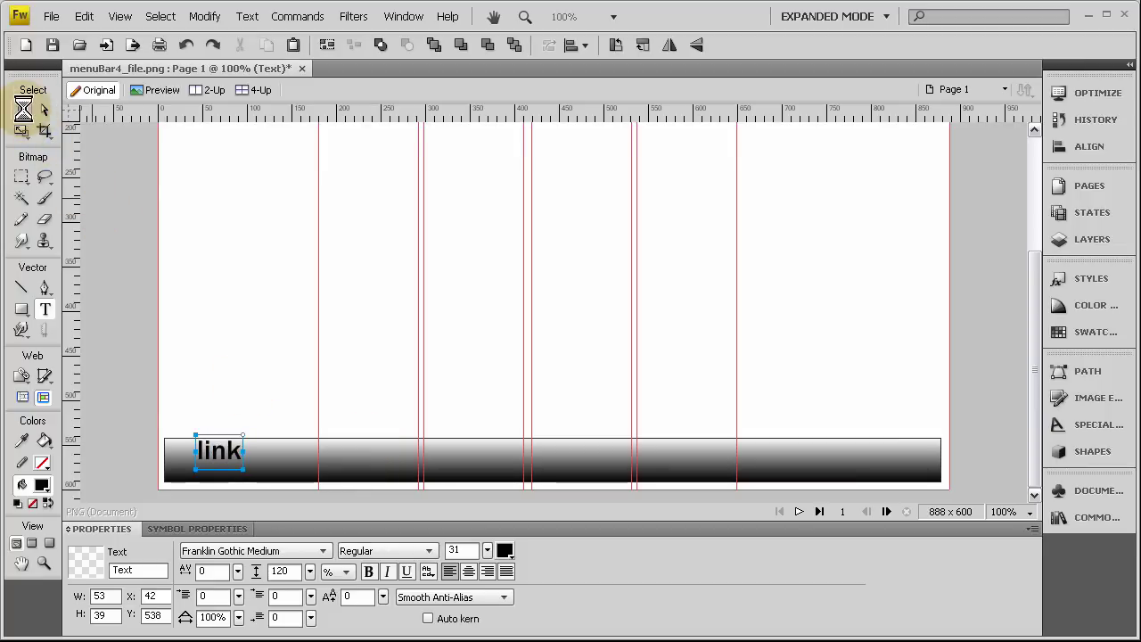
click(21, 109)
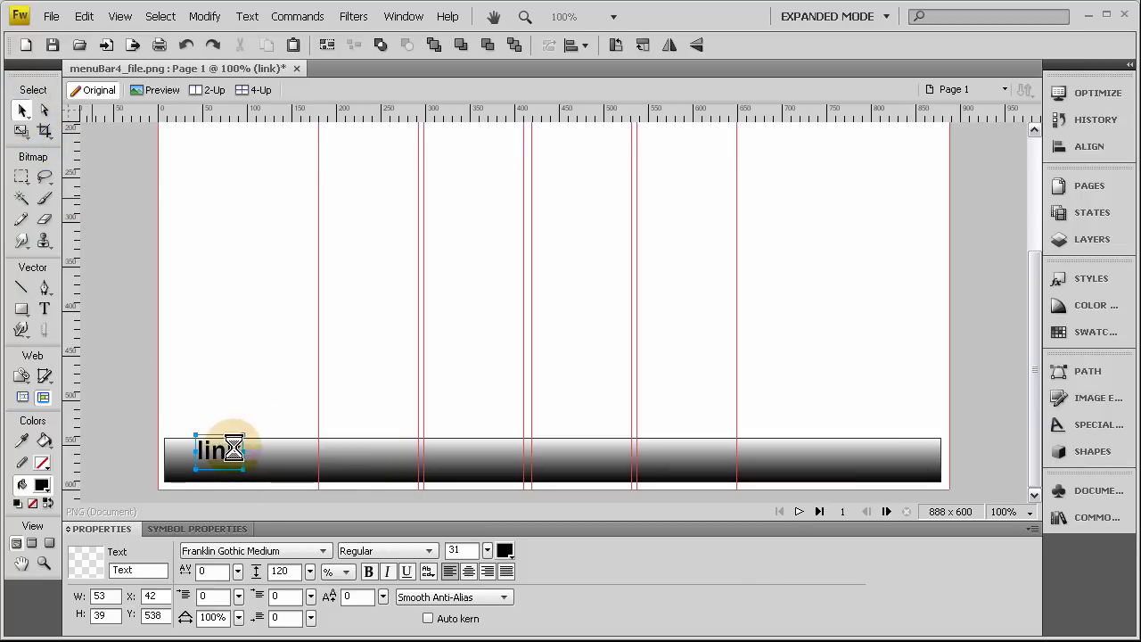
click(369, 570)
drag(484, 552, 484, 569)
mouse_move(205, 446)
mouse_down()
mouse_move(196, 460)
mouse_move(188, 450)
mouse_up()
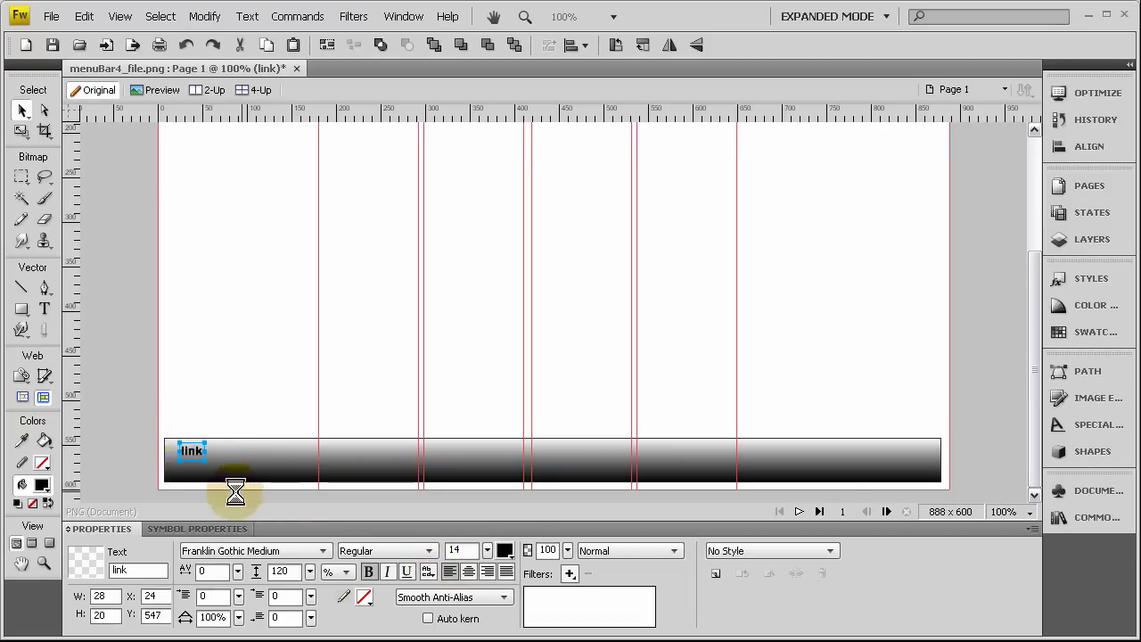
click(140, 448)
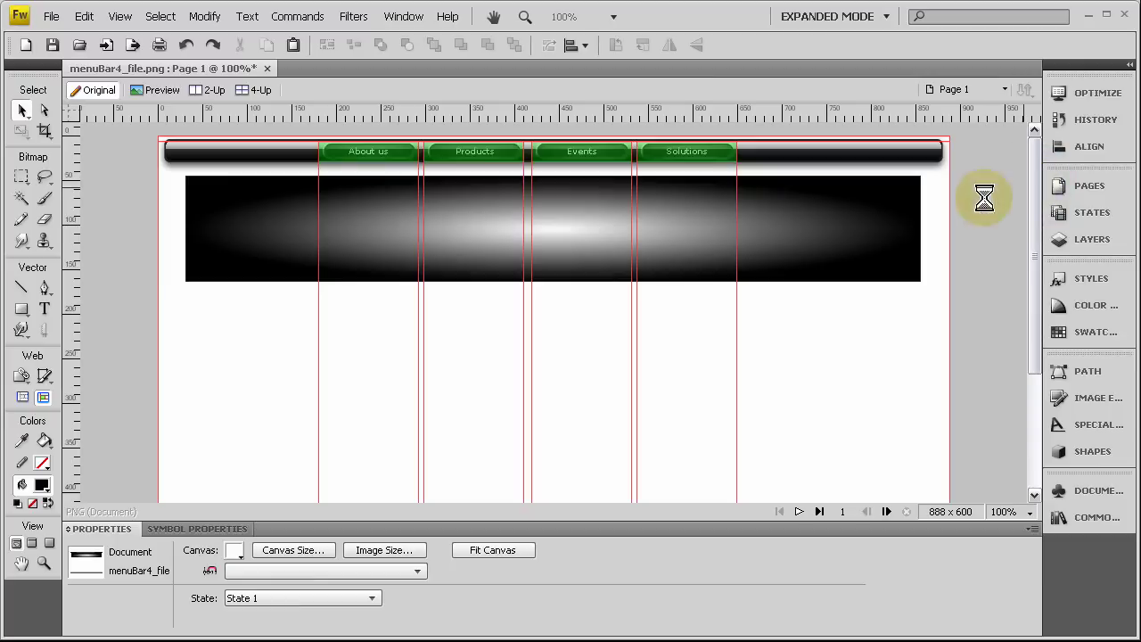
Adjust the panel area and select the gradient banner.
mouse_move(1025, 214)
mouse_down()
mouse_move(1040, 357)
mouse_move(1031, 205)
mouse_up()
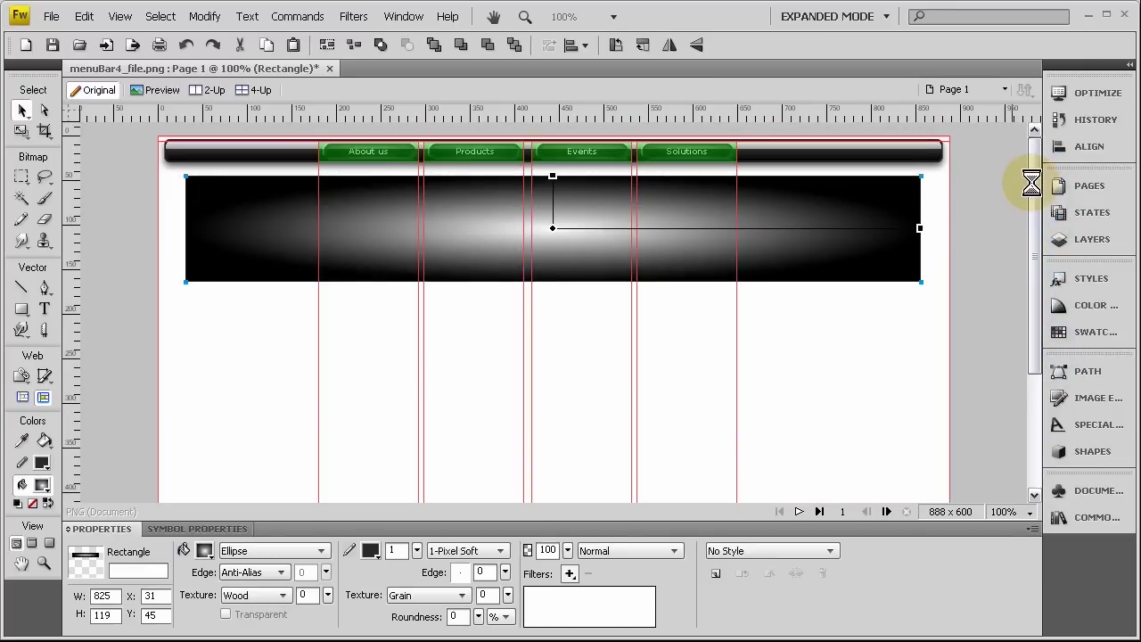
click(995, 234)
drag(1036, 220, 1031, 247)
click(810, 188)
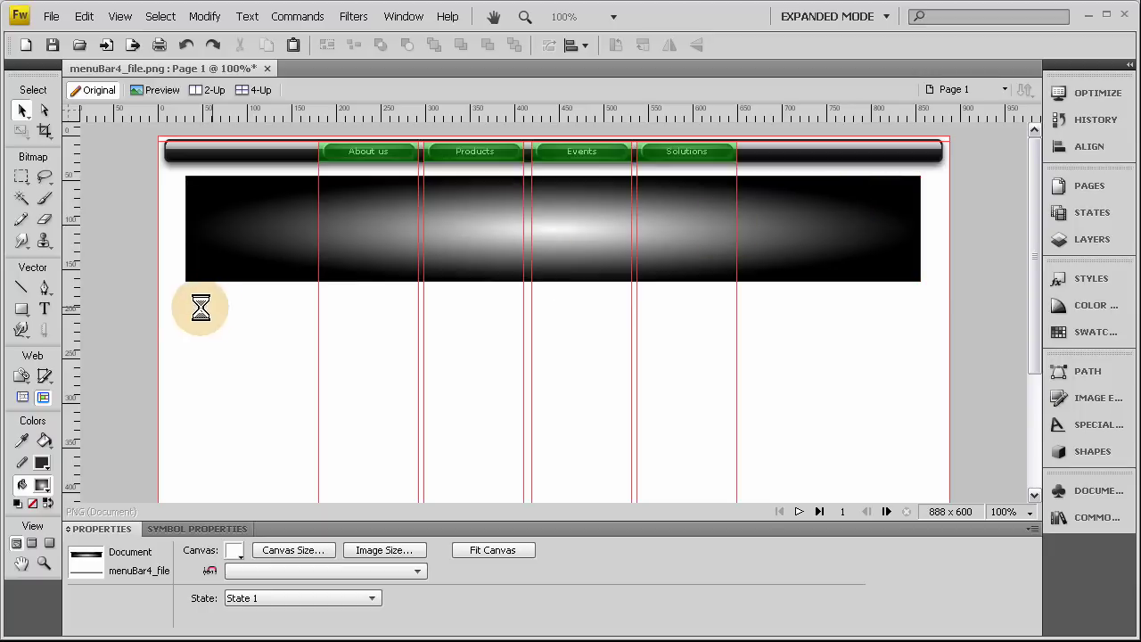
Add the headline 'Easily create your entire website in fireworks alone' below the banner at size 26.
click(44, 307)
click(186, 303)
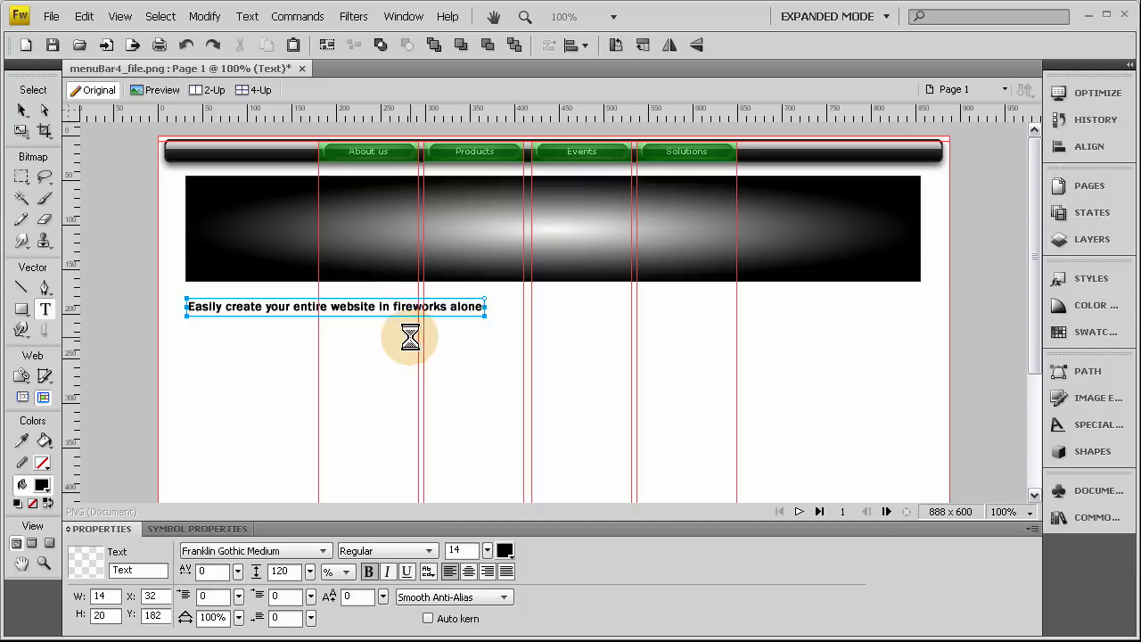
click(21, 109)
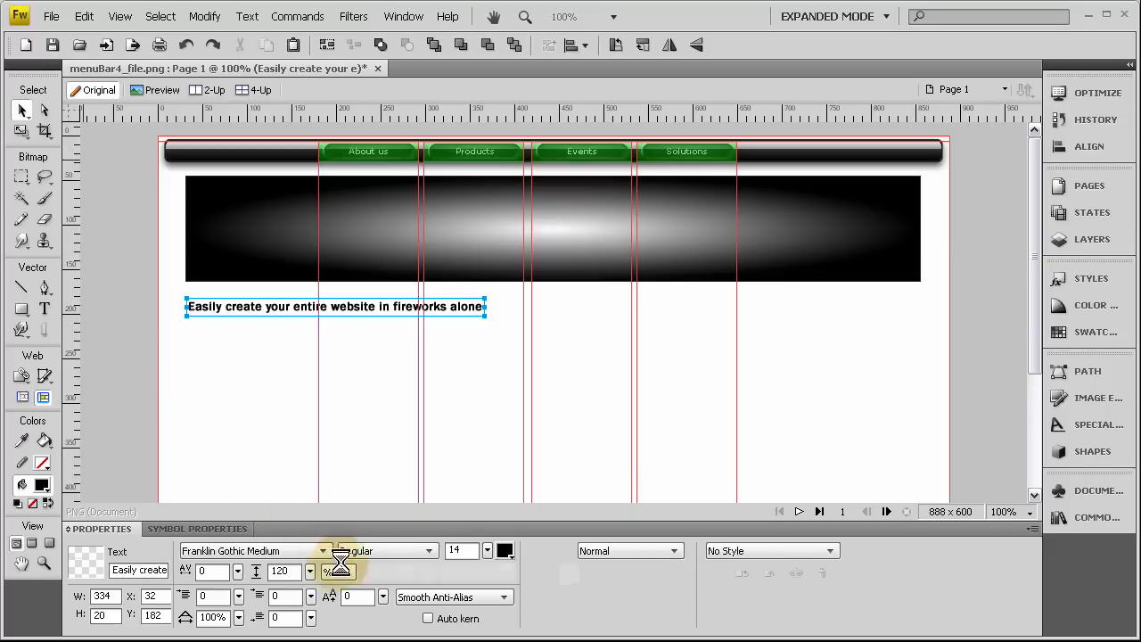
click(487, 550)
drag(487, 536, 487, 481)
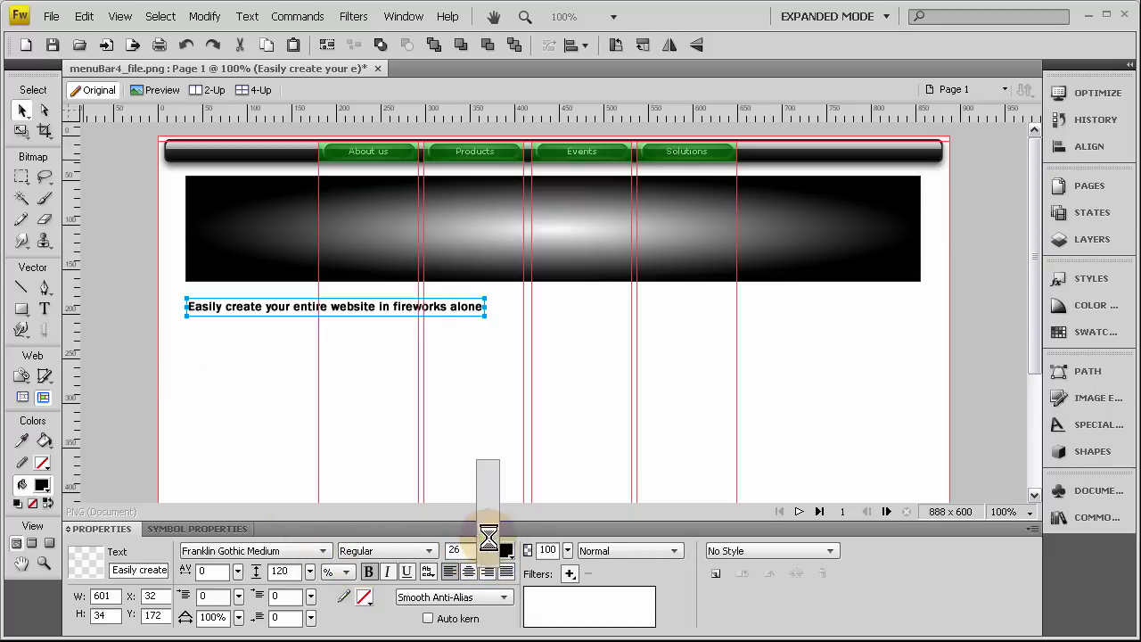
click(139, 380)
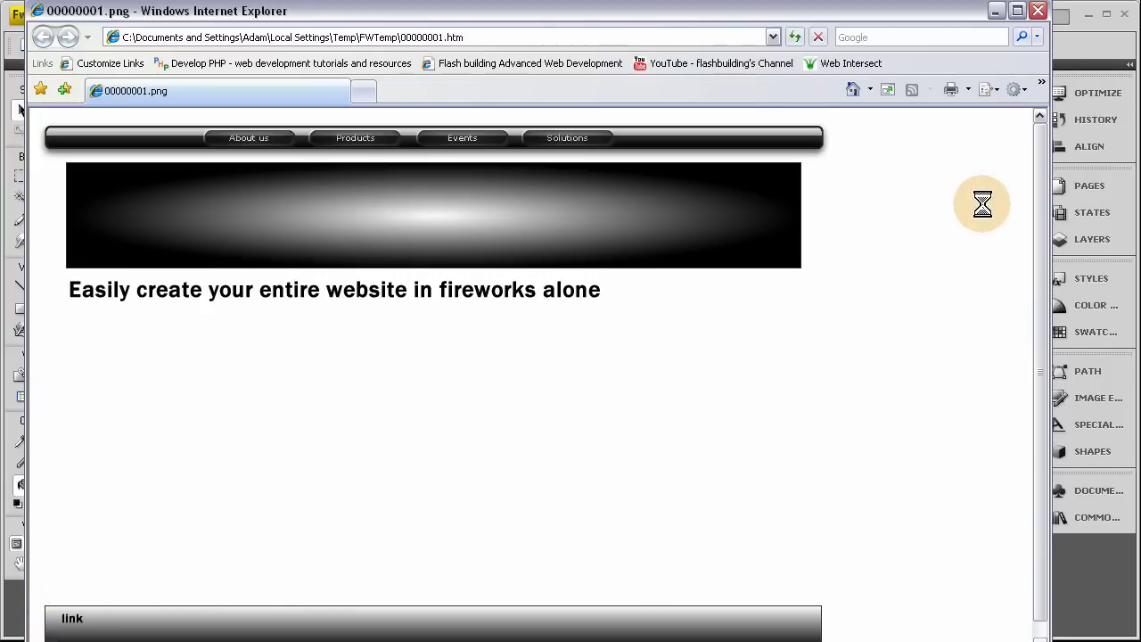
mouse_move(361, 141)
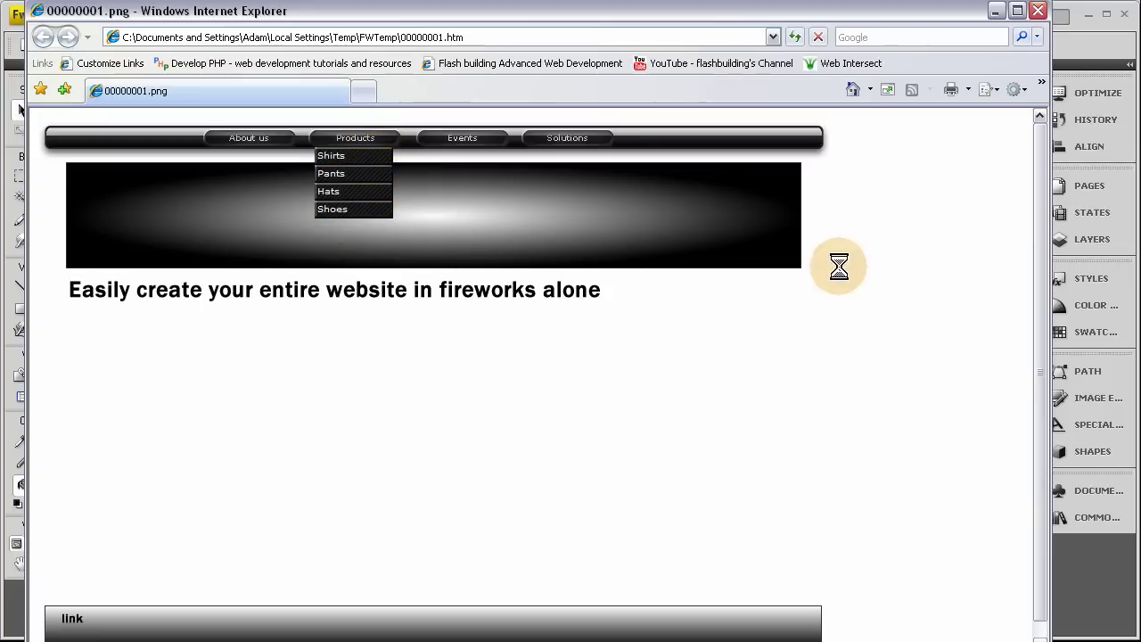
click(1038, 11)
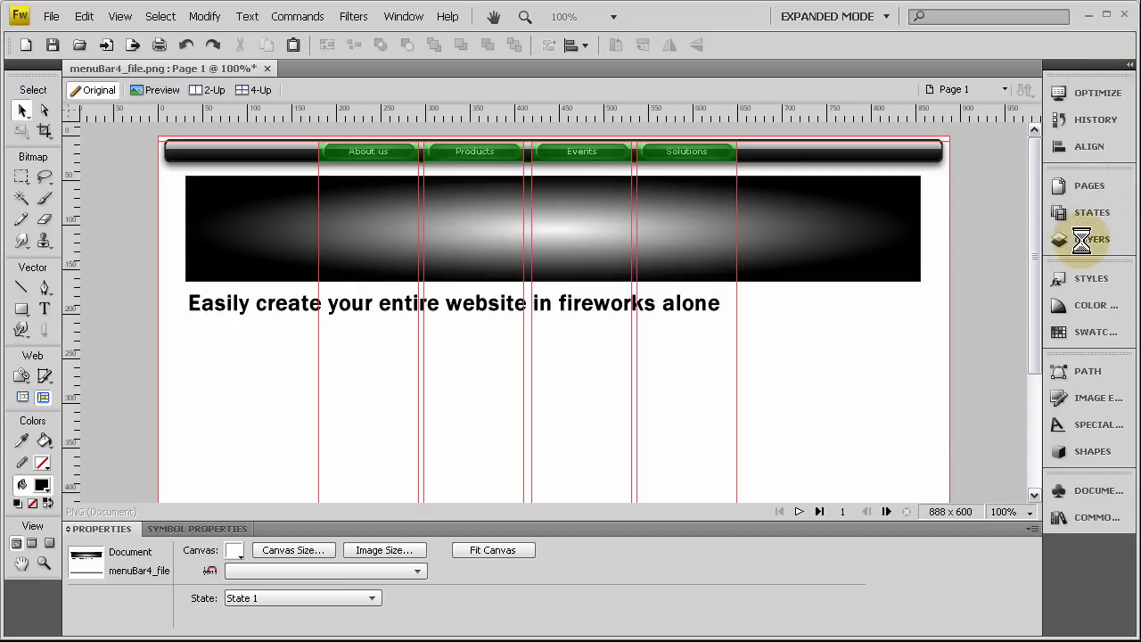
click(1081, 239)
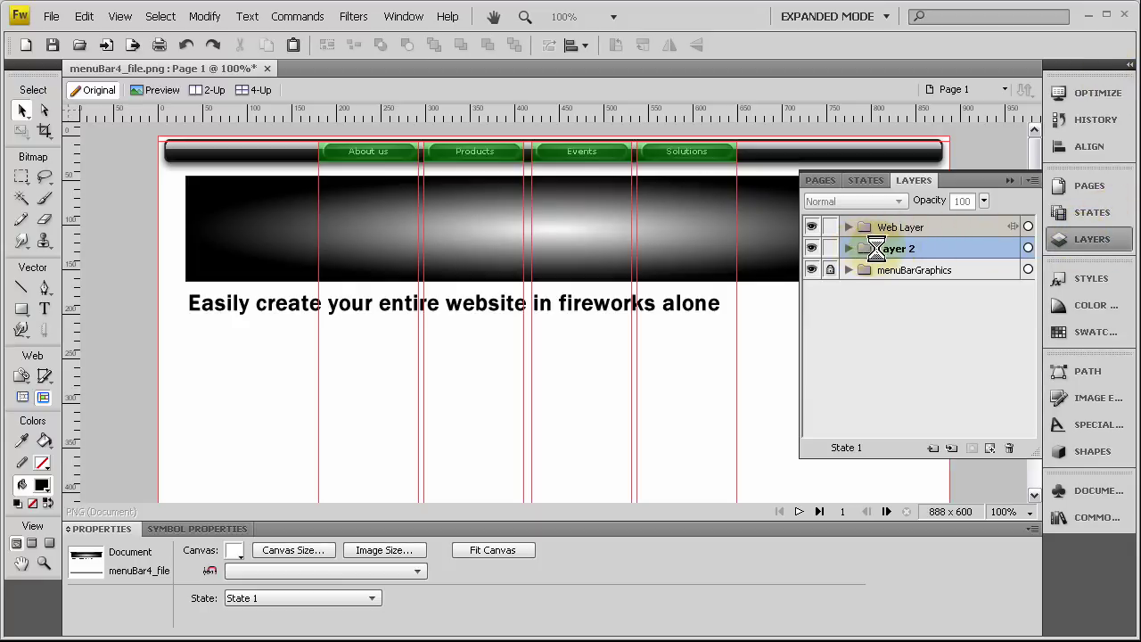
click(769, 256)
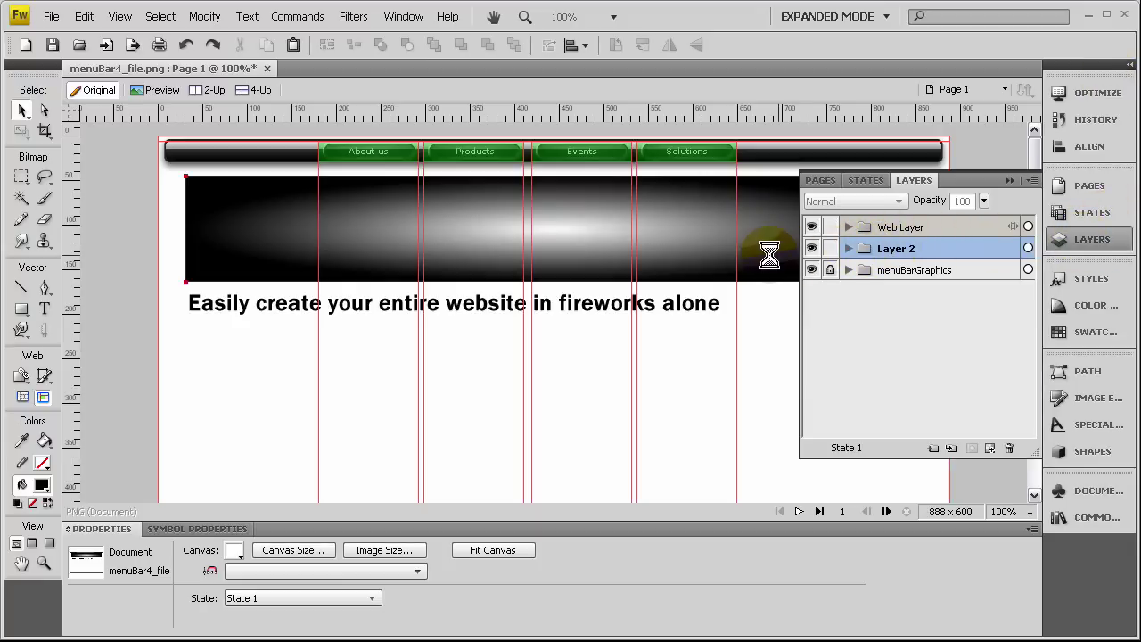
click(306, 152)
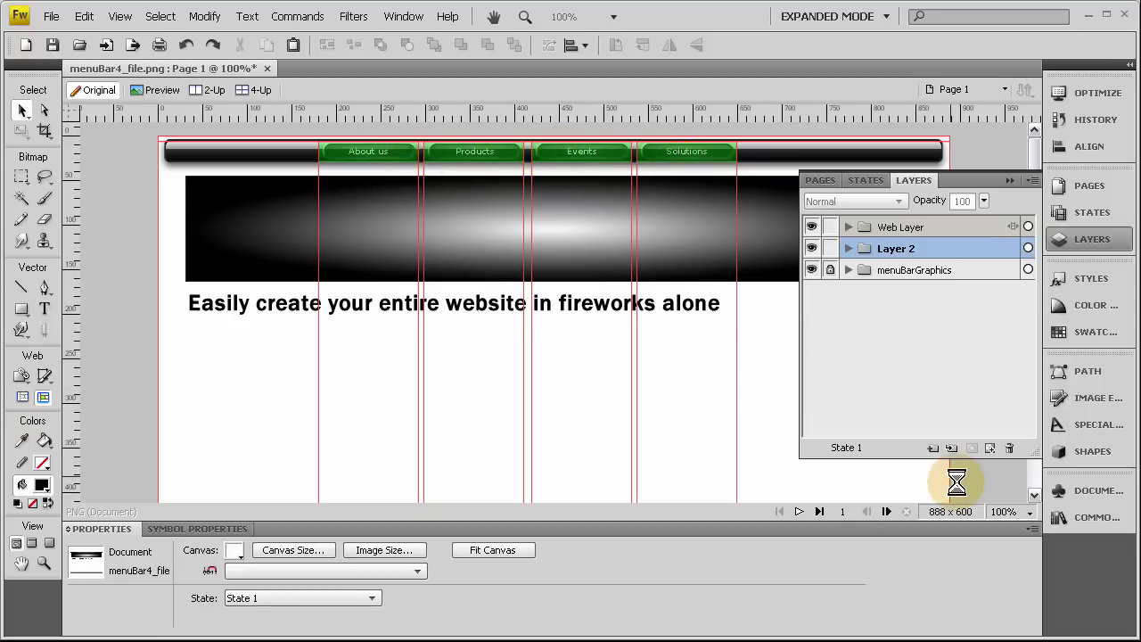
click(1089, 239)
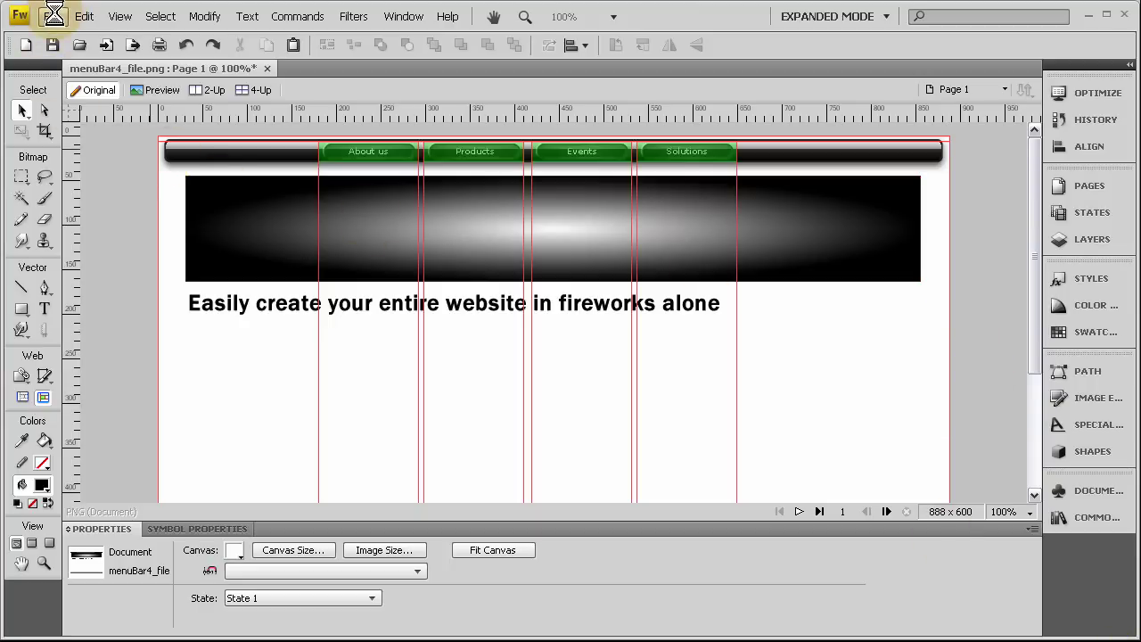
In the Export dialog, create a new folder named 'site' and open it.
click(52, 15)
click(88, 233)
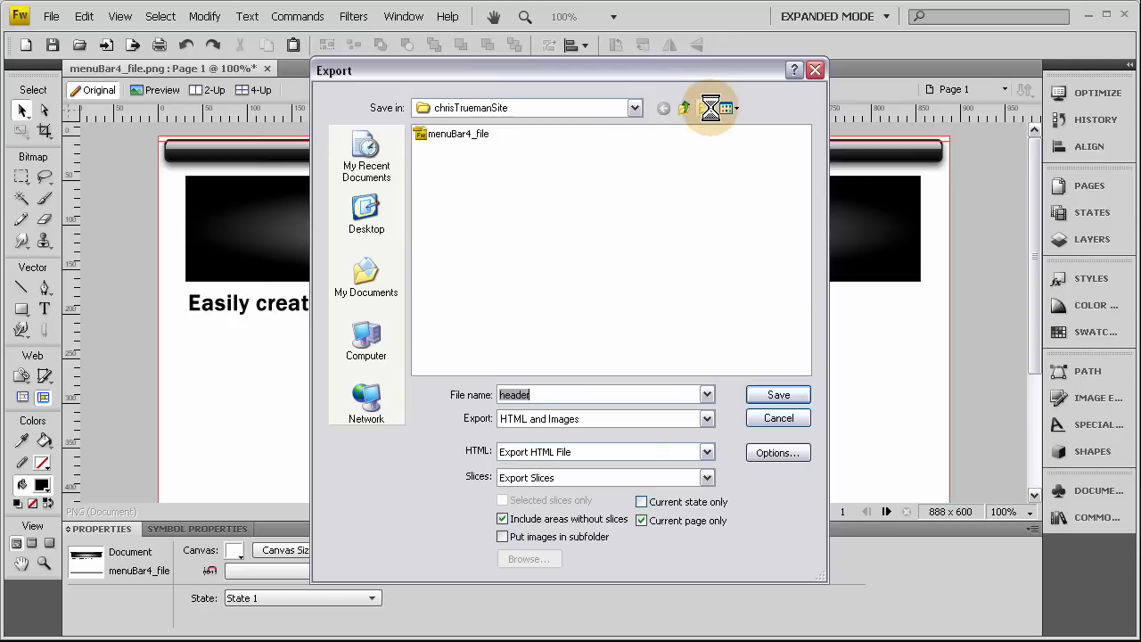
click(708, 108)
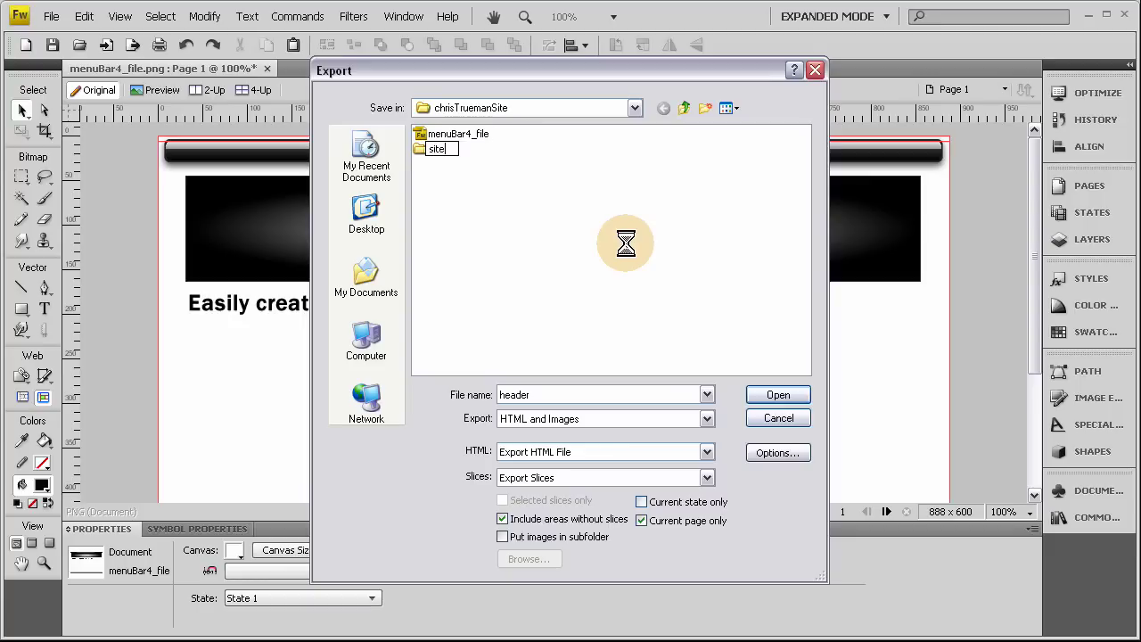
text(site)
click(585, 291)
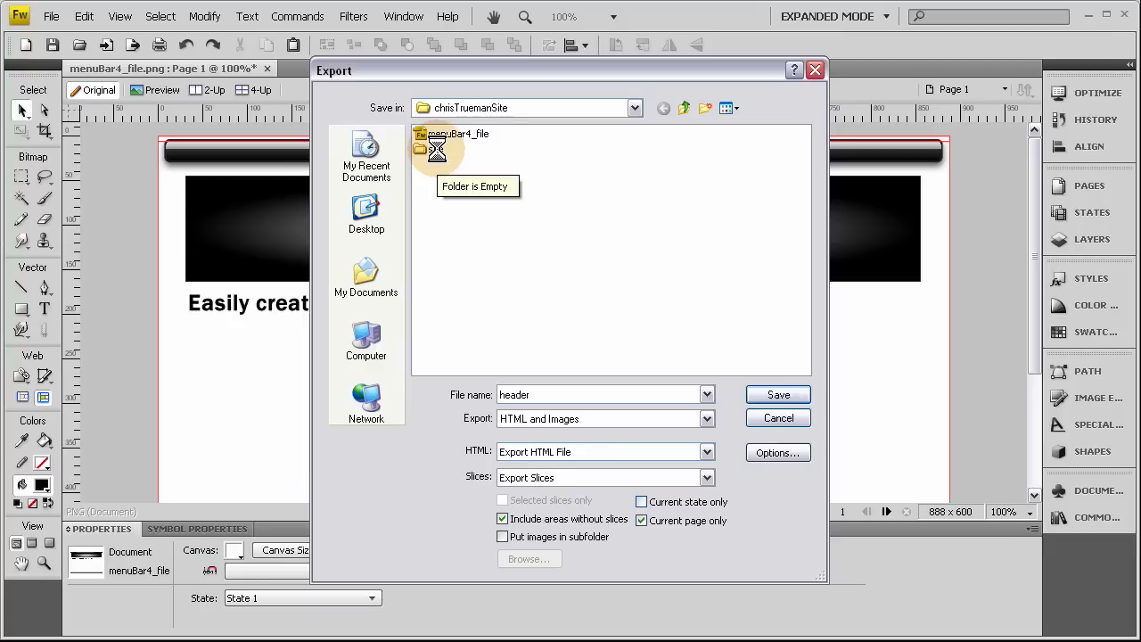
double_click(436, 150)
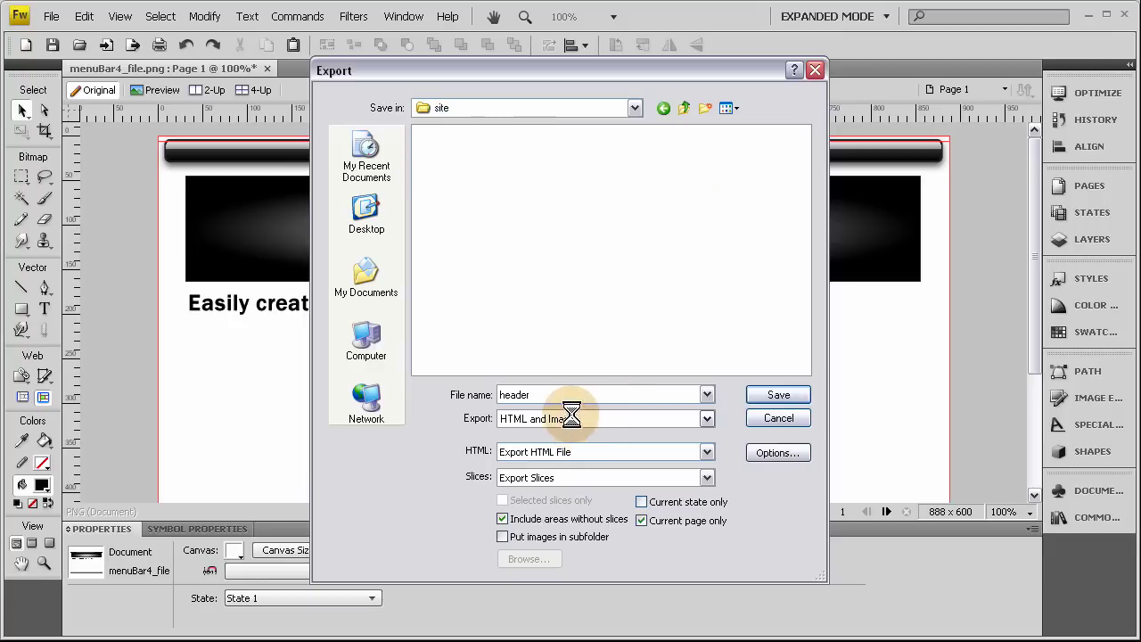
Export the page as HTML and Images under the file name 'site'.
text(site)
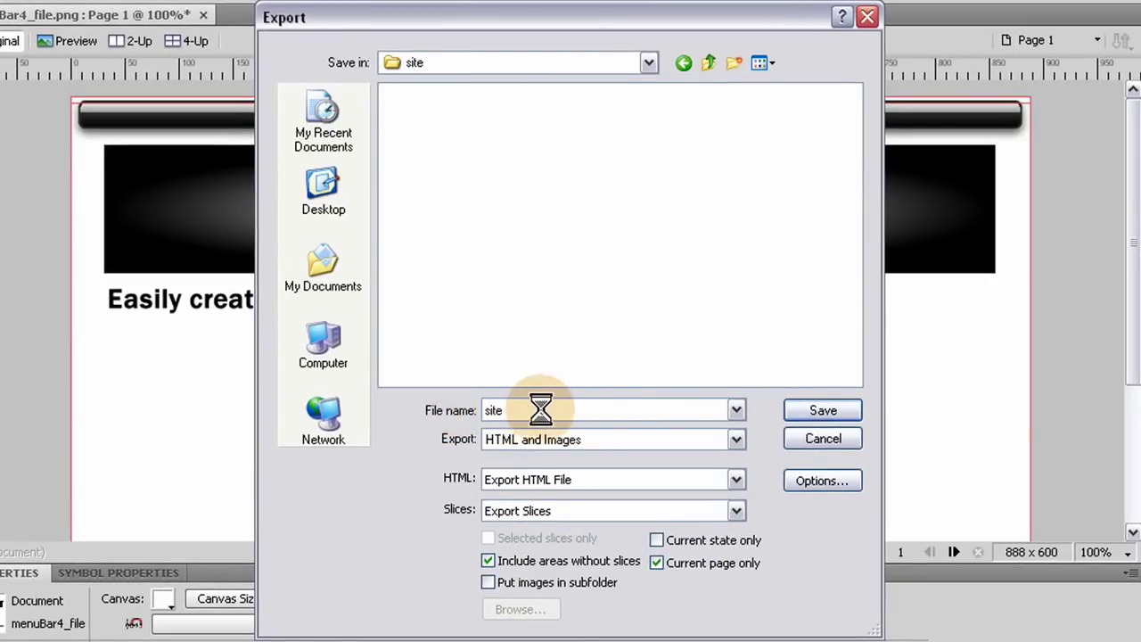
click(443, 408)
click(795, 414)
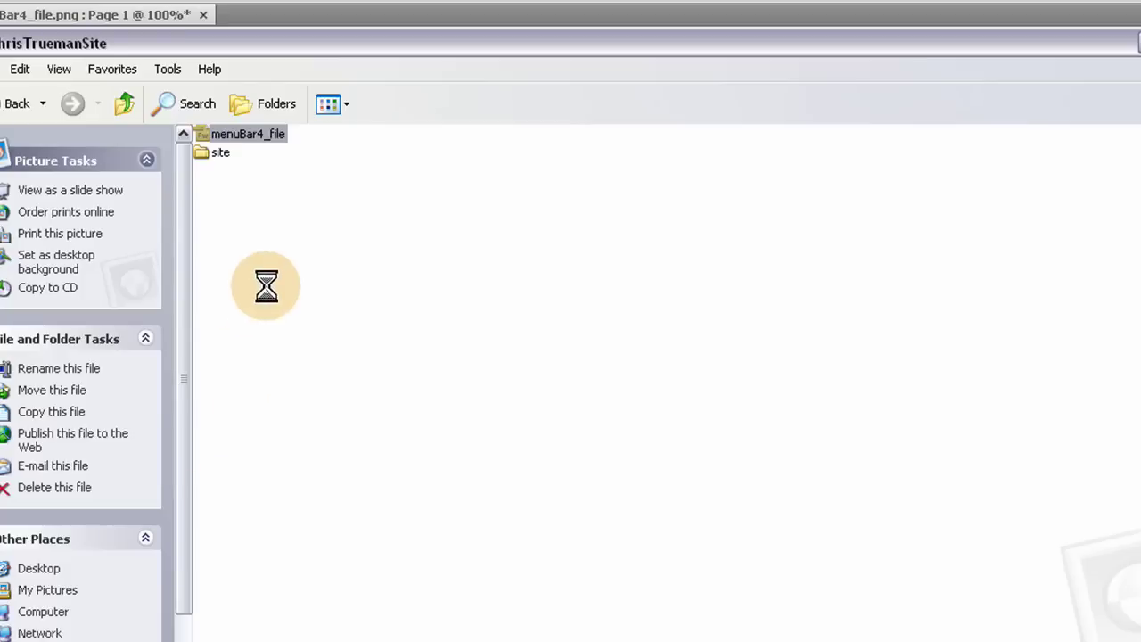
Review the exported site CSS, mm_css_menu script and HTML files, and open site.htm in Dreamweaver.
double_click(214, 152)
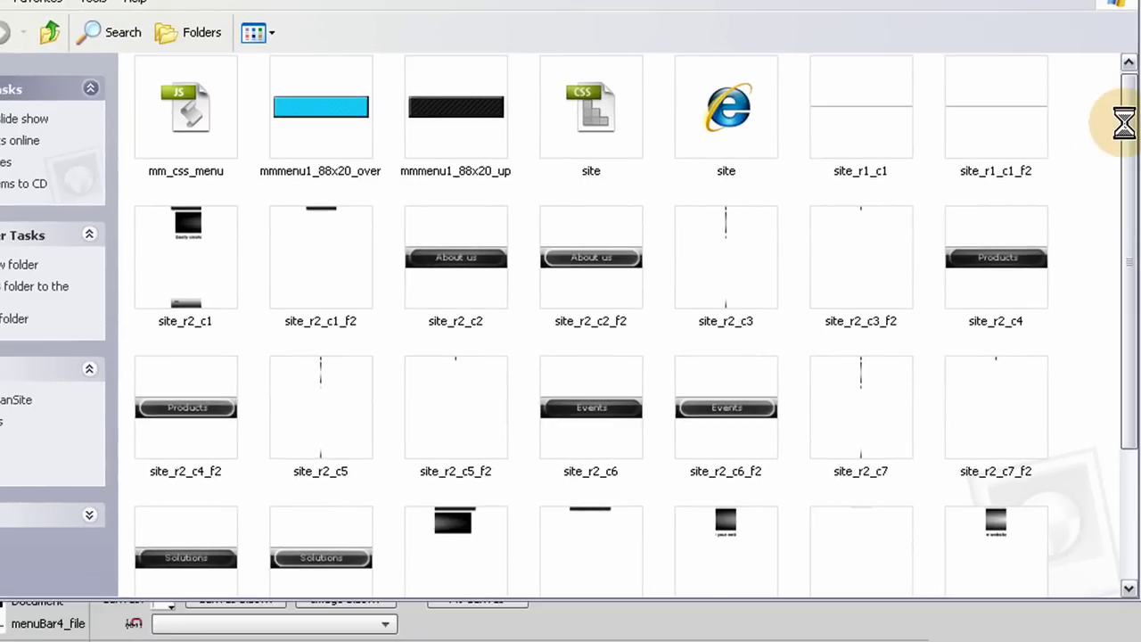
drag(1125, 123, 1123, 71)
click(589, 114)
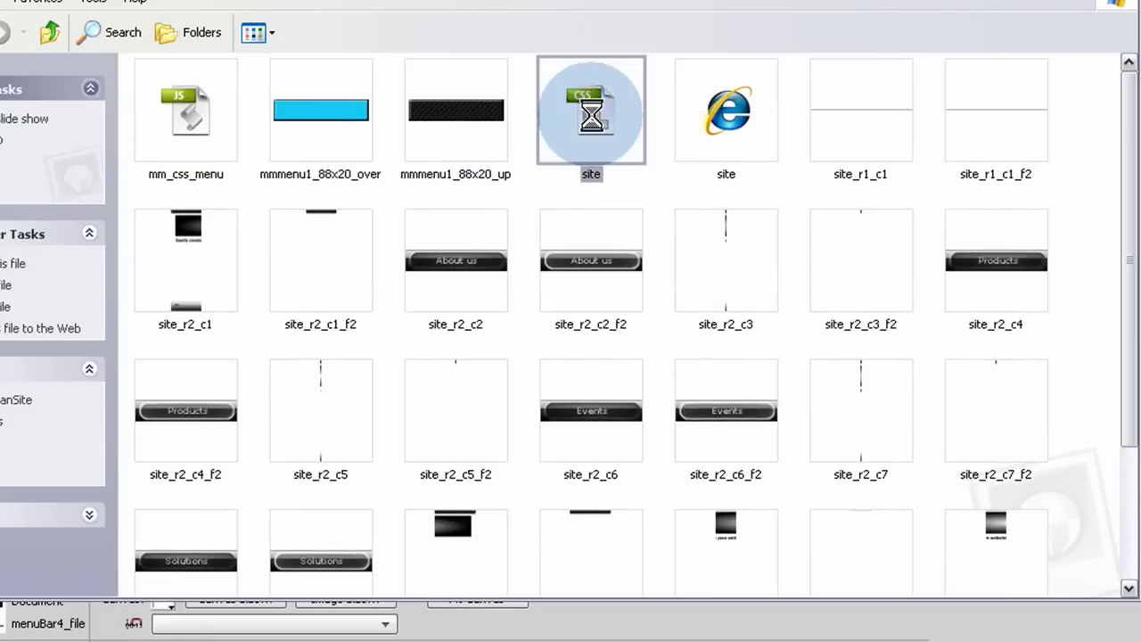
click(196, 111)
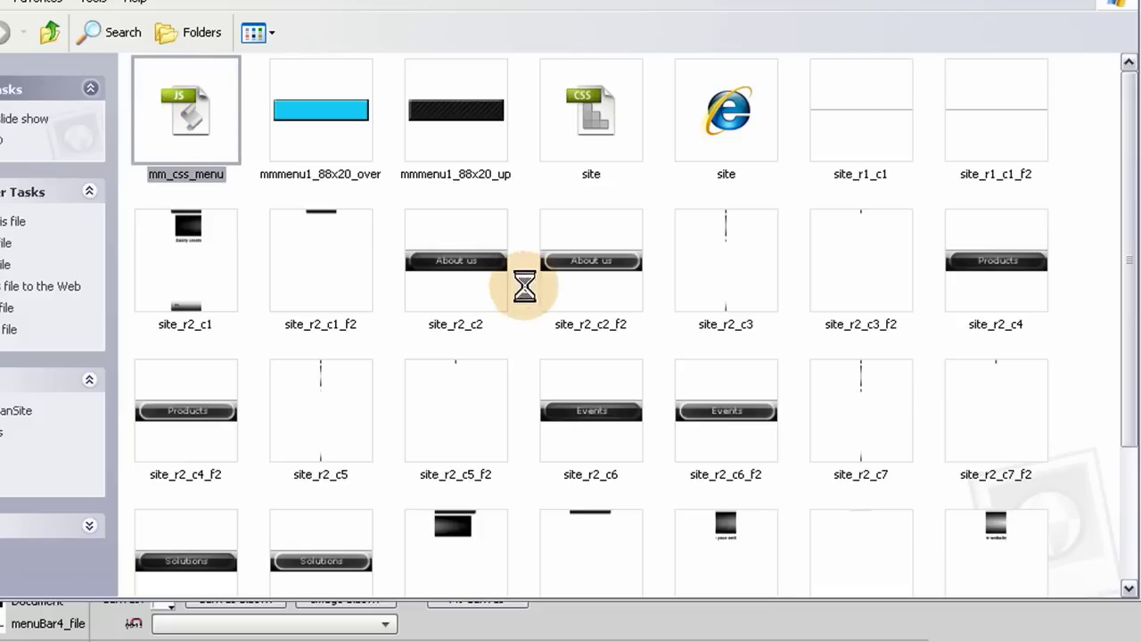
click(726, 114)
right_click(746, 115)
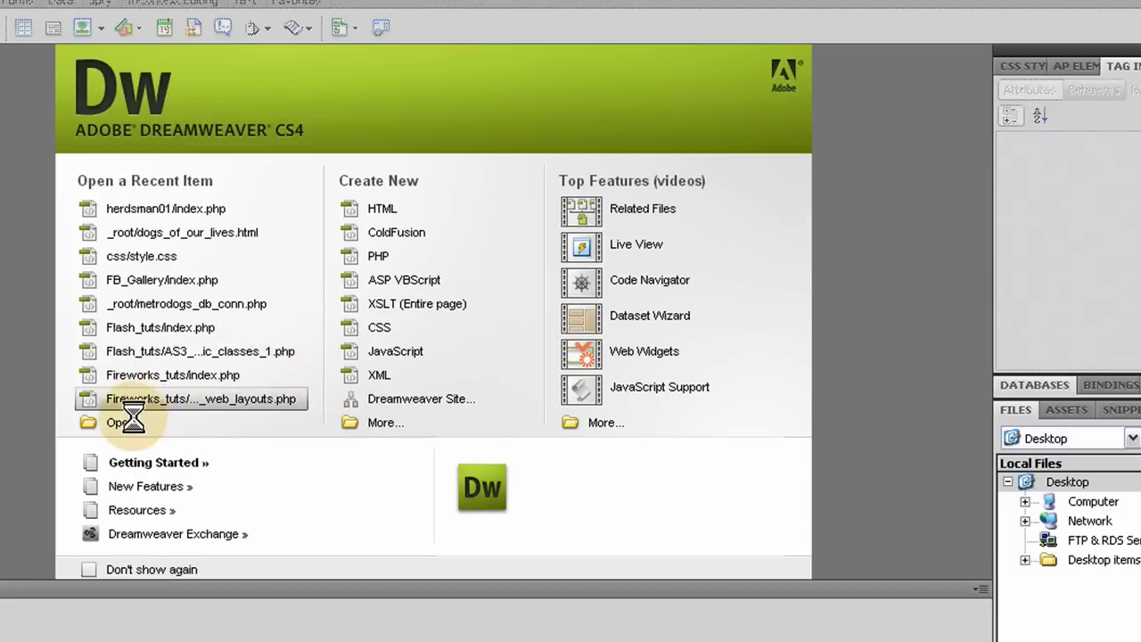
Open site.htm from the chrisTruemanSite\site folder via the Dreamweaver Welcome Screen.
click(125, 418)
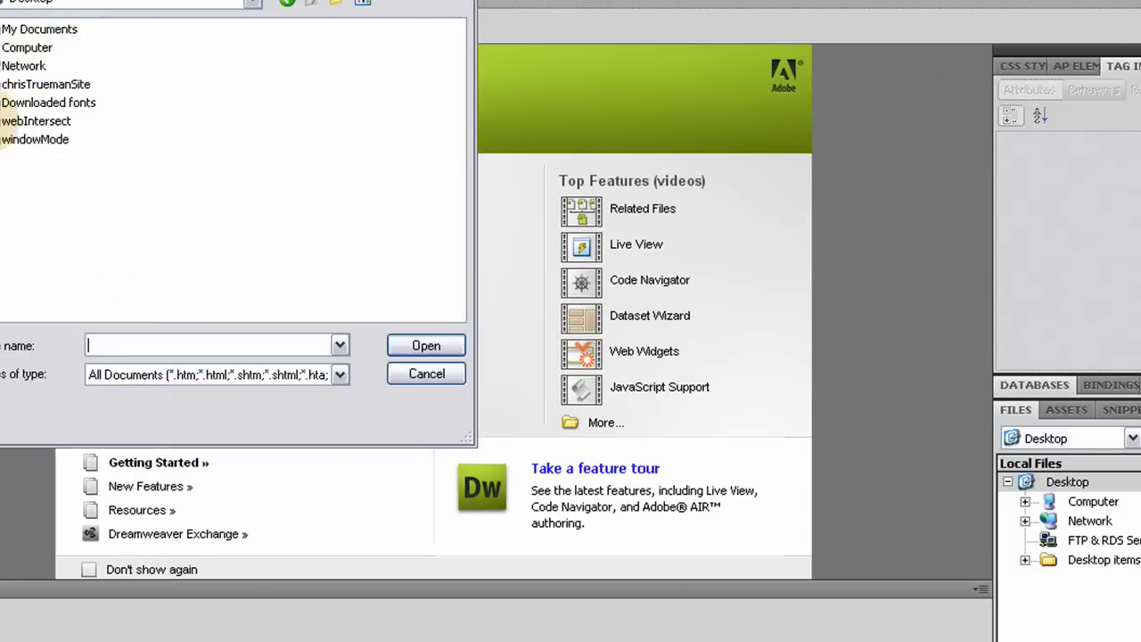
double_click(49, 81)
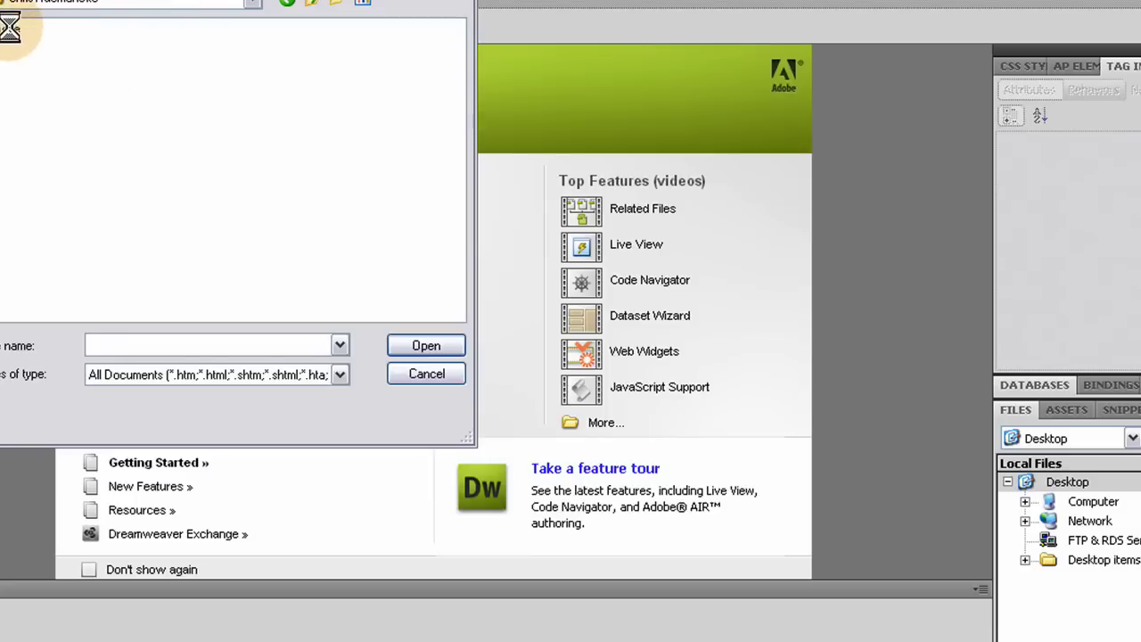
double_click(11, 28)
double_click(12, 66)
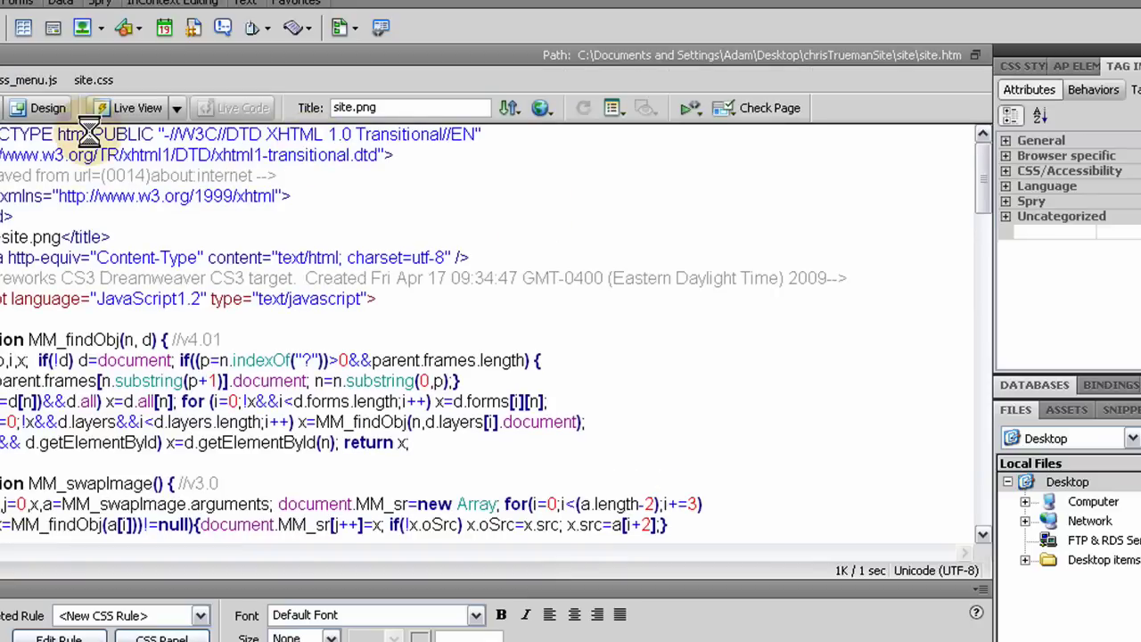
Switch site.htm to Design view and scroll through the exported layout.
click(25, 113)
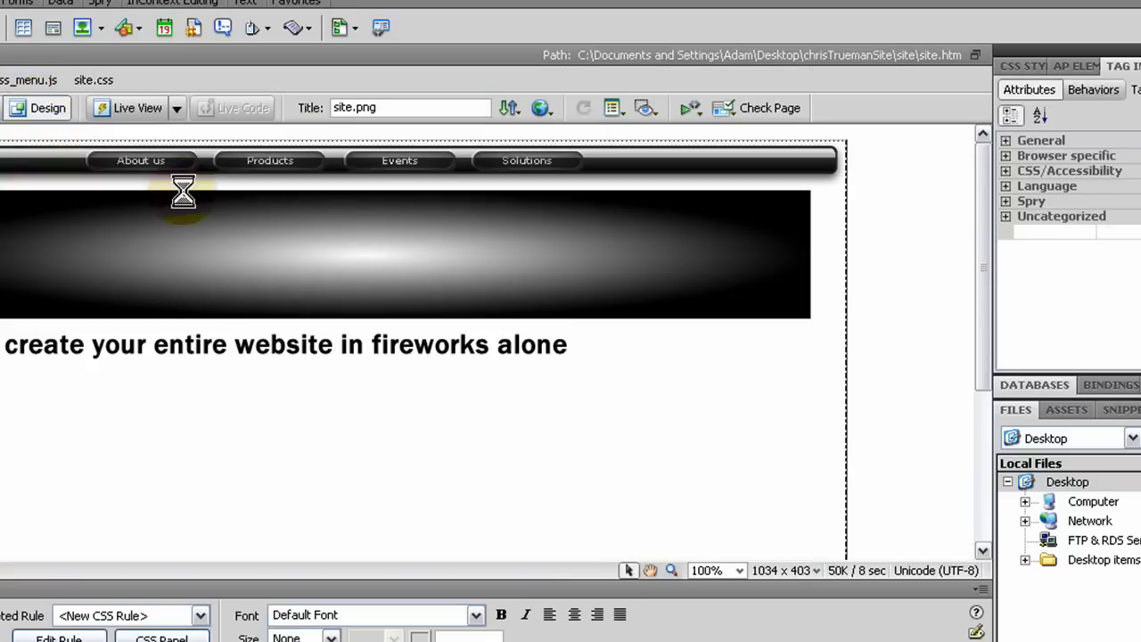
click(722, 344)
scroll(624, 366, down, 2)
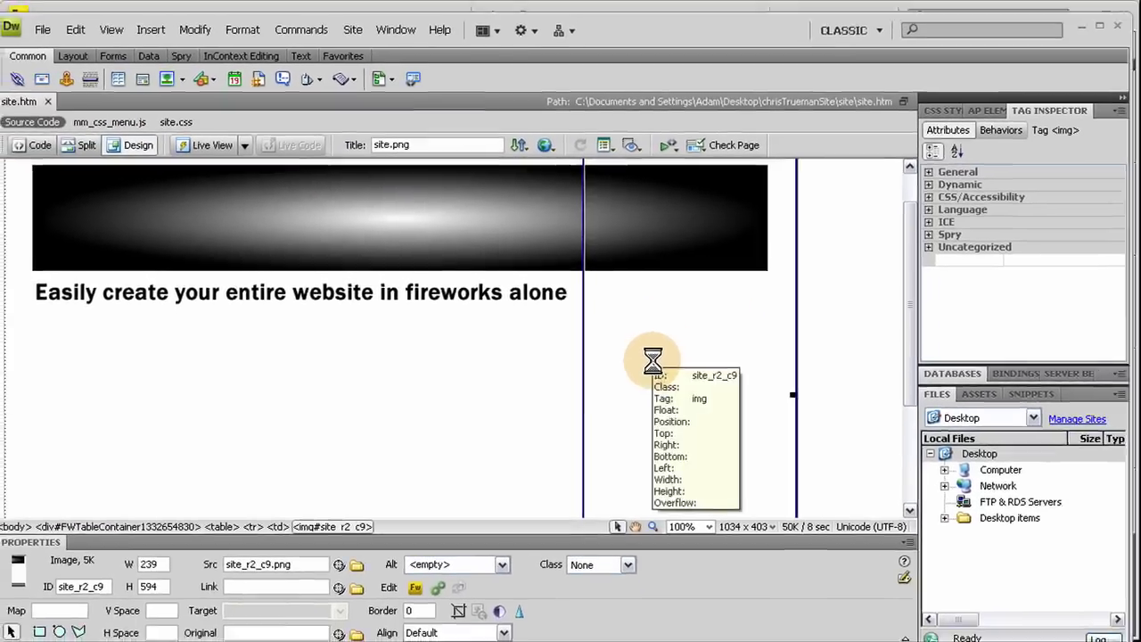
scroll(662, 353, up, 2)
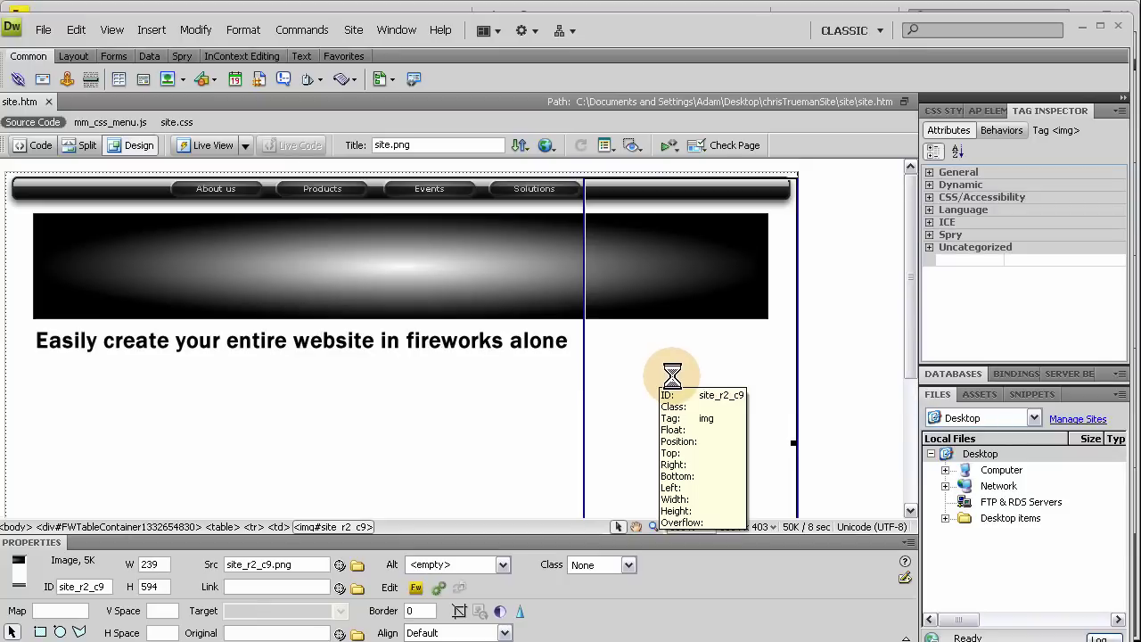
scroll(669, 374, down, 5)
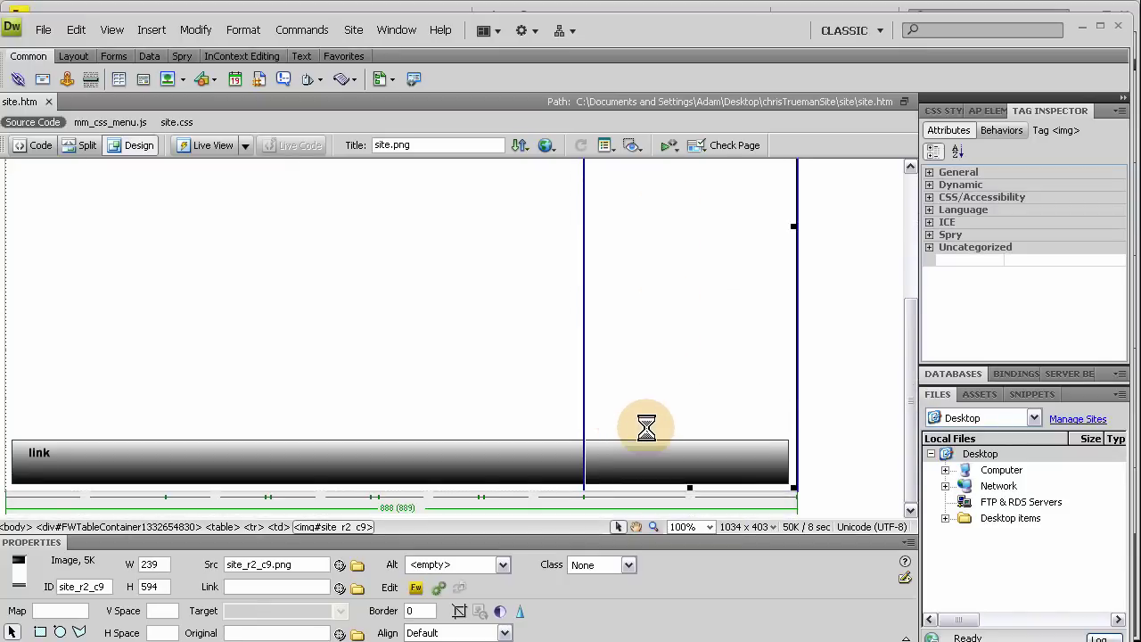
Inspect the site_r3_c4 and site_r2_c1 slice images, then place the cursor below the layout.
click(329, 313)
click(162, 307)
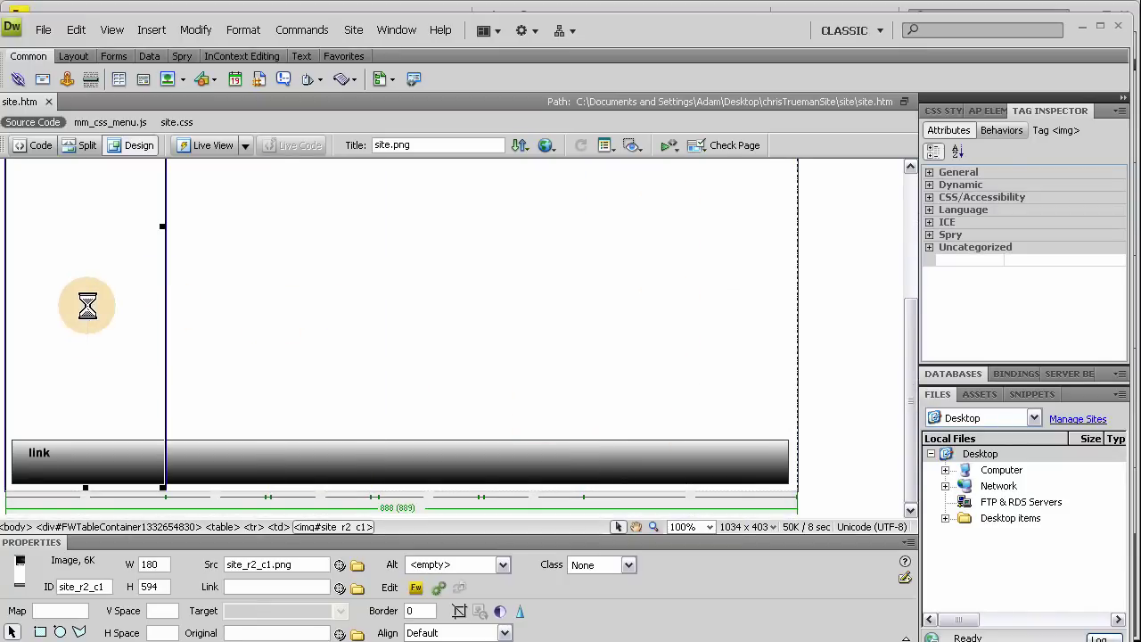
click(851, 362)
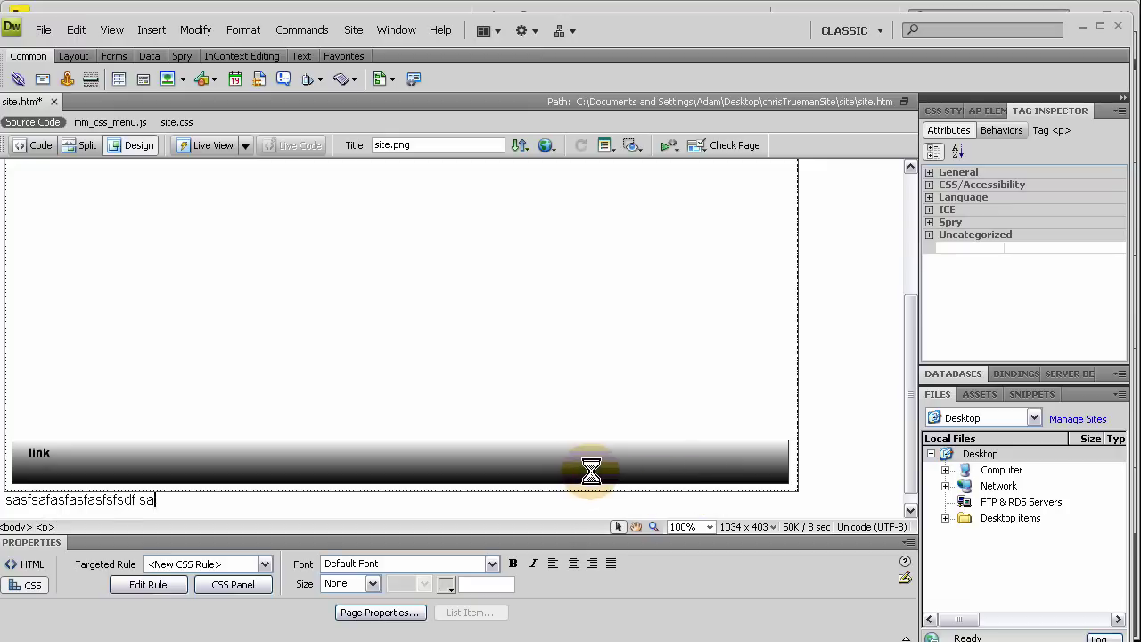
Finish the filler line 'sasfsafasfasfasfsfsdf sadf' and bring up Page Properties.
text(f)
click(381, 612)
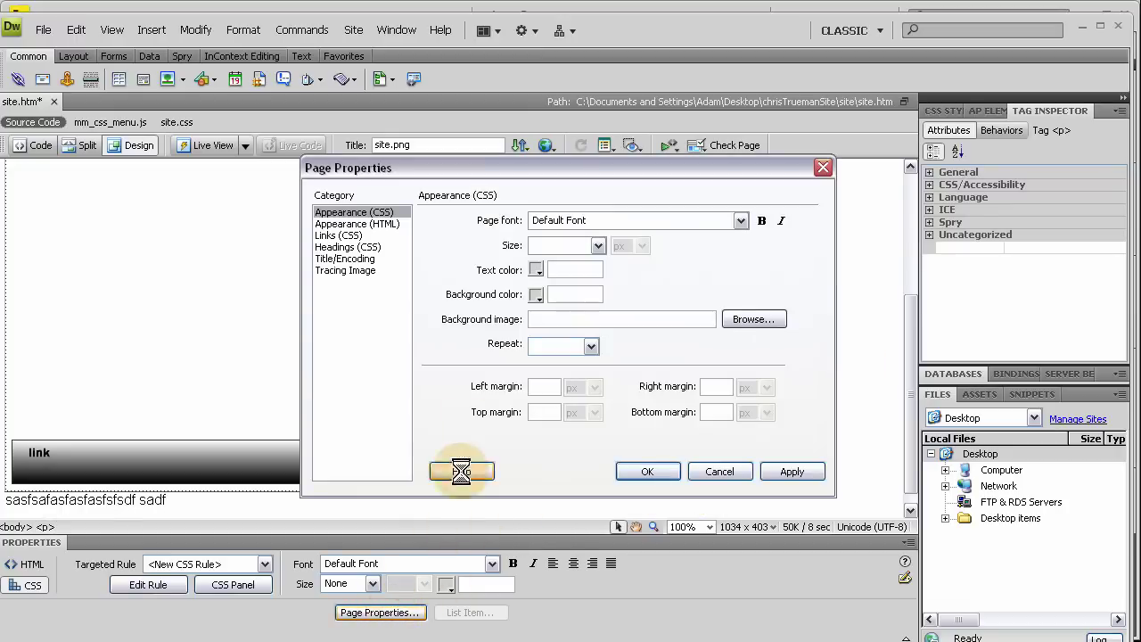